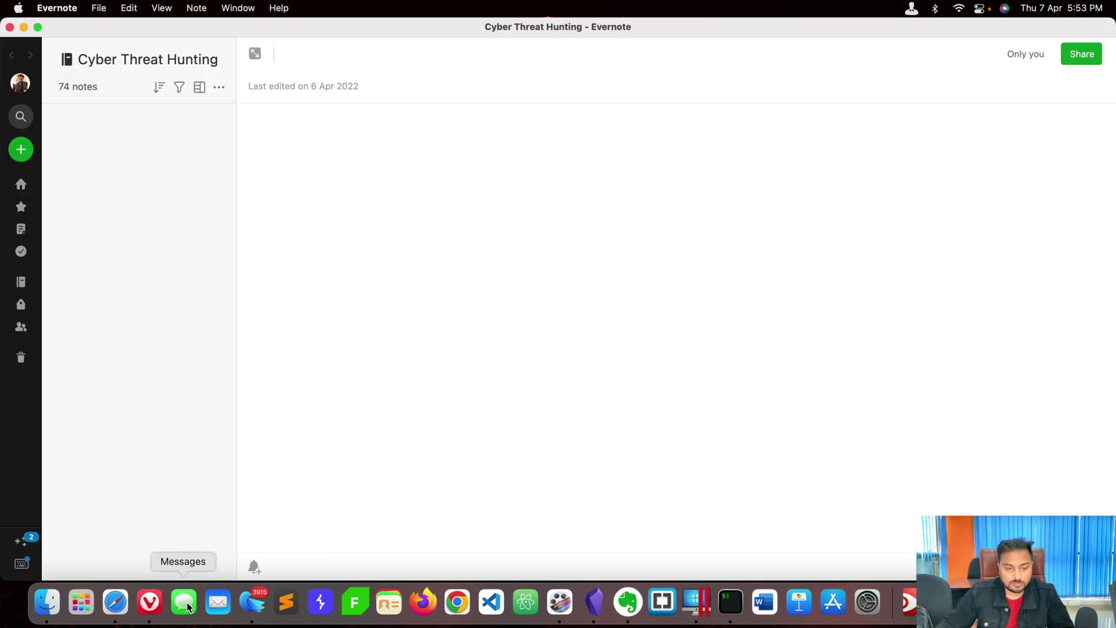
Google 'sysmon' in a new Vivaldi tab and open the Microsoft Docs Sysmon v13.33 page.
left_click(150, 603)
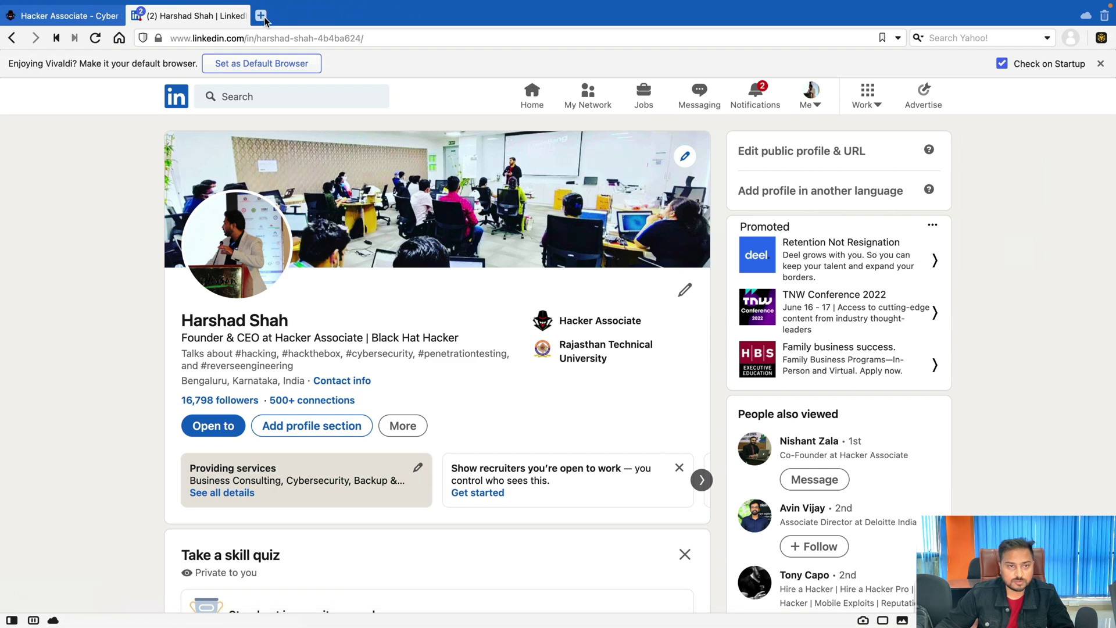
left_click(261, 17)
left_click(902, 455)
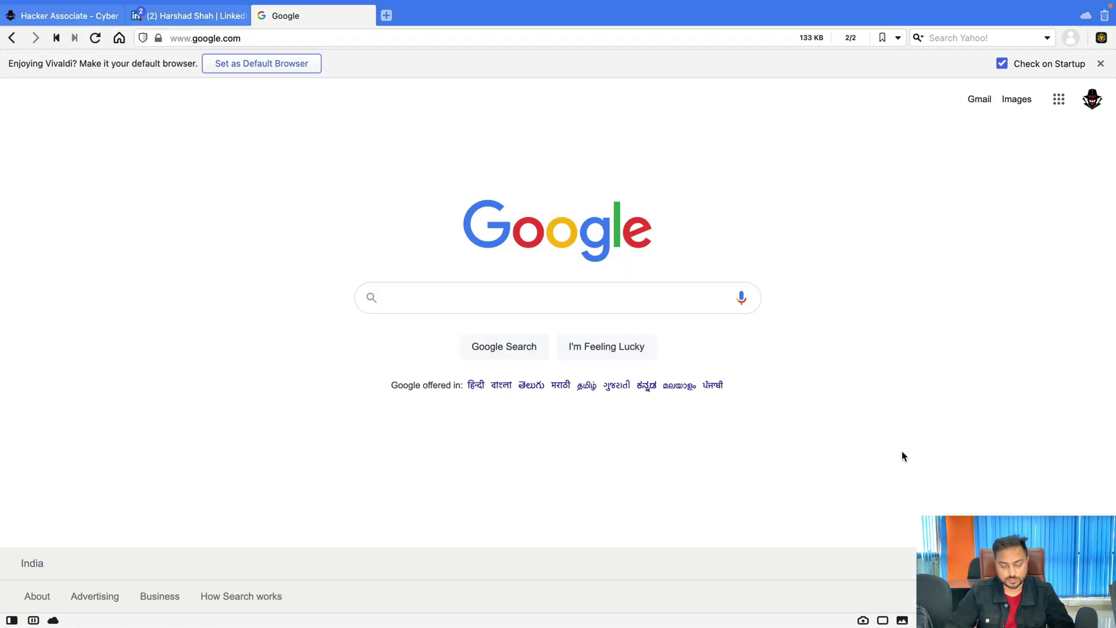
type("sysmon")
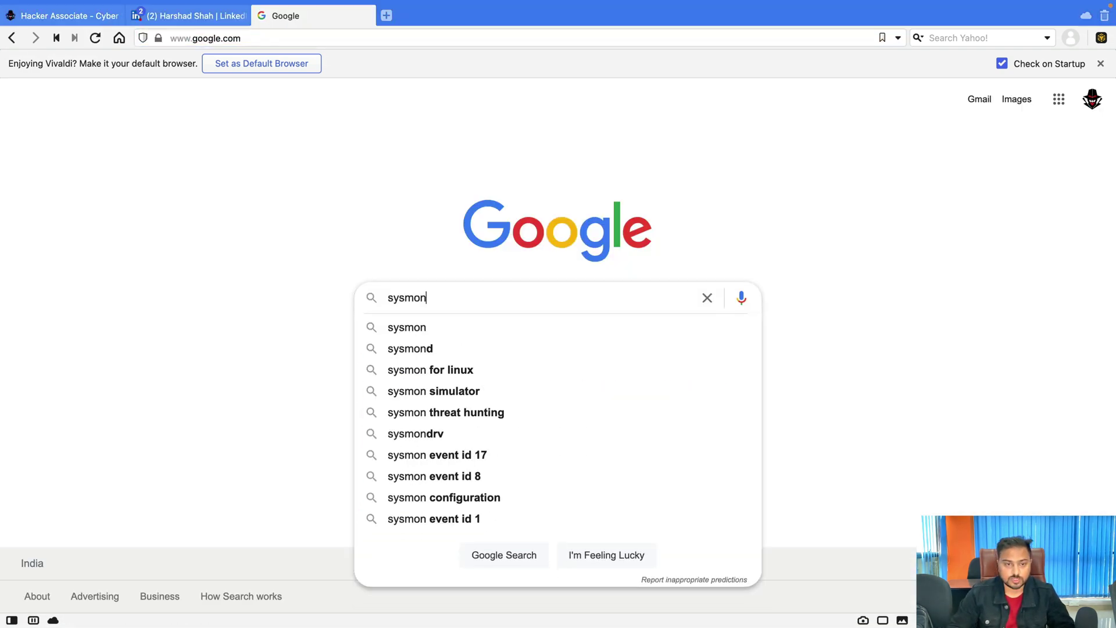
key("Return")
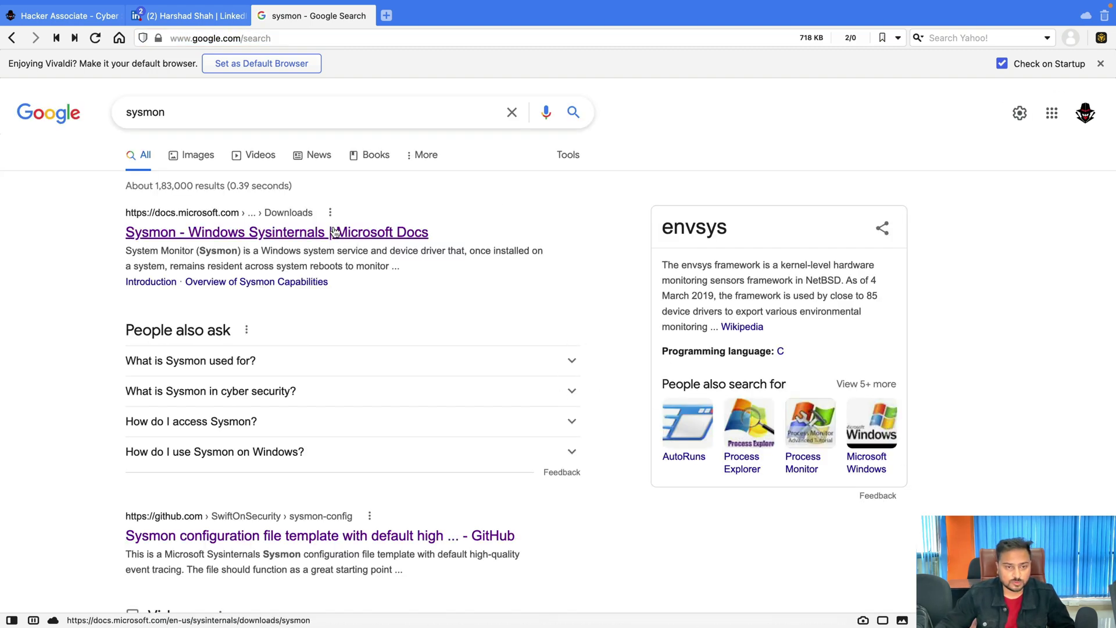
left_click(383, 232)
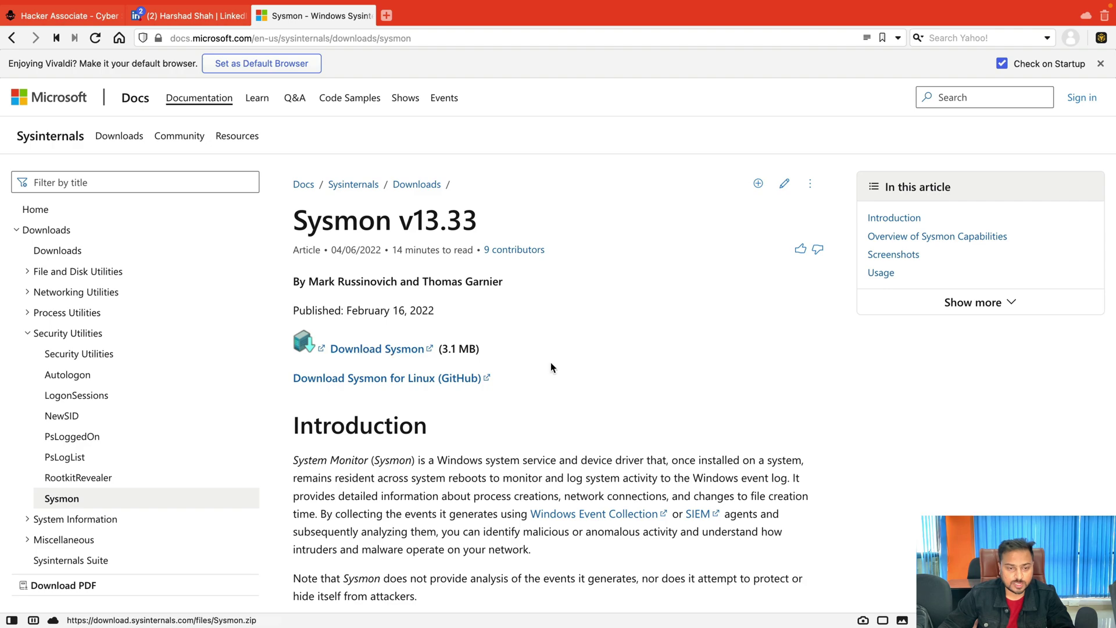
Read the Sysmon Usage and Examples sections, then return to the 'Sysmon : Windows Internals' Evernote note.
scroll(581, 366, "down", 4)
scroll(585, 364, "down", 20)
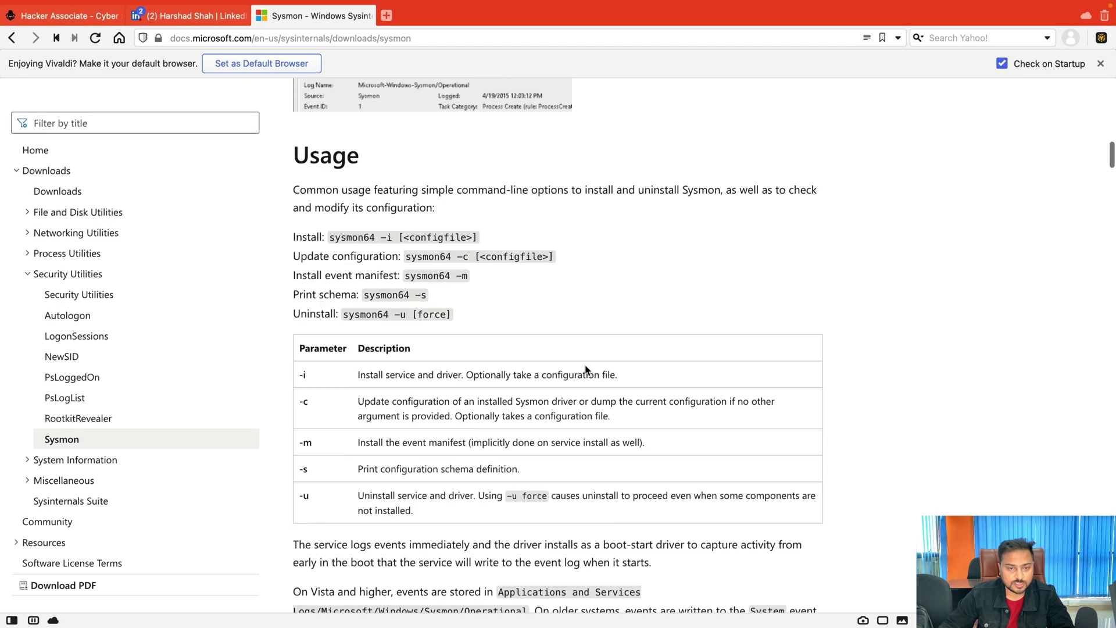
scroll(459, 265, "up", 2)
scroll(459, 267, "down", 12)
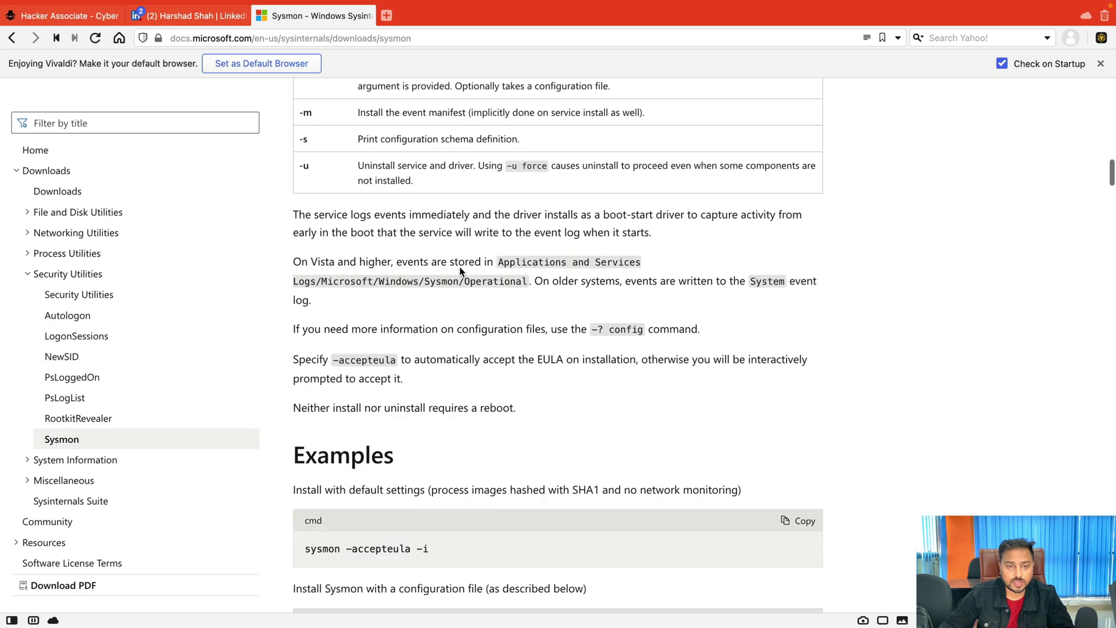
scroll(460, 271, "up", 1)
scroll(460, 272, "up", 3)
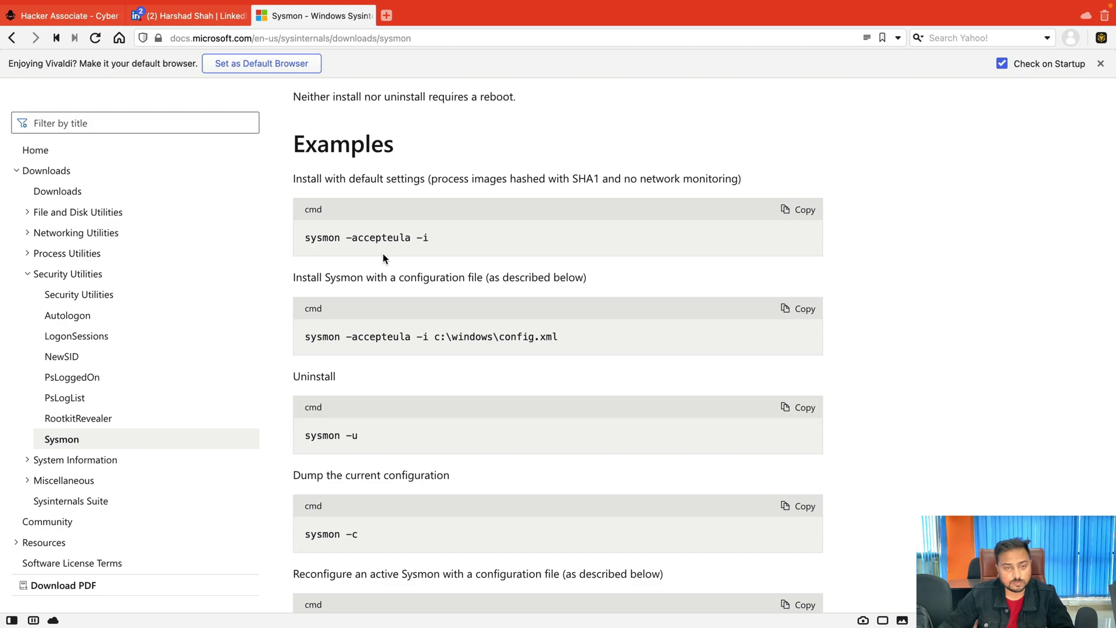
scroll(385, 256, "up", 15)
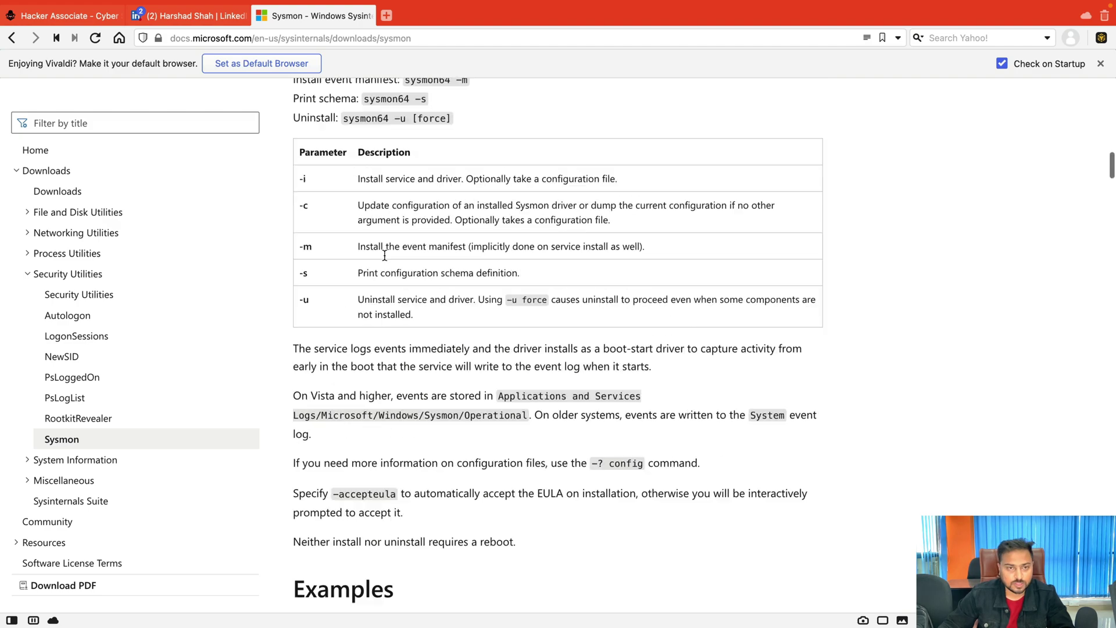
key("ctrl+Left")
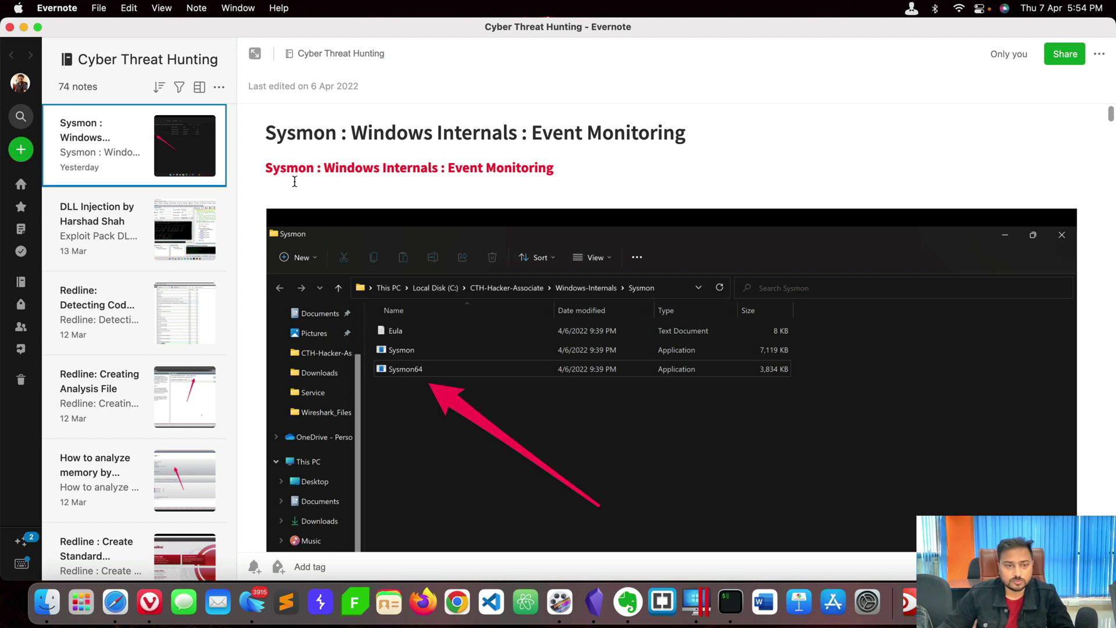
scroll(549, 250, "down", 5)
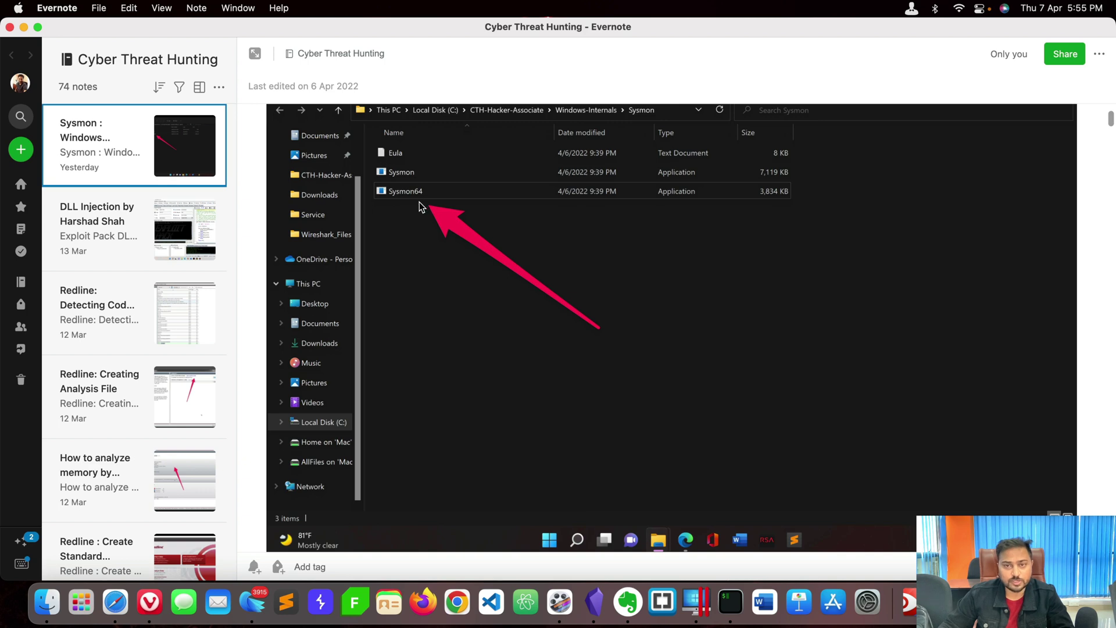
scroll(465, 205, "up", 1)
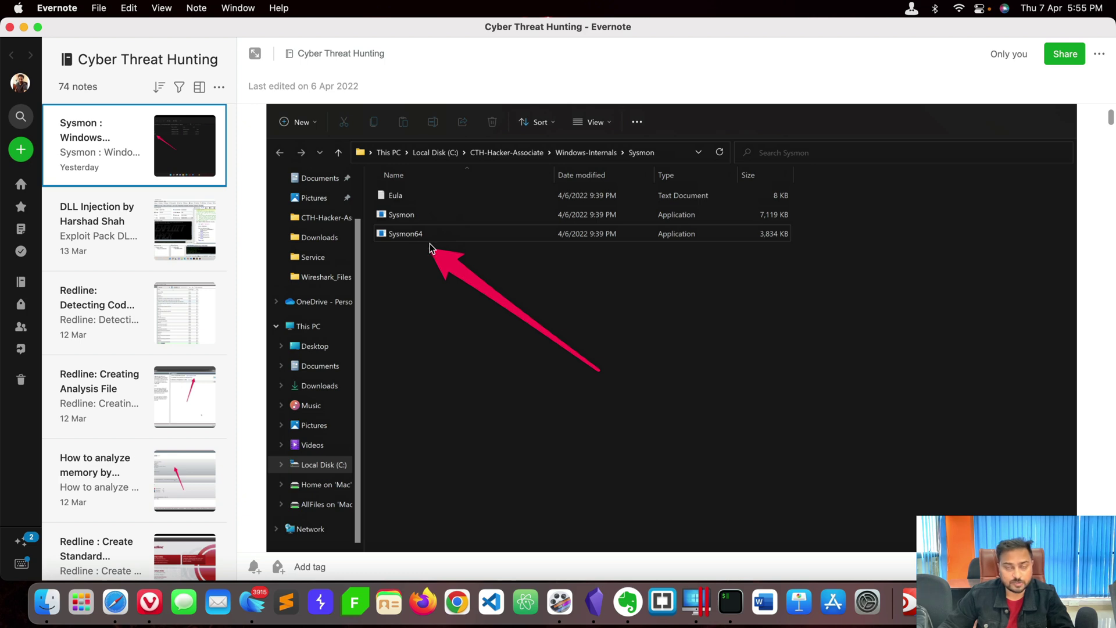
scroll(594, 280, "down", 10)
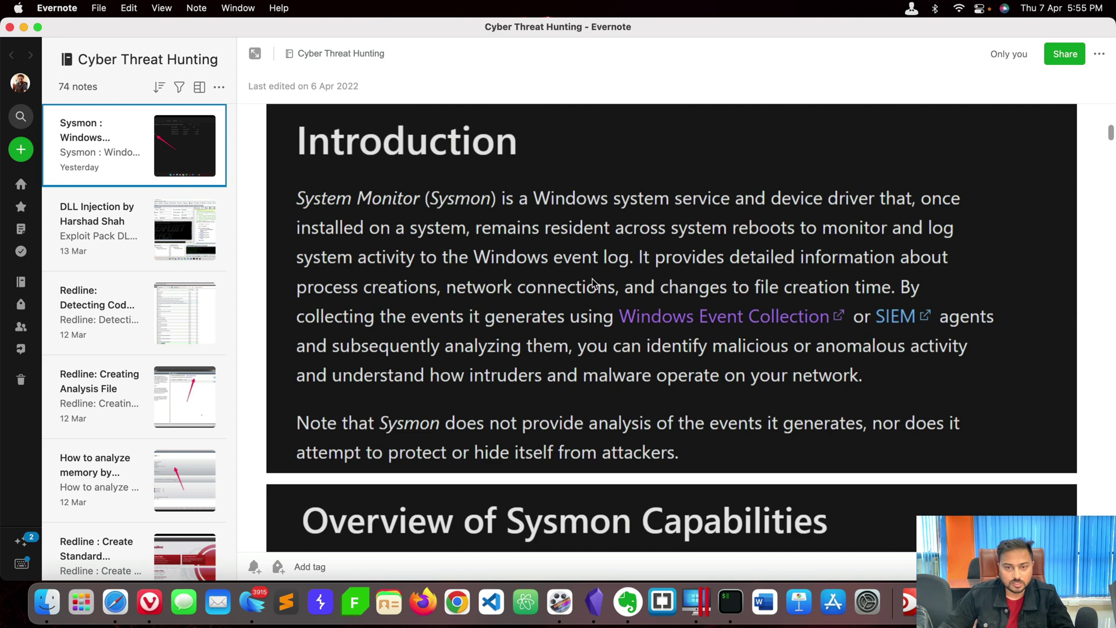
scroll(595, 280, "down", 2)
scroll(592, 284, "up", 2)
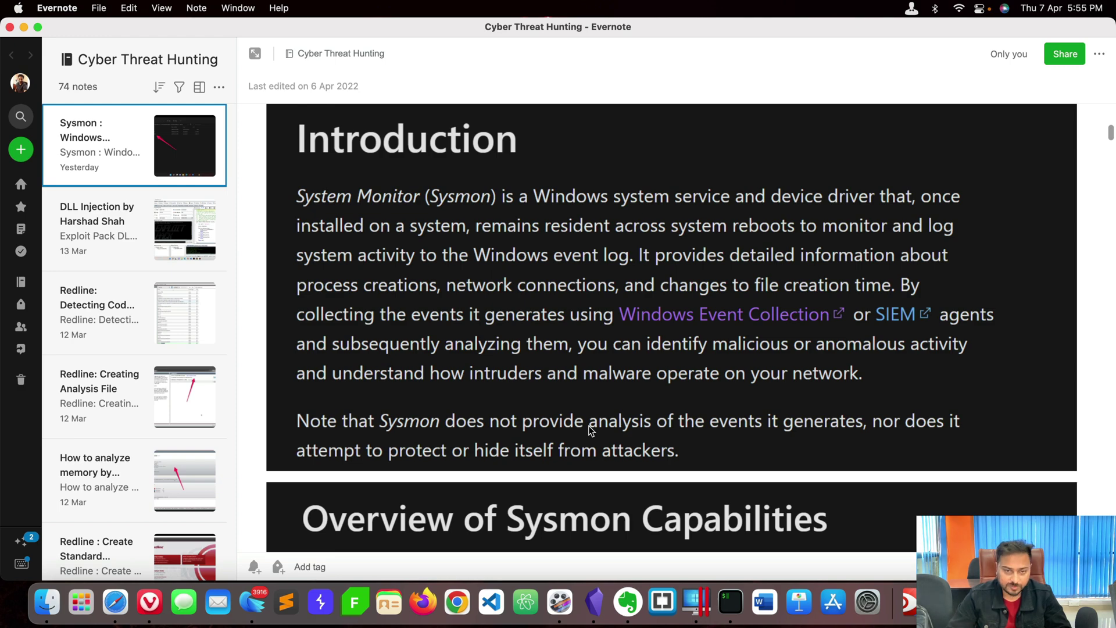
scroll(620, 435, "down", 6)
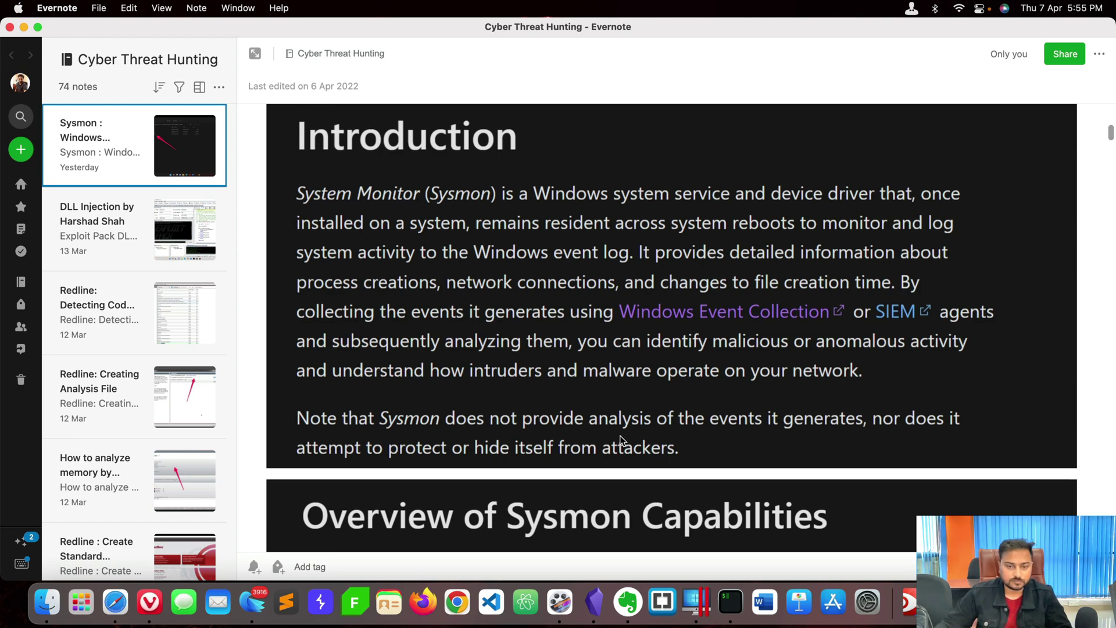
scroll(617, 433, "down", 1)
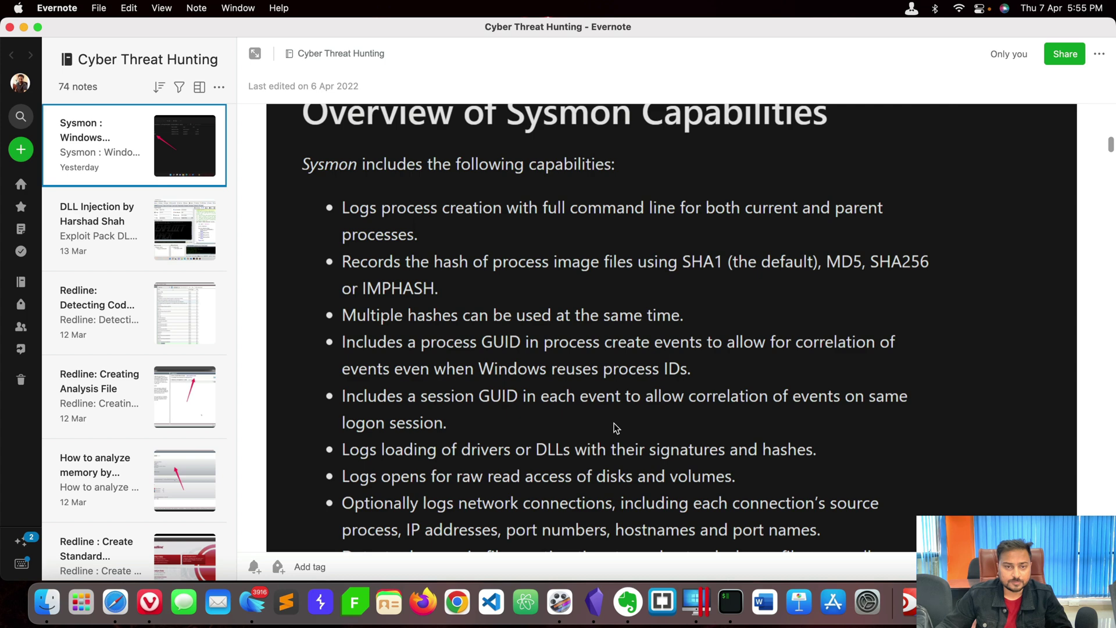
scroll(616, 428, "up", 1)
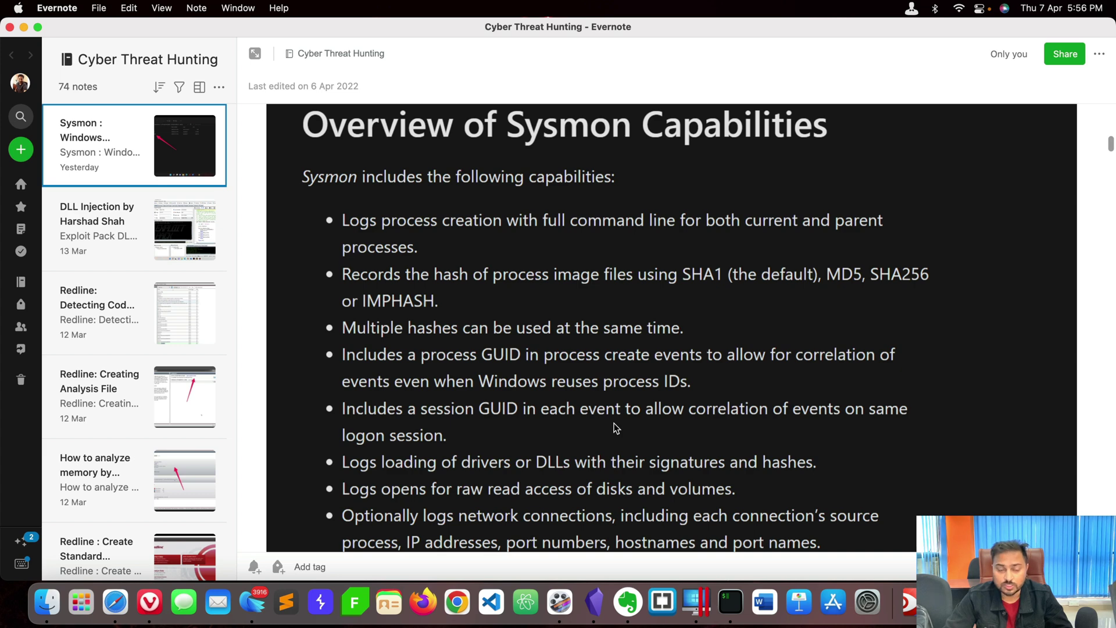
scroll(634, 426, "down", 5)
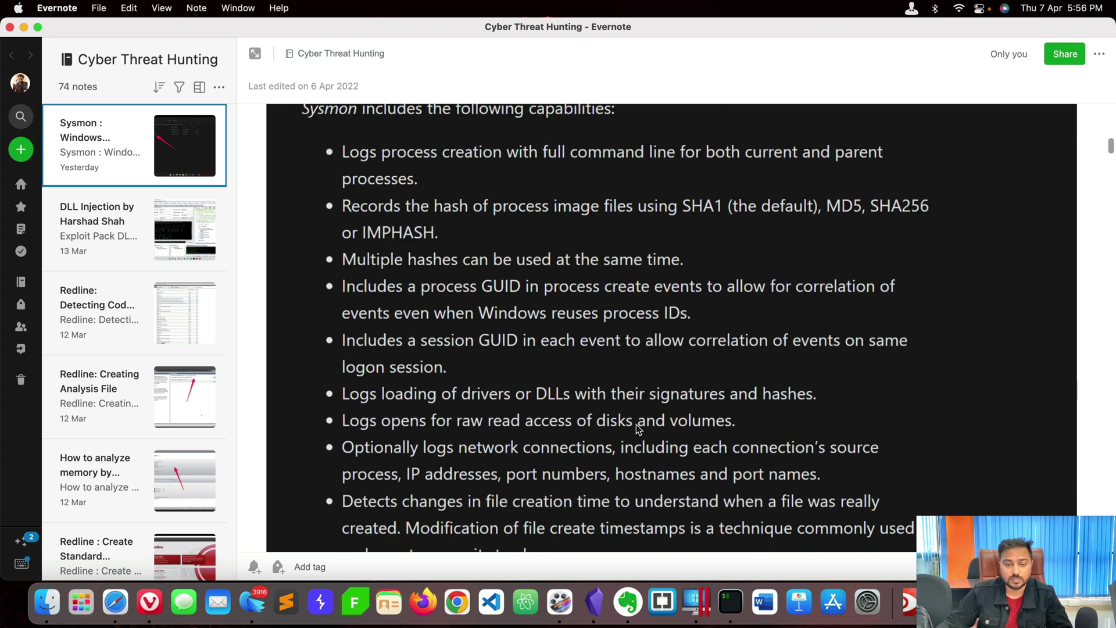
scroll(416, 421, "down", 1)
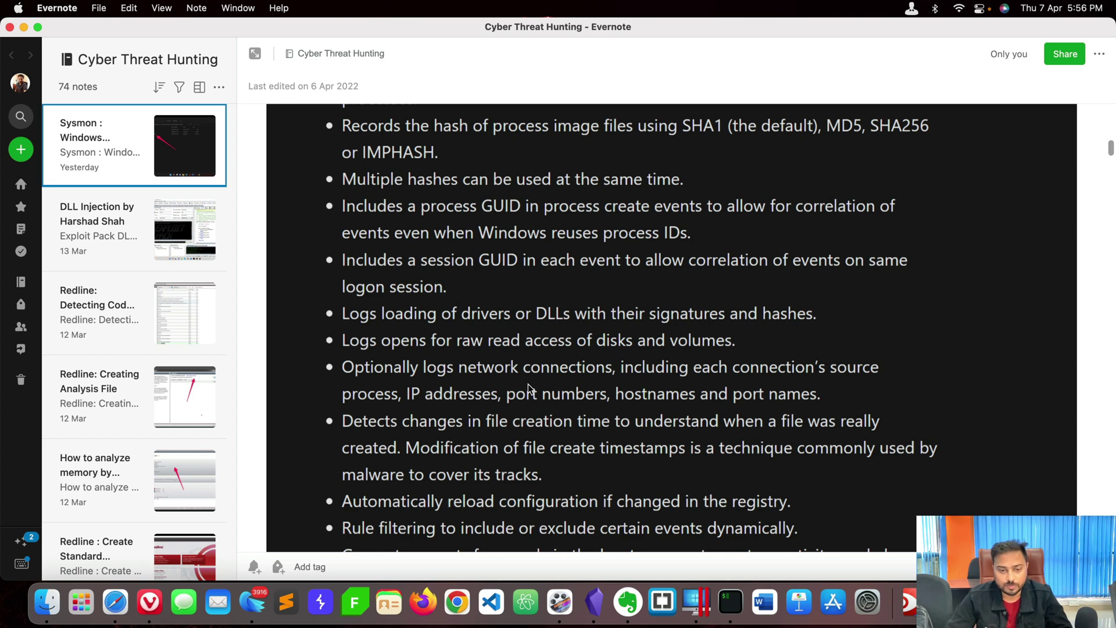
scroll(528, 386, "down", 2)
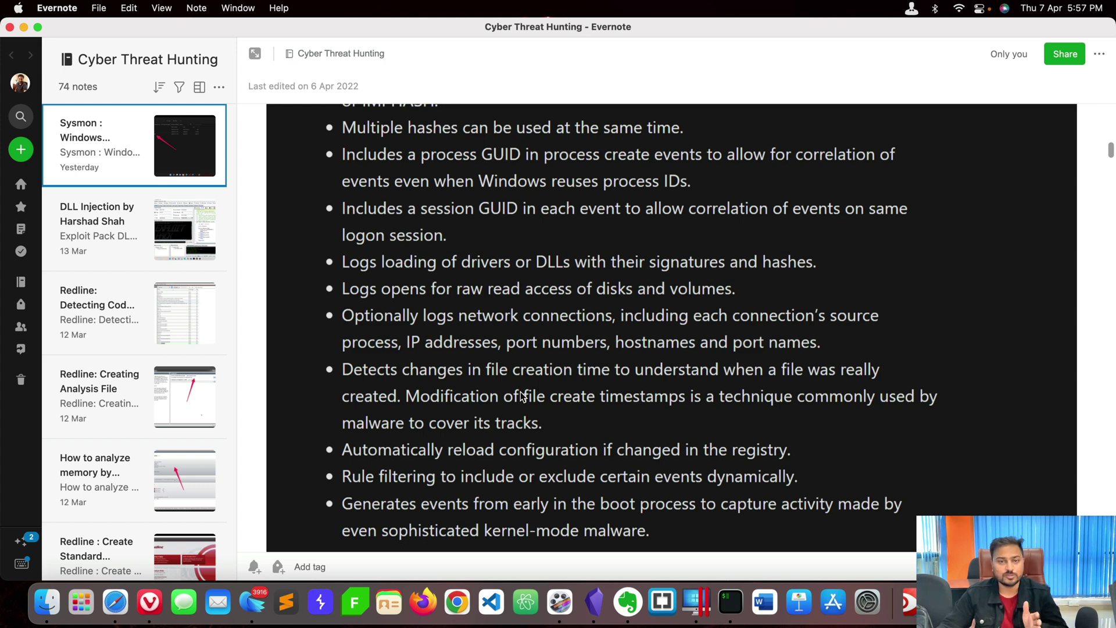
scroll(521, 395, "down", 10)
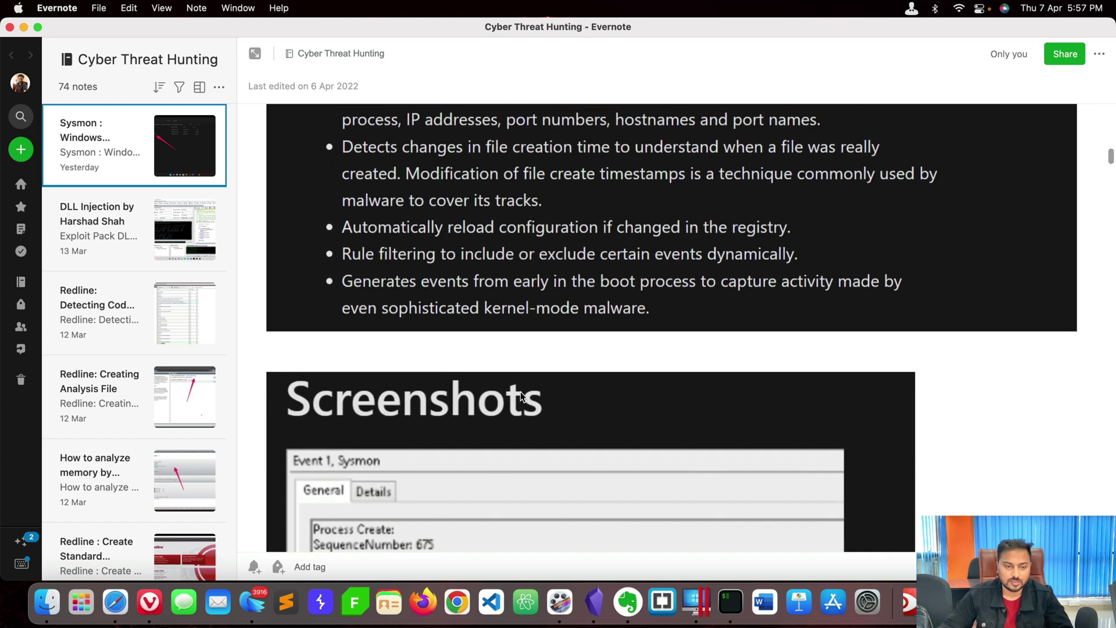
scroll(507, 304, "down", 4)
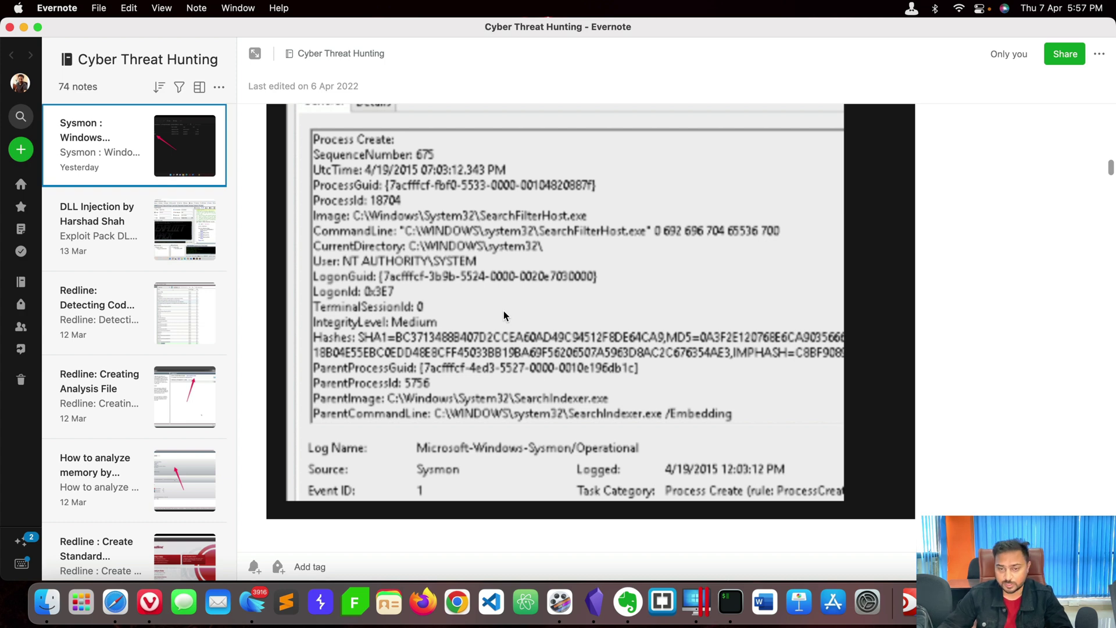
scroll(503, 315, "down", 9)
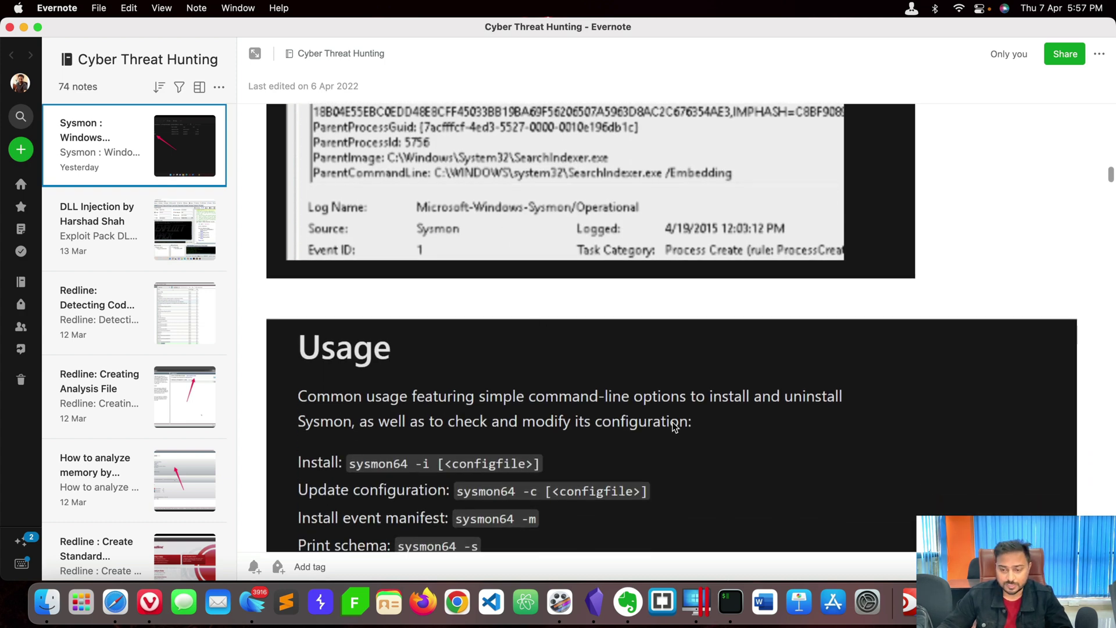
Launch Microsoft Remote Desktop and start connecting to the PC at 192.168.0.175.
key("super+space")
type("remot")
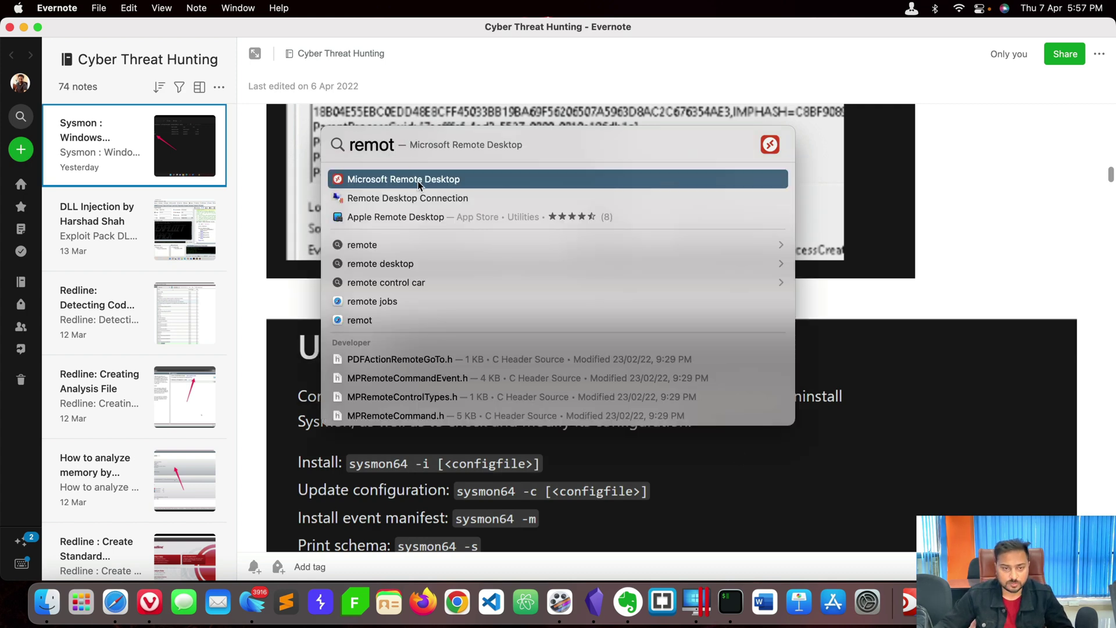
left_click(417, 180)
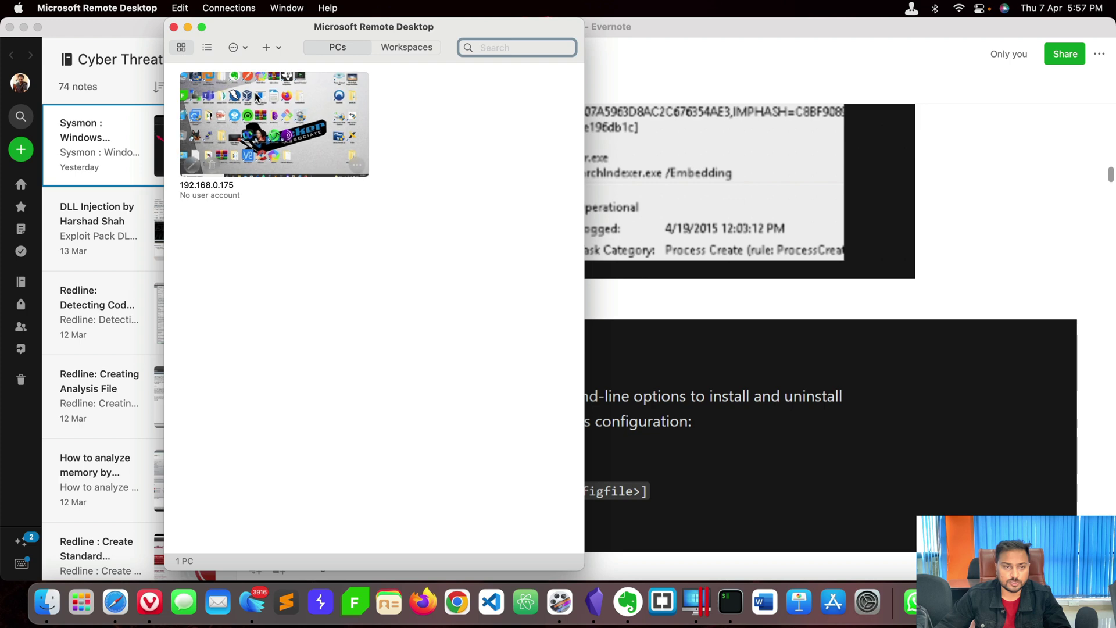
double_click(335, 112)
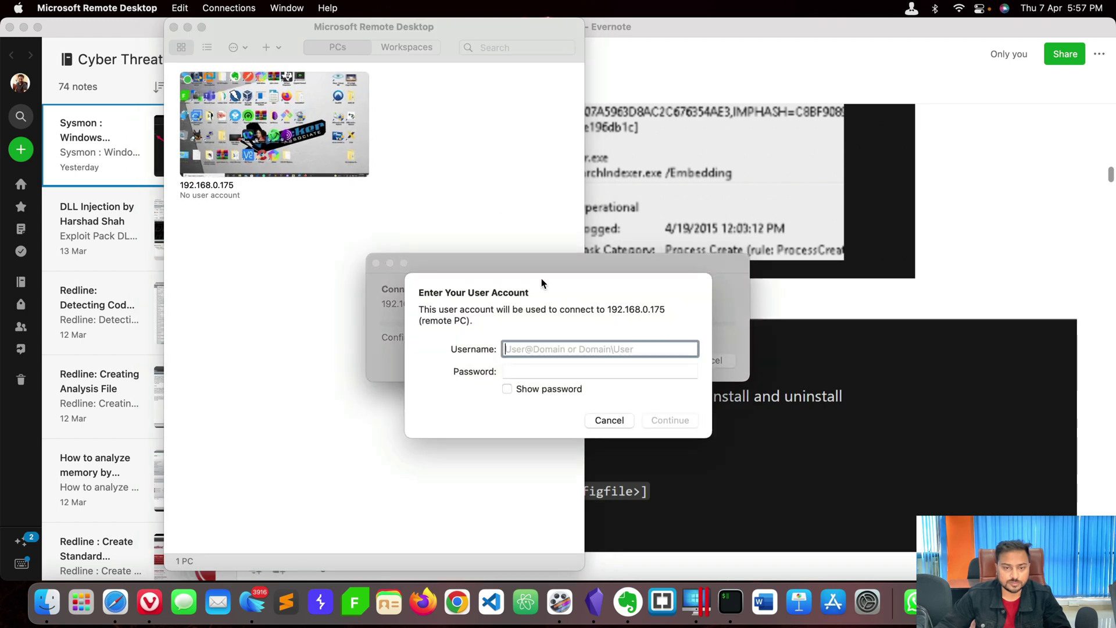
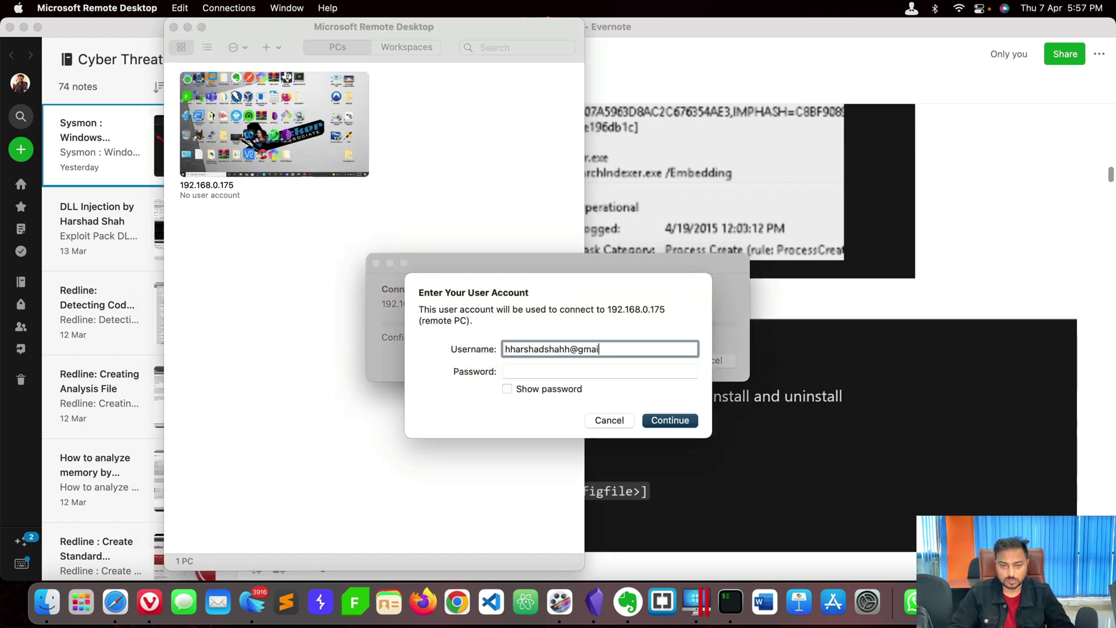
Enter the remote account's e-mail and password, then accept the unverified certificate.
key("Tab")
type("•••••••••••")
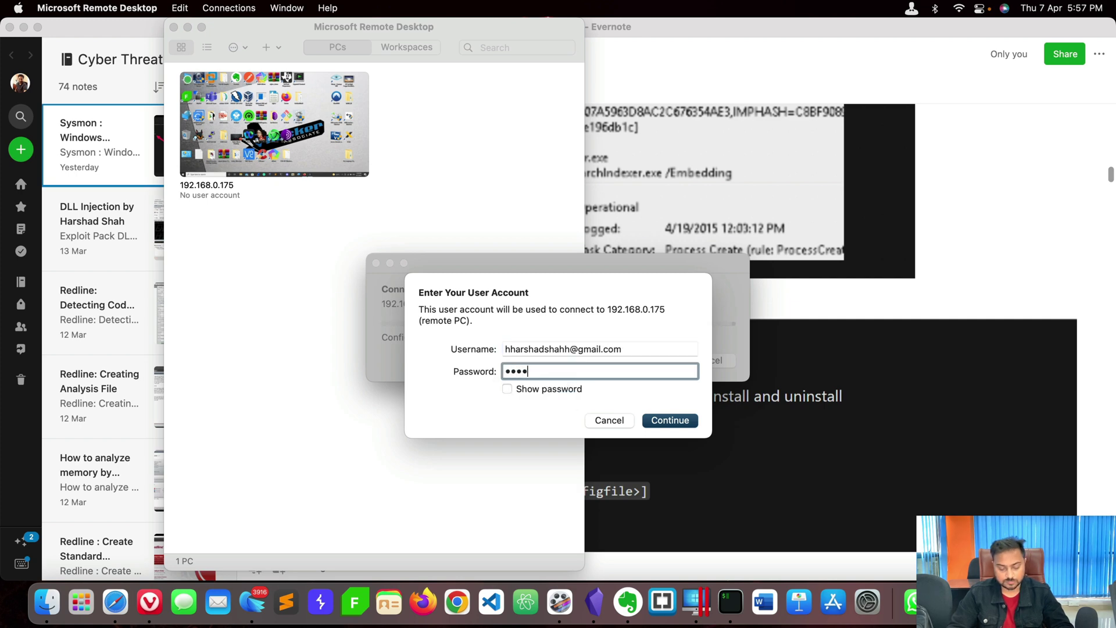
type("•")
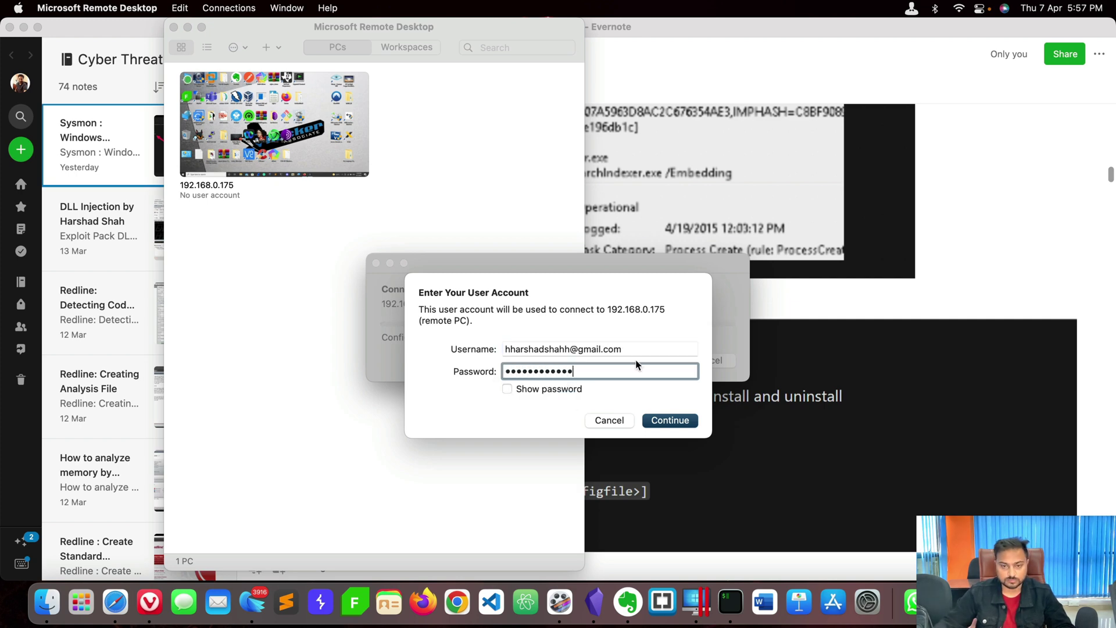
left_click(669, 420)
left_click(713, 372)
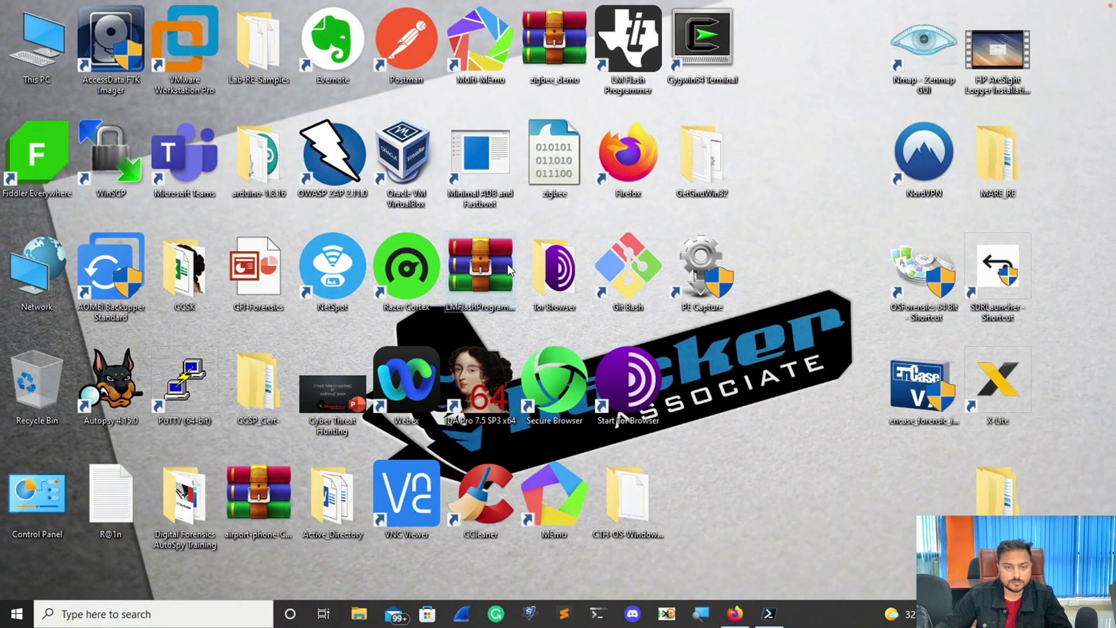
Browse to D:\CTH-Threat-Hunting\Windows-Internals in File Explorer and select Sysmon64.
key("super+e")
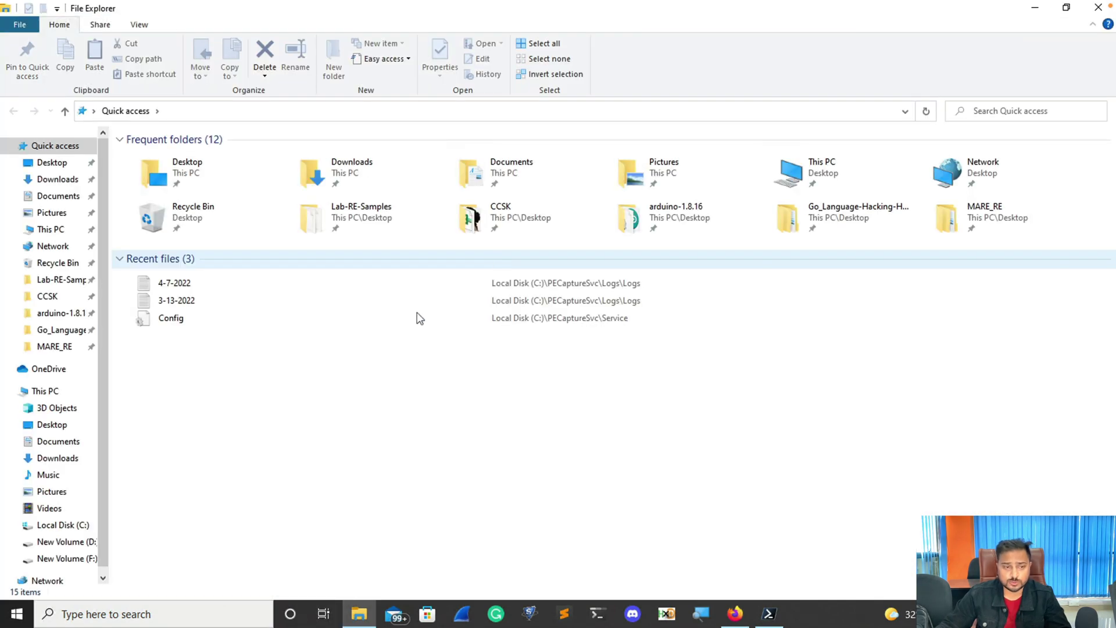
left_click(45, 391)
double_click(567, 275)
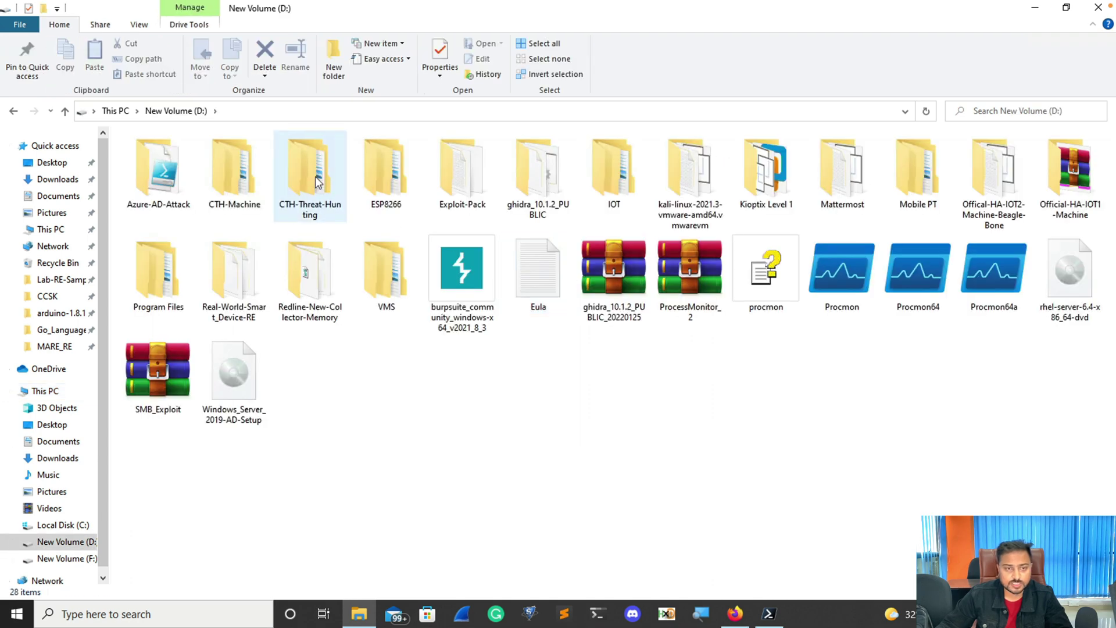
double_click(305, 169)
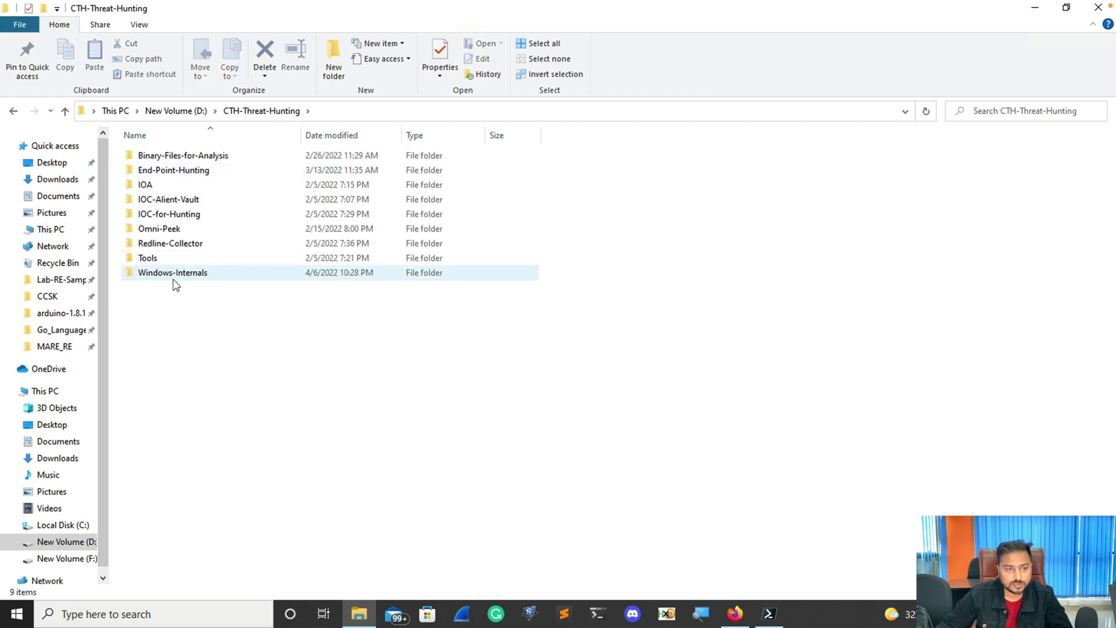
double_click(173, 273)
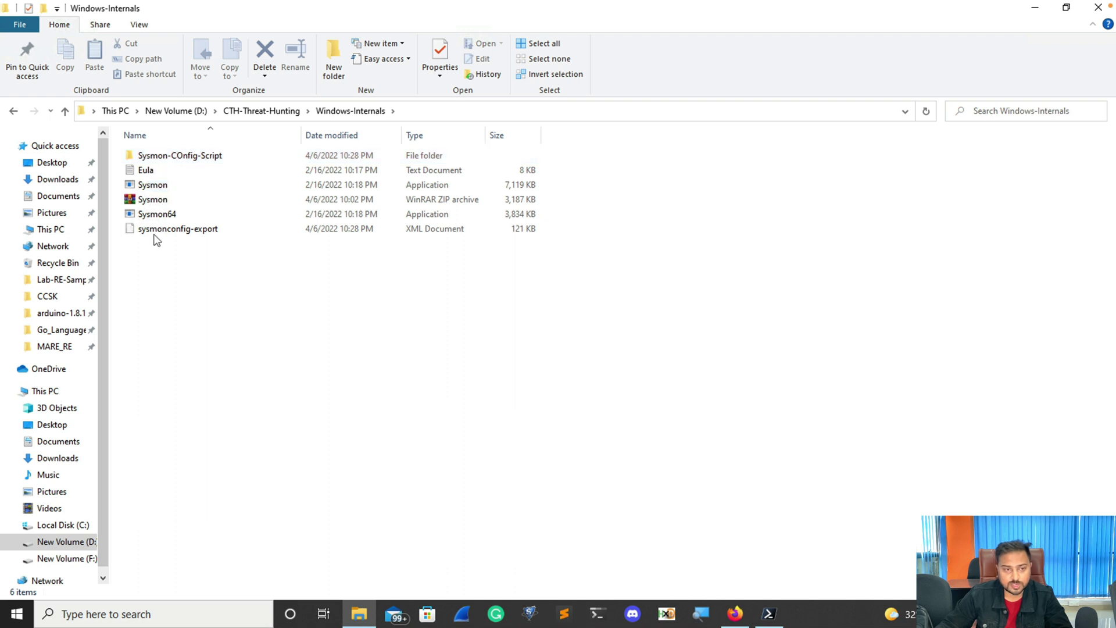
left_click(166, 215)
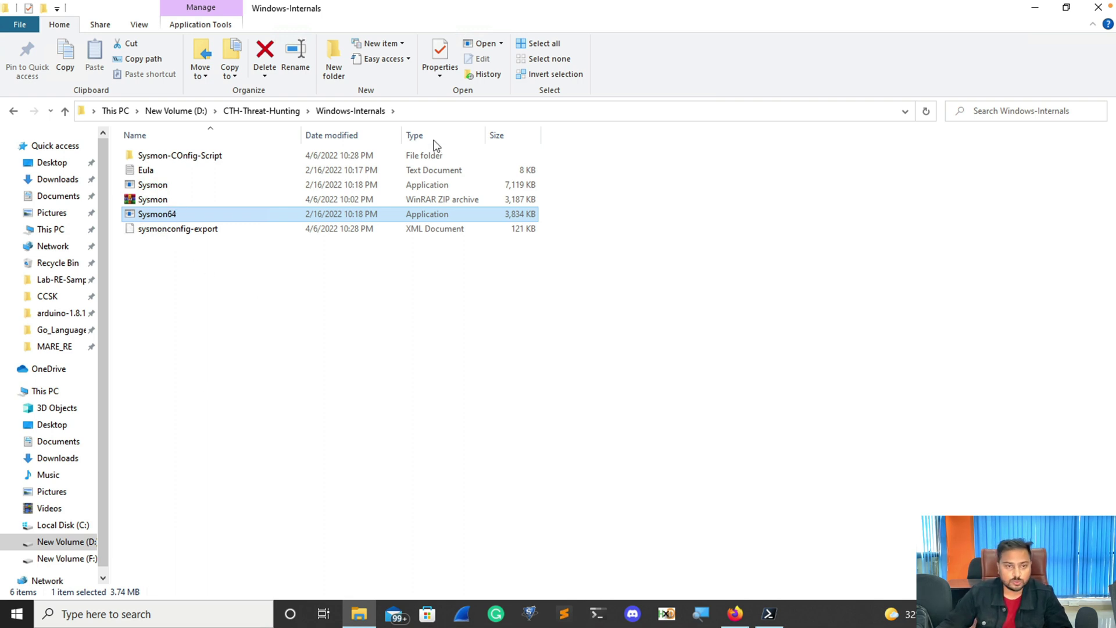
Copy the Windows-Internals folder's full path from the address bar.
left_click(429, 115)
right_click(224, 115)
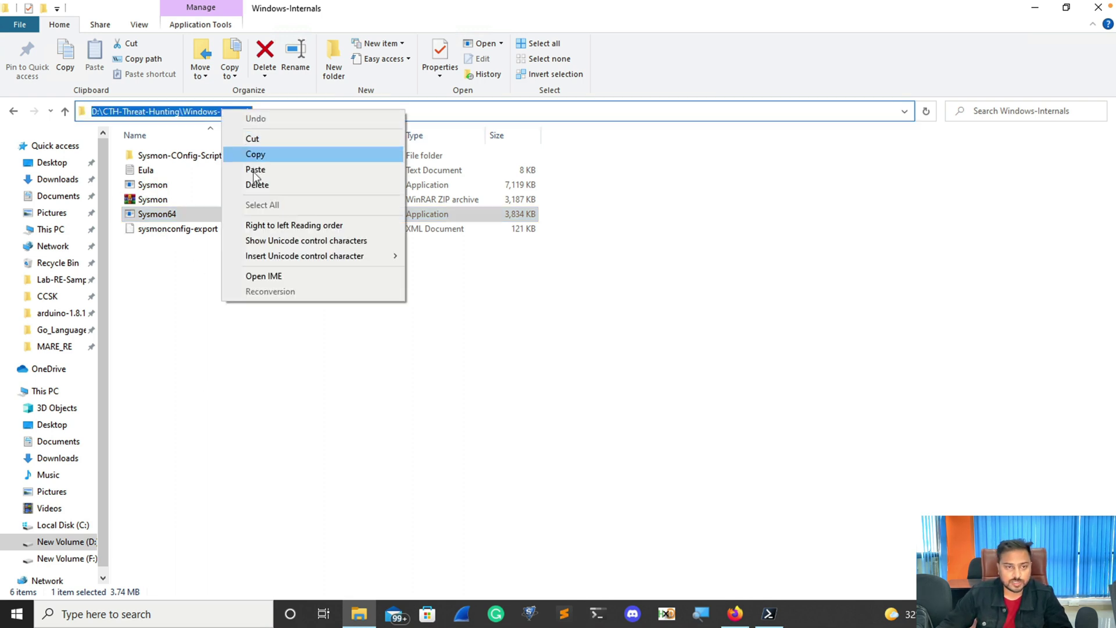
left_click(254, 155)
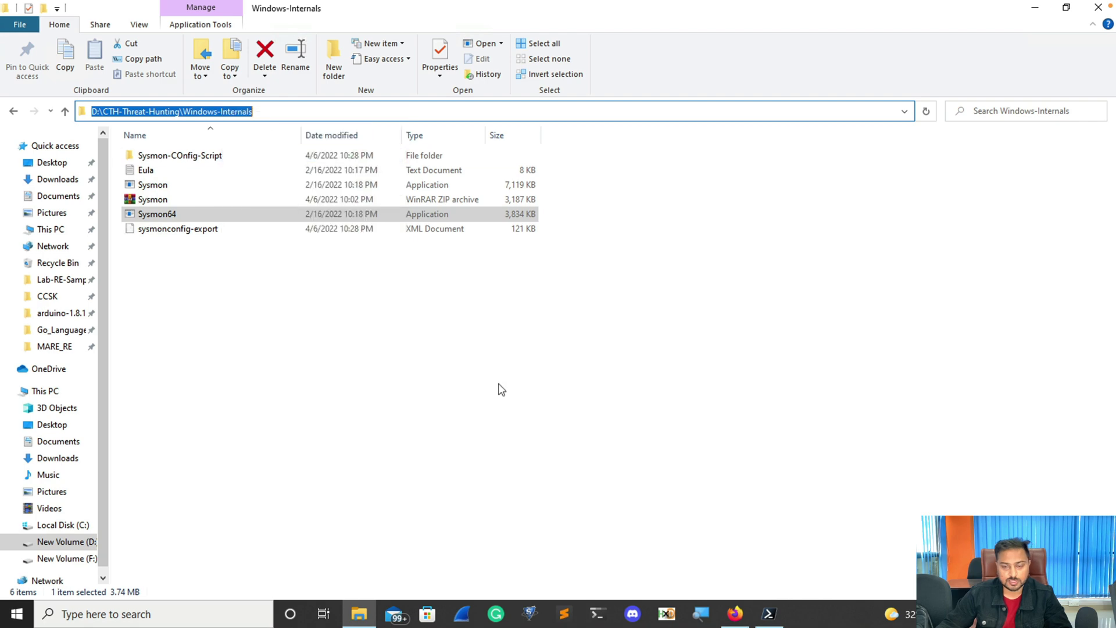
Exit nslookup in PowerShell and clear the console.
left_click(768, 614)
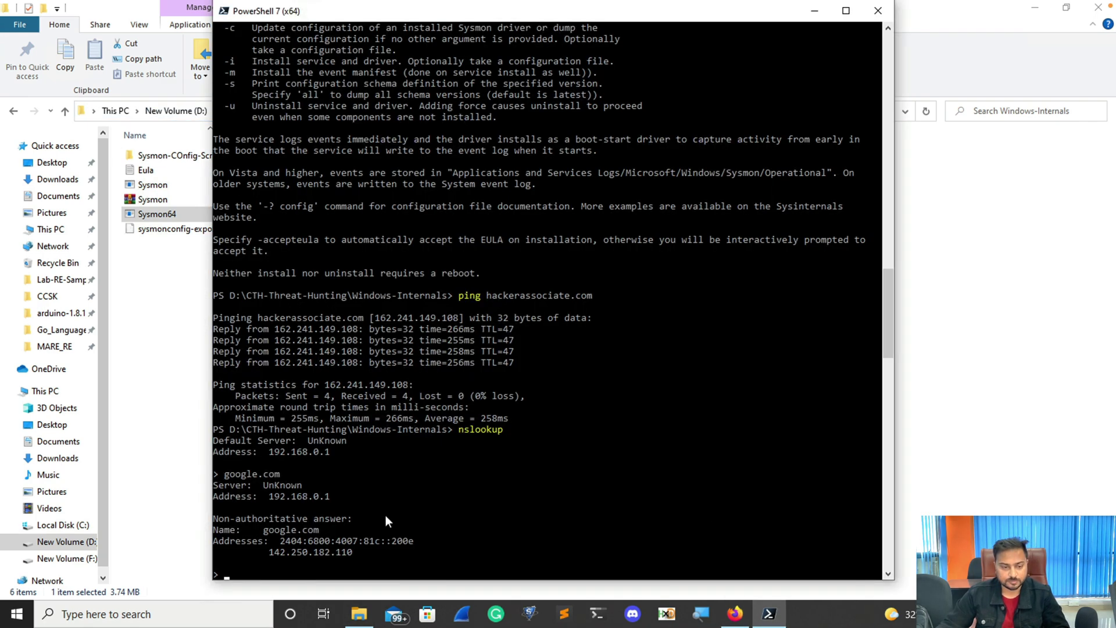
scroll(386, 515, "down", 1)
type("exit")
key("Return")
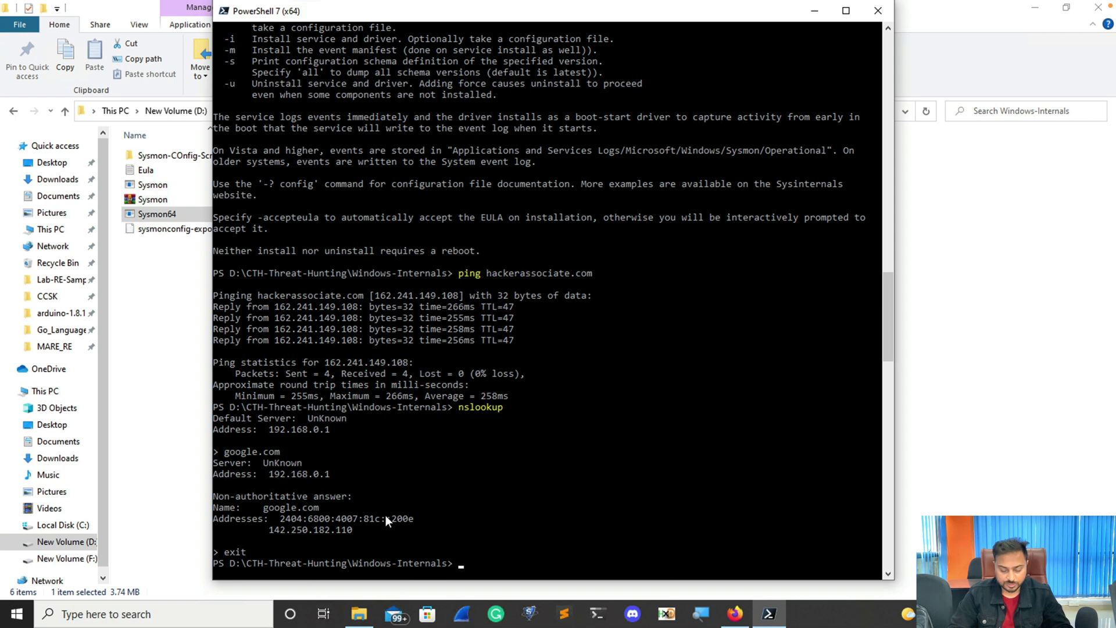
key("ctrl+l")
Change into the pasted Windows-Internals path and list its files with dir, marking Sysmon64.exe.
type("cd")
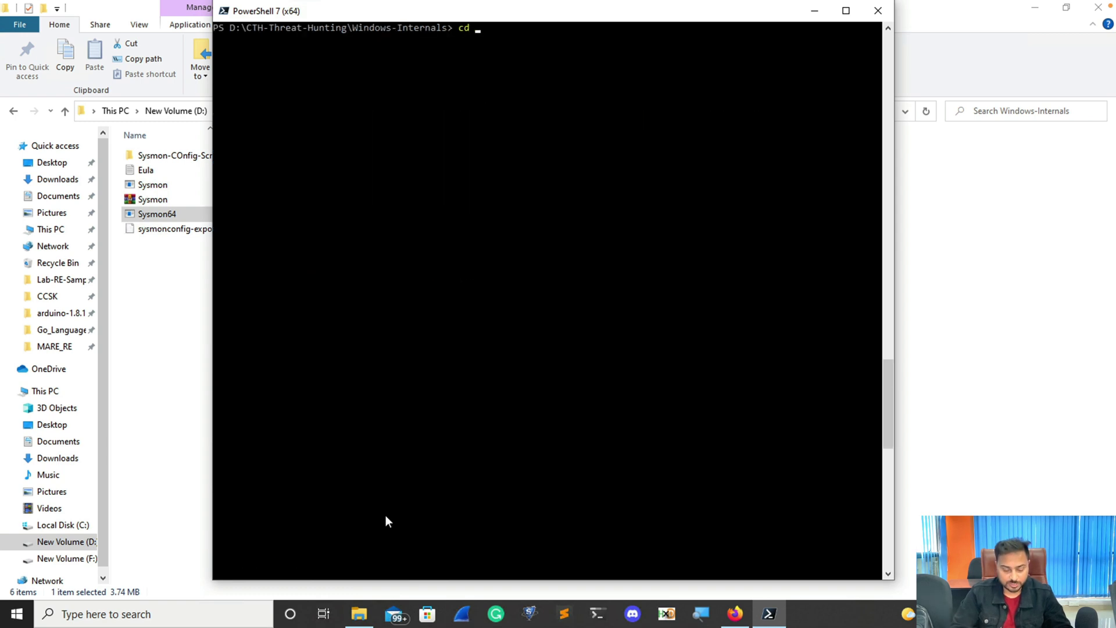
key("ctrl+v")
key("Return")
type("dir")
key("Return")
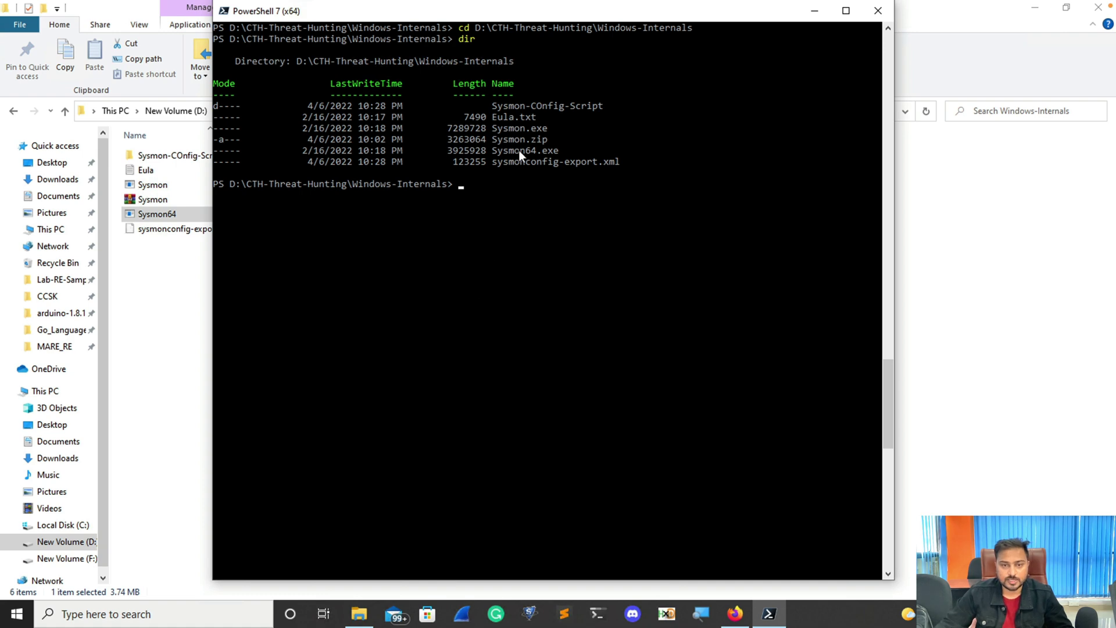
left_click_drag(490, 151, 563, 152)
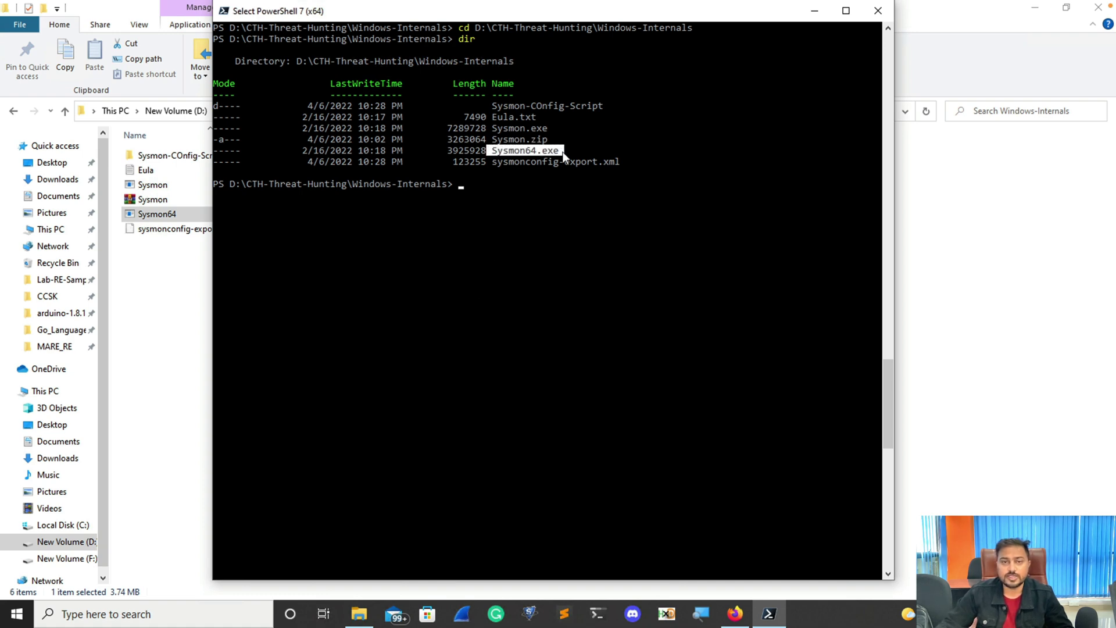
Bring up the Evernote note's install example .\Sysmon64.exe -i -h md5 -l -n.
key("ctrl+Left")
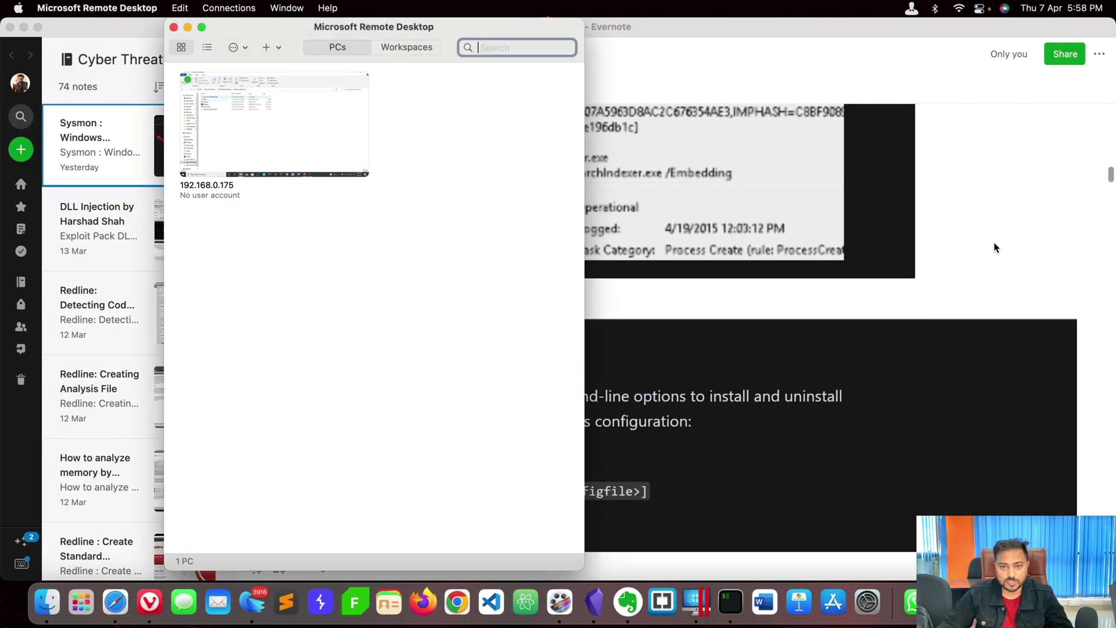
left_click(995, 247)
scroll(847, 341, "down", 10)
scroll(847, 341, "down", 15)
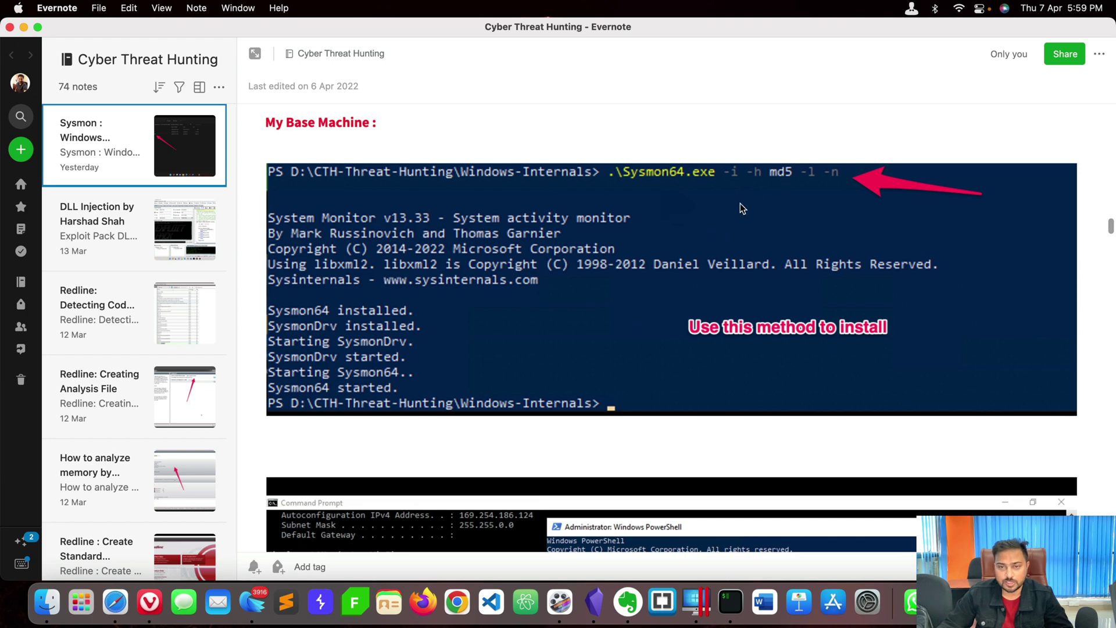
Run .\Sysmon64.exe -h in the remote PowerShell to print its usage help.
key("ctrl+Right")
key("Return")
type("Sysmon64")
key("Tab")
type("-h")
key("Return")
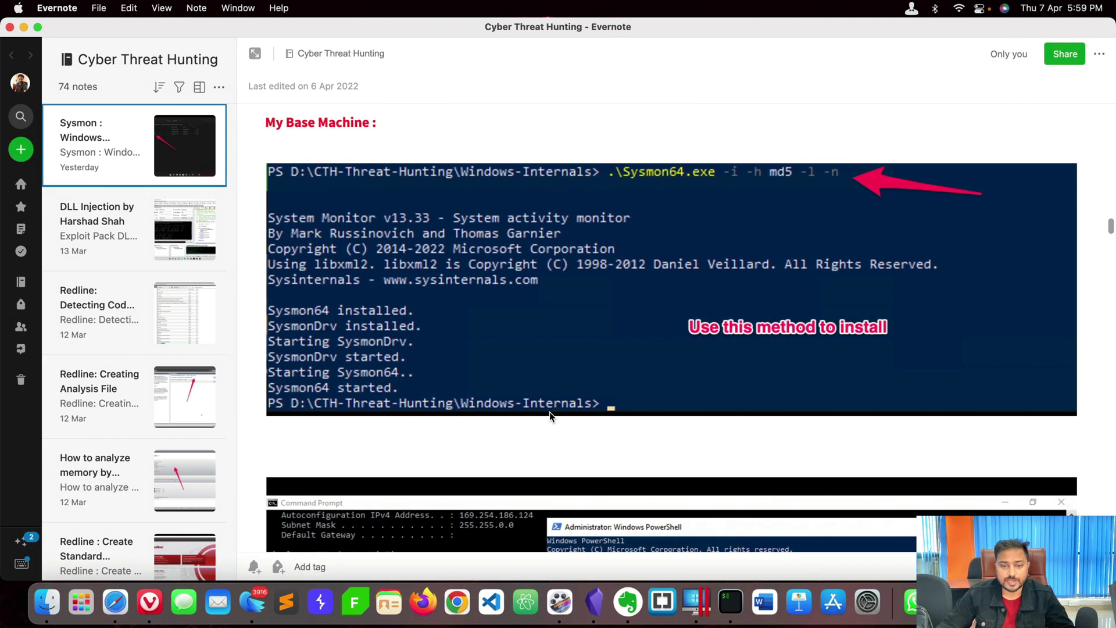
scroll(549, 414, "down", 5)
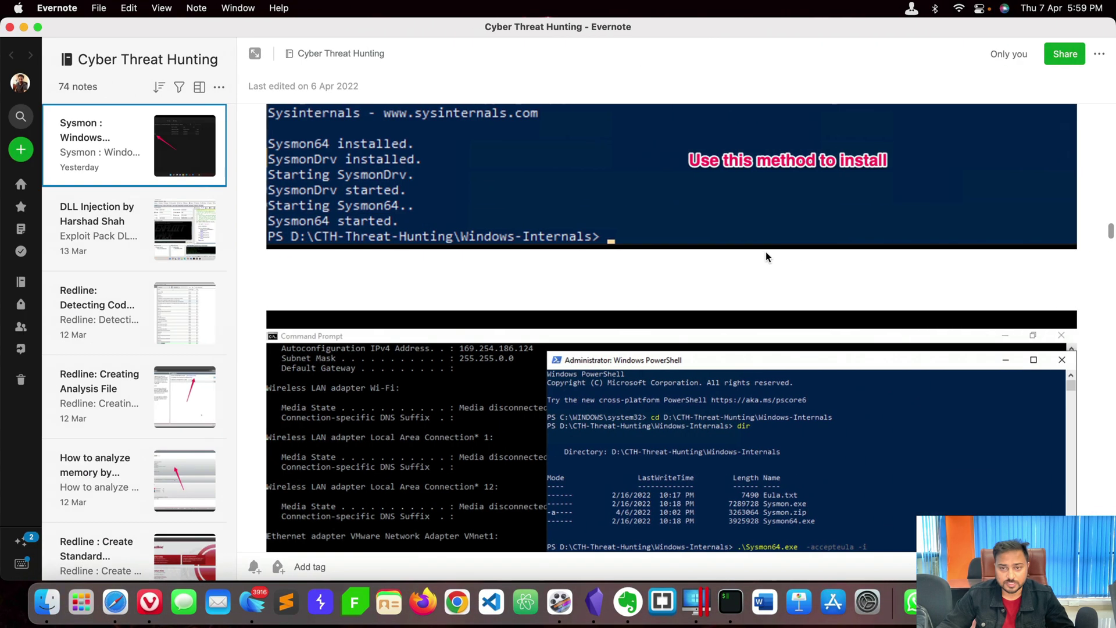
Search Windows for 'service' and run the Services app as administrator.
scroll(767, 244, "up", 3)
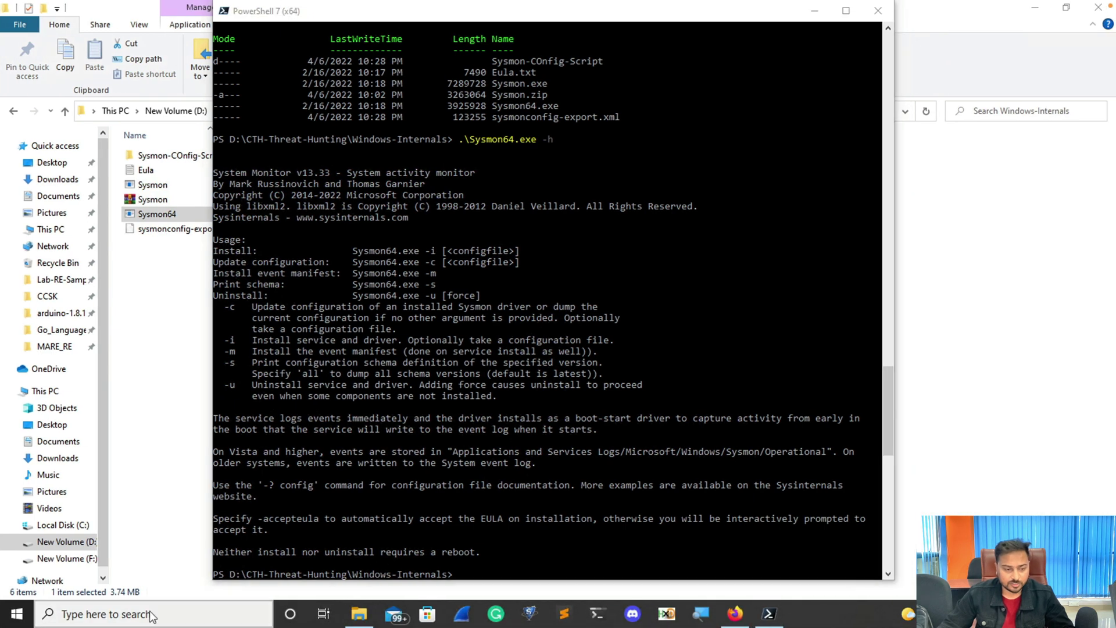
left_click(150, 615)
type("service")
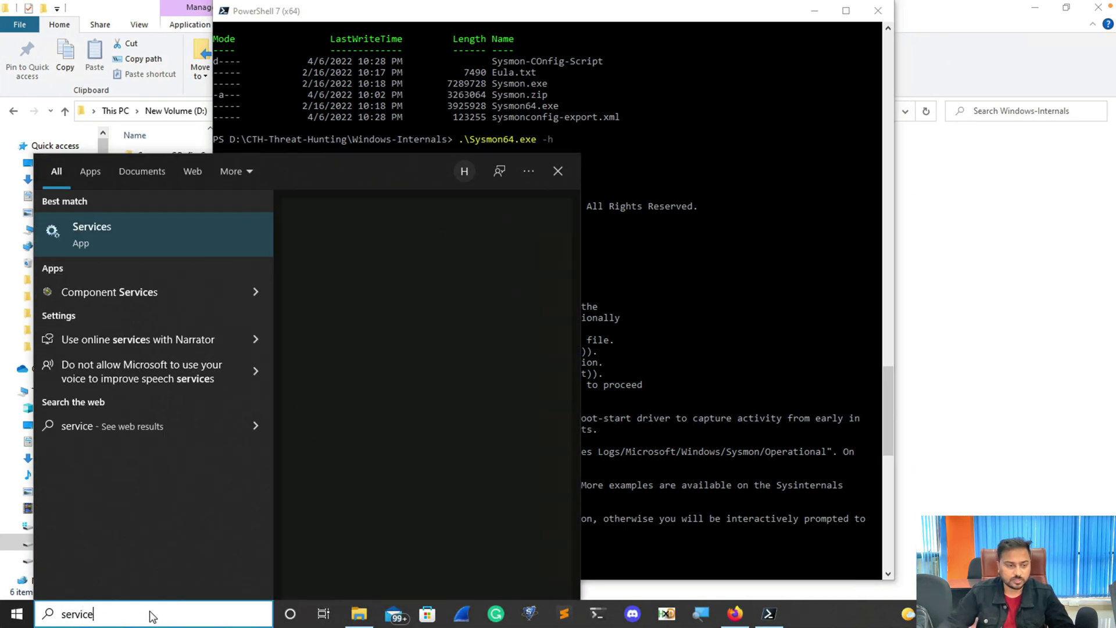
right_click(114, 234)
left_click(163, 246)
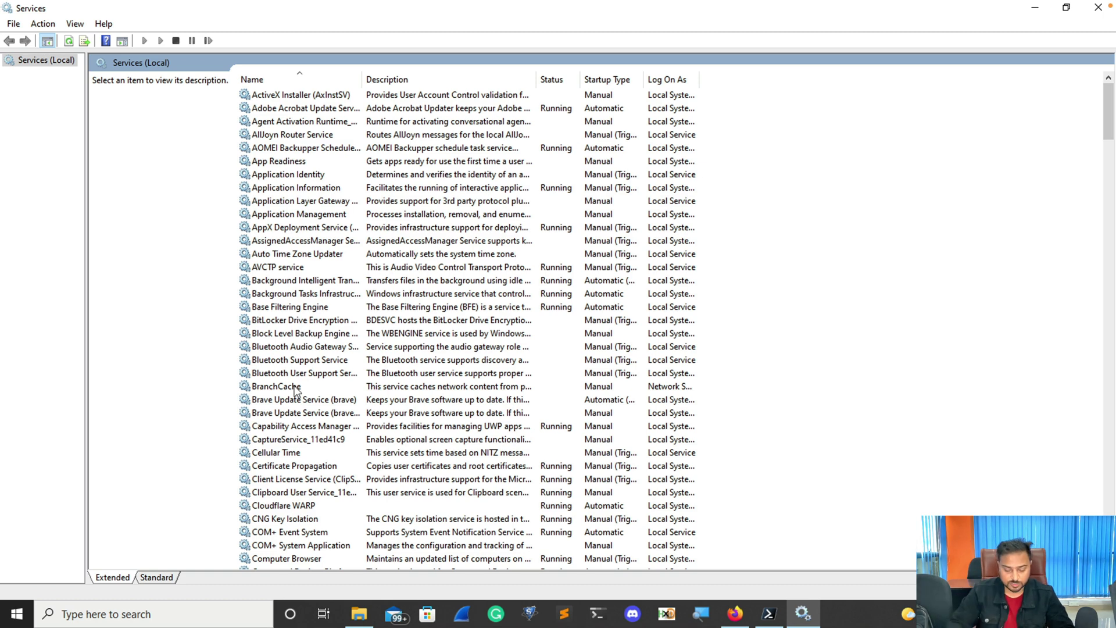
Select the running Sysmon64 System Monitor service, show its actions, and start a Windows search.
key("s")
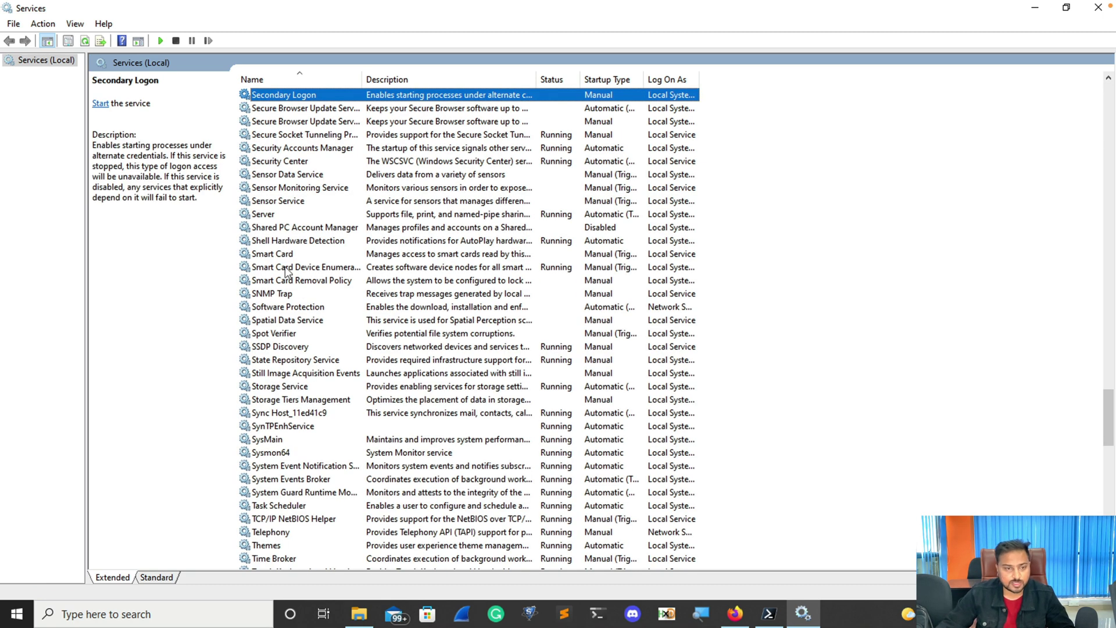
left_click(277, 453)
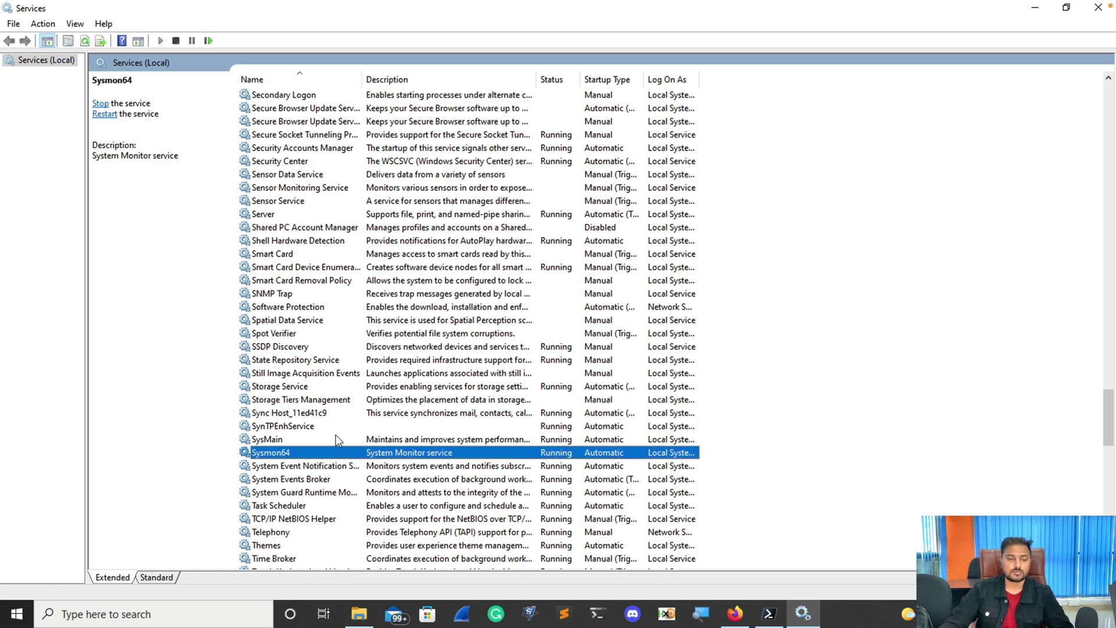
right_click(294, 453)
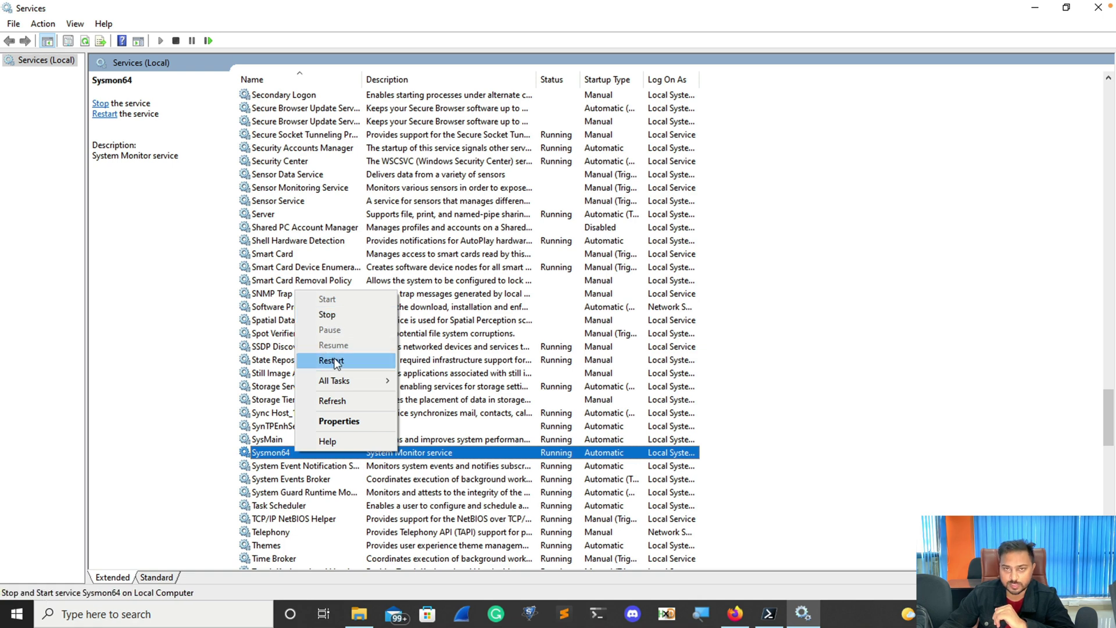
left_click(168, 617)
Search 'event' and launch Event Viewer as administrator.
type("event")
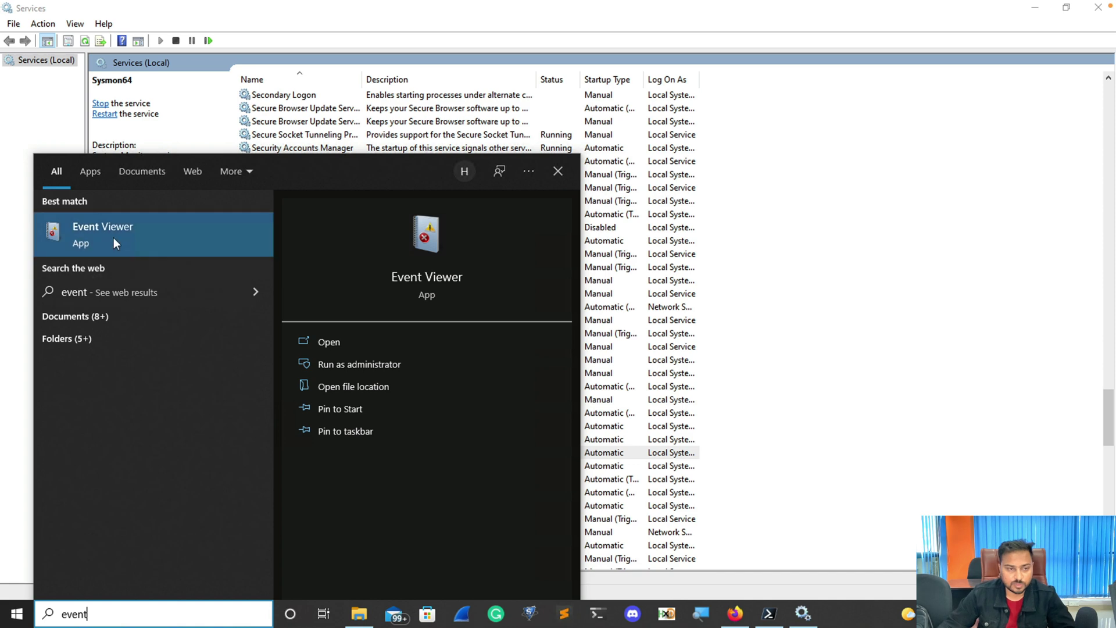
right_click(113, 237)
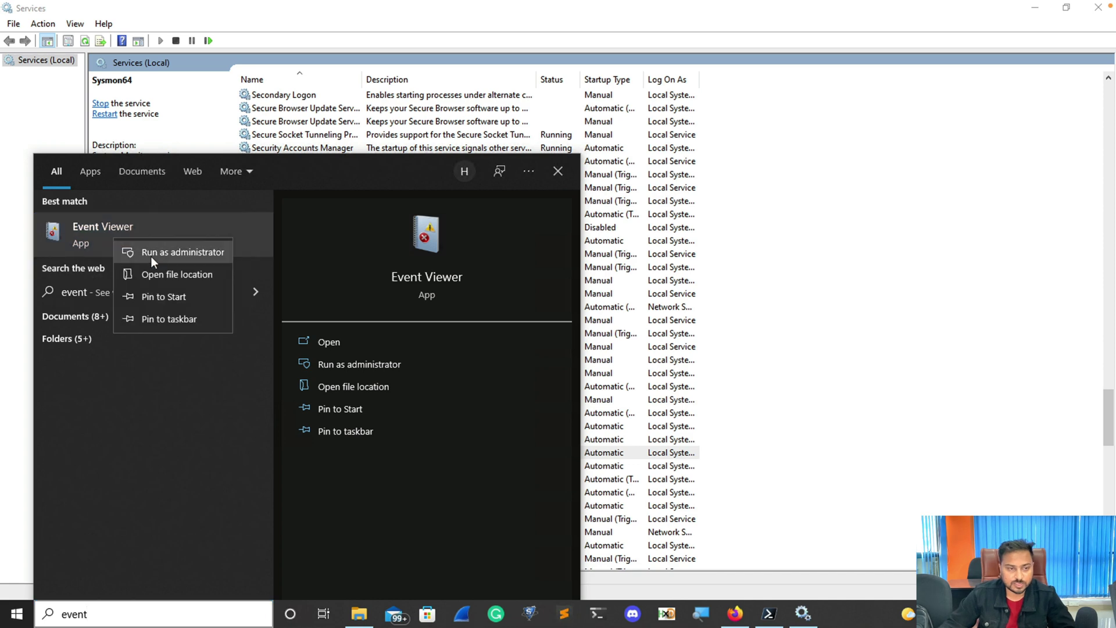
left_click(151, 253)
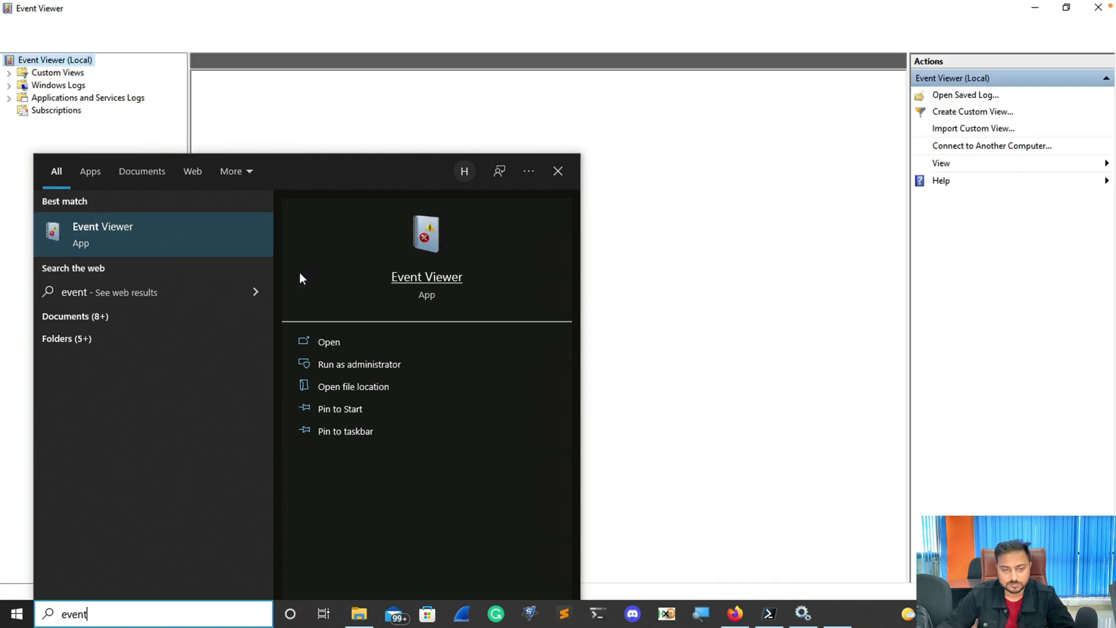
left_click(574, 57)
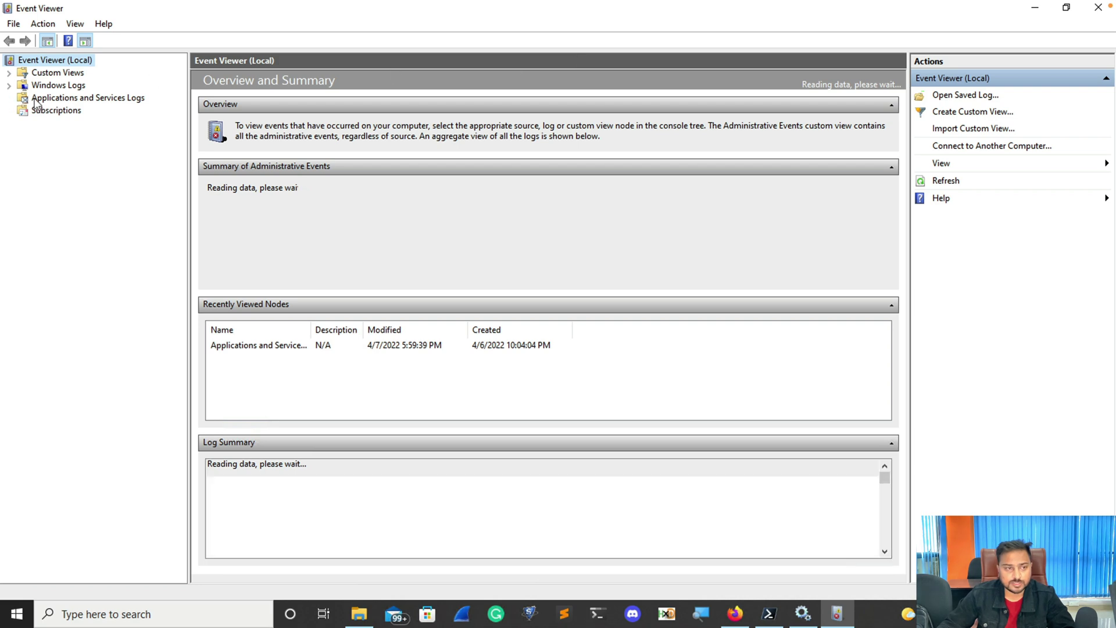
Open the Sysmon Operational log under Applications and Services Logs > Microsoft > Windows.
left_click(39, 100)
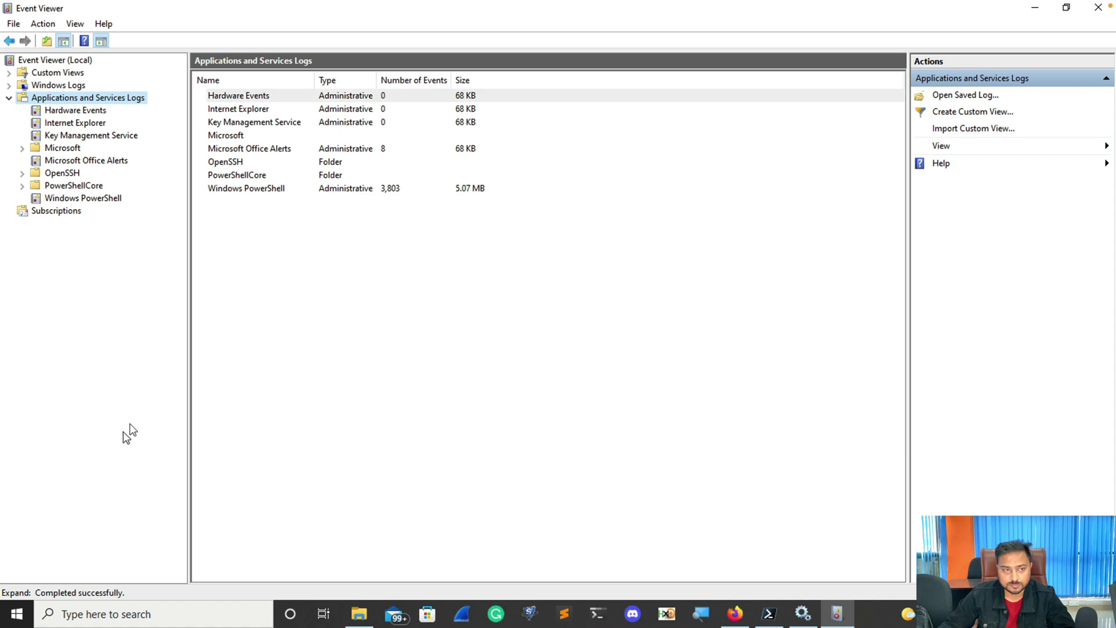
left_click(23, 148)
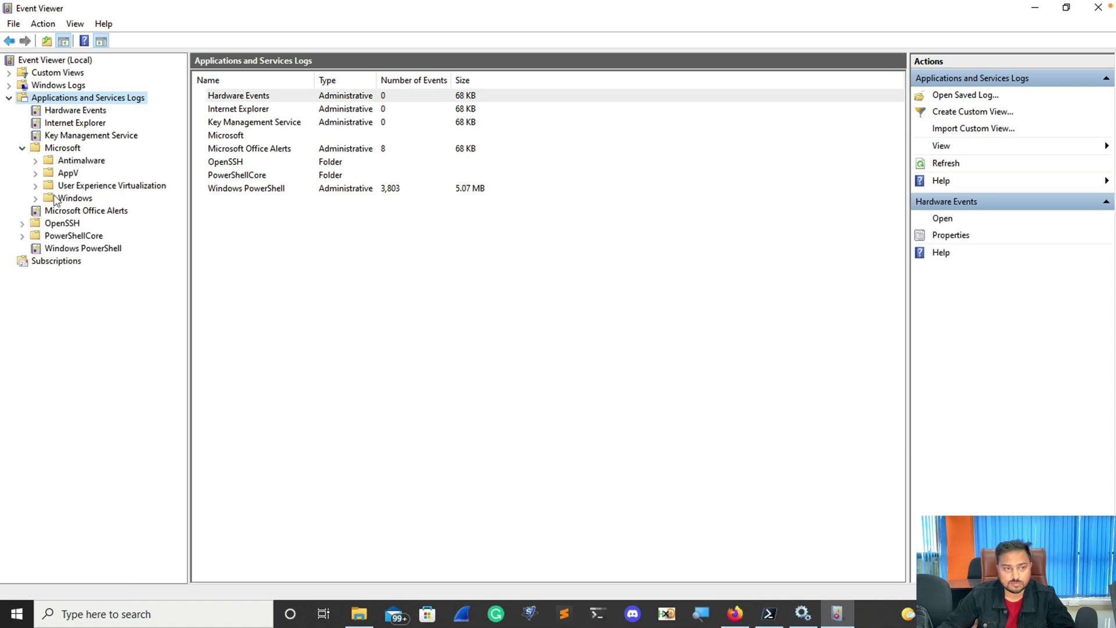
left_click(34, 197)
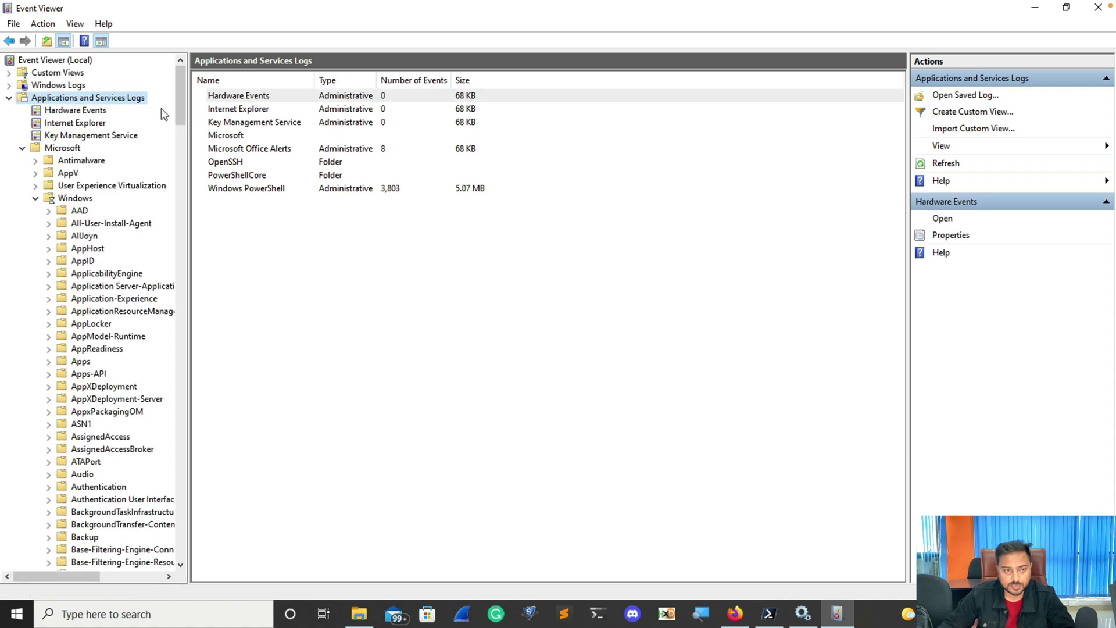
scroll(180, 98, "down", 15)
left_click_drag(182, 164, 180, 430)
left_click(86, 398)
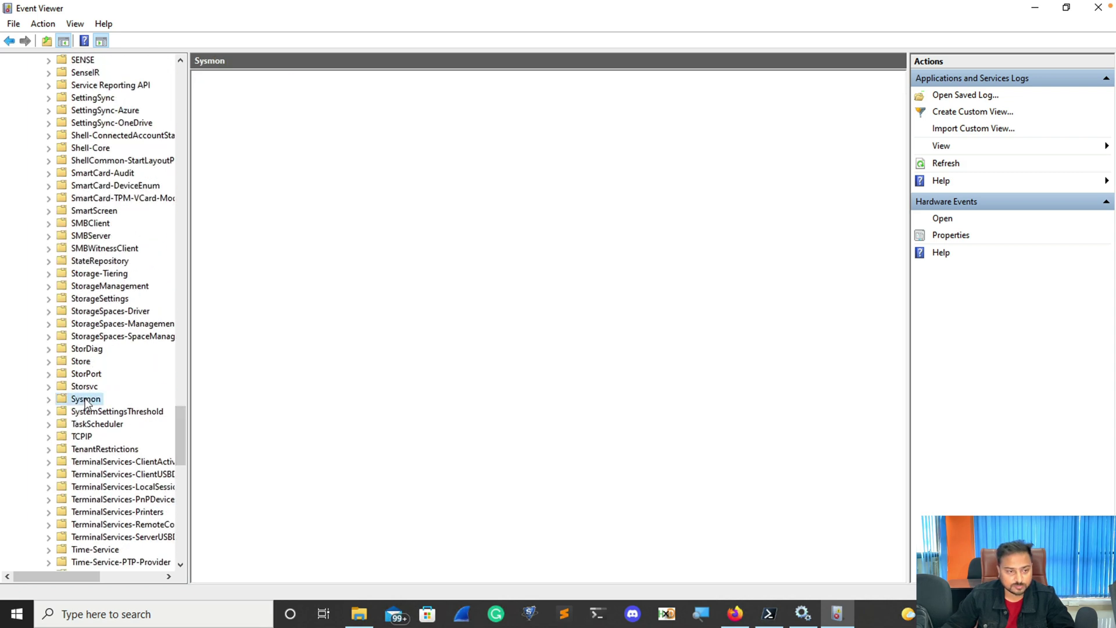
left_click(49, 398)
left_click(112, 411)
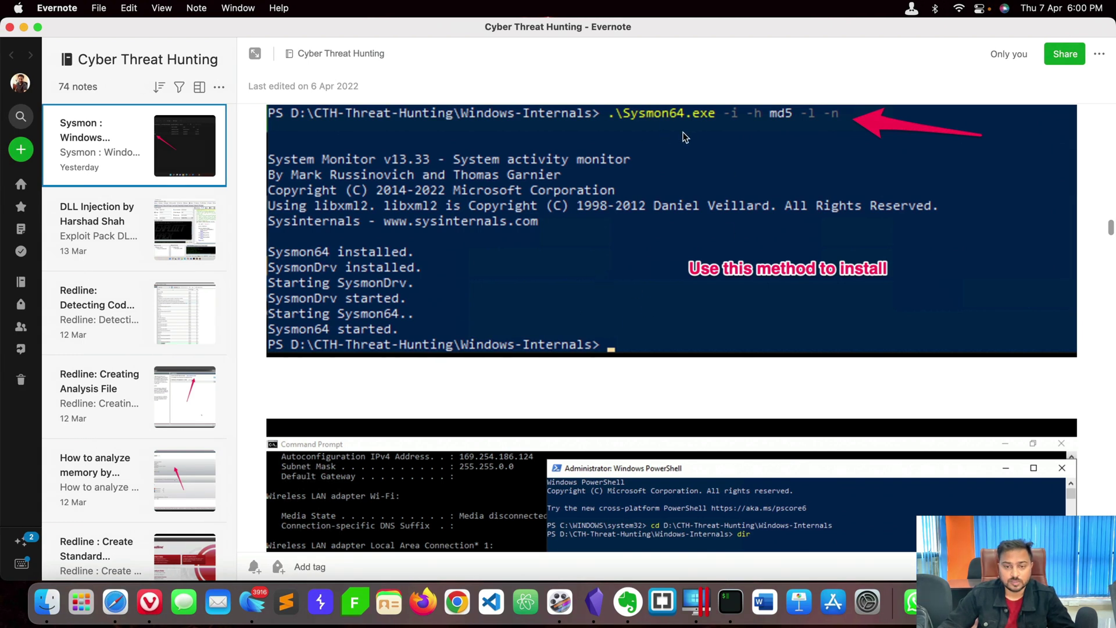
Review the default-install example on the Sysmon docs, then open a new Start Page tab.
left_click(149, 601)
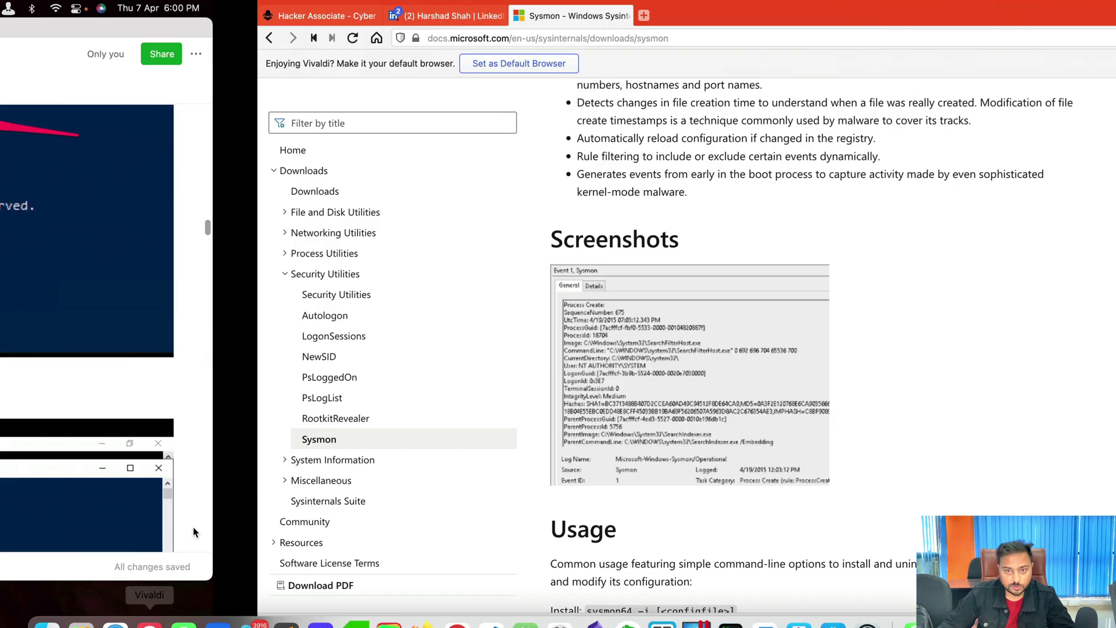
scroll(529, 337, "down", 15)
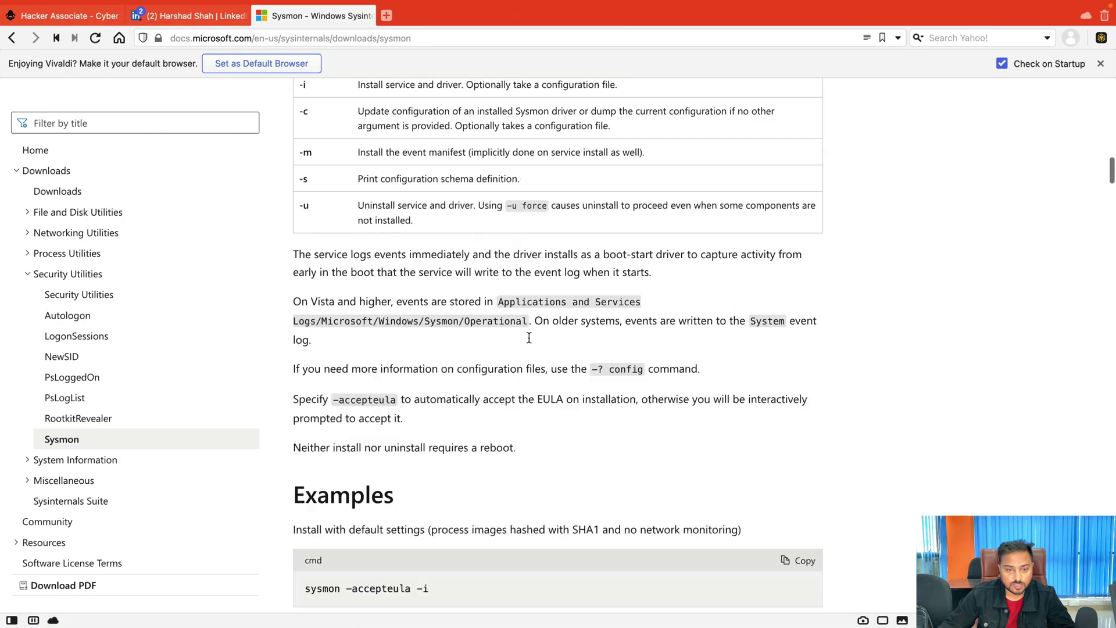
scroll(528, 337, "down", 1)
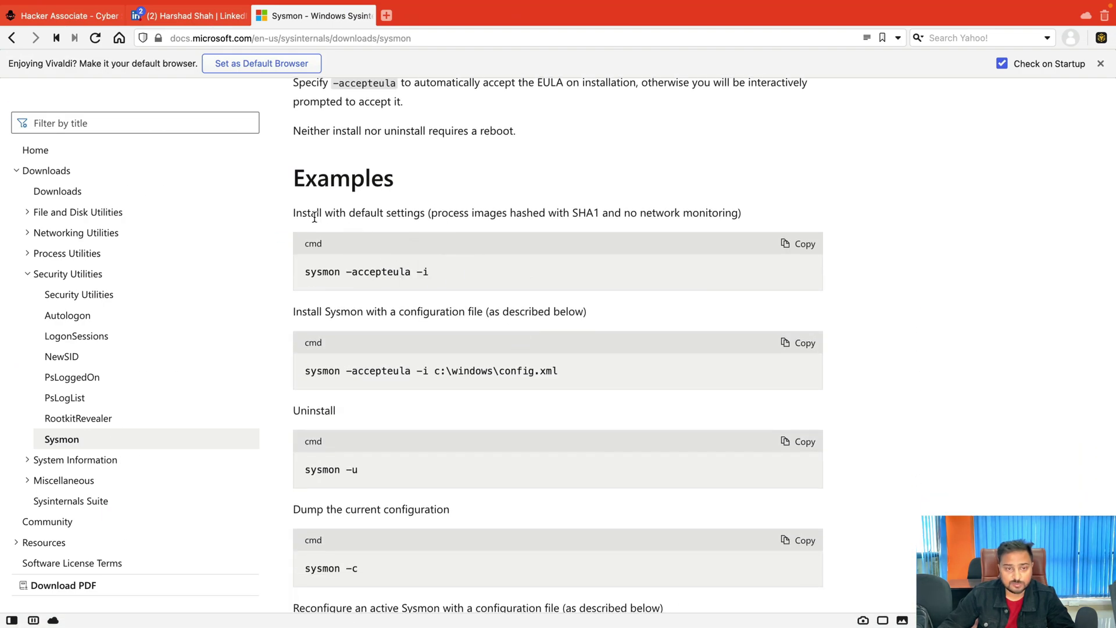
left_click_drag(295, 213, 427, 214)
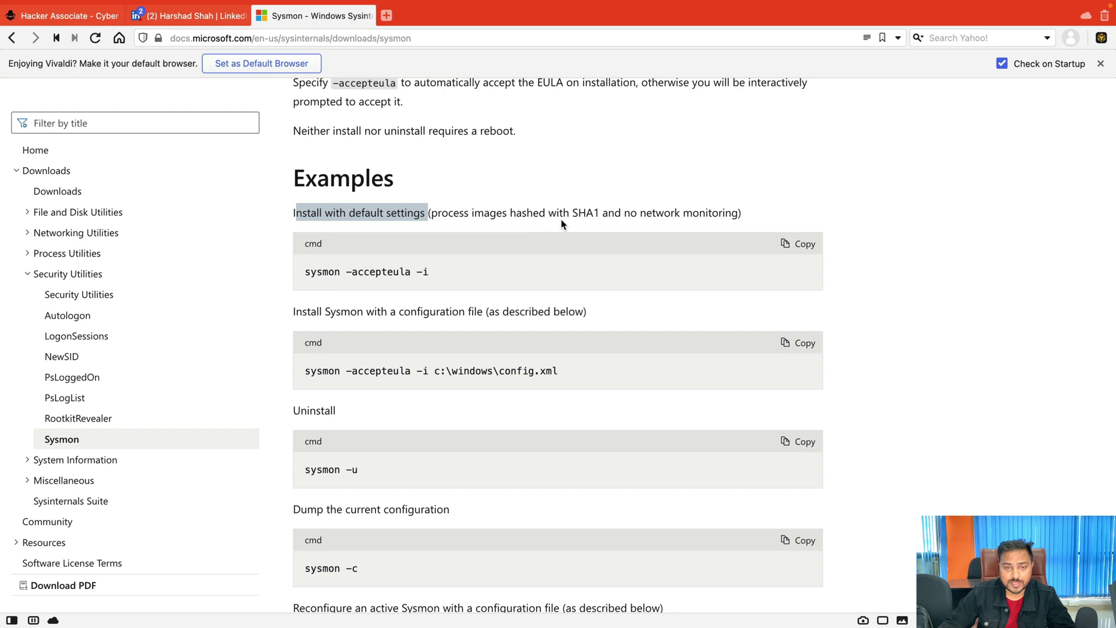
left_click(640, 213)
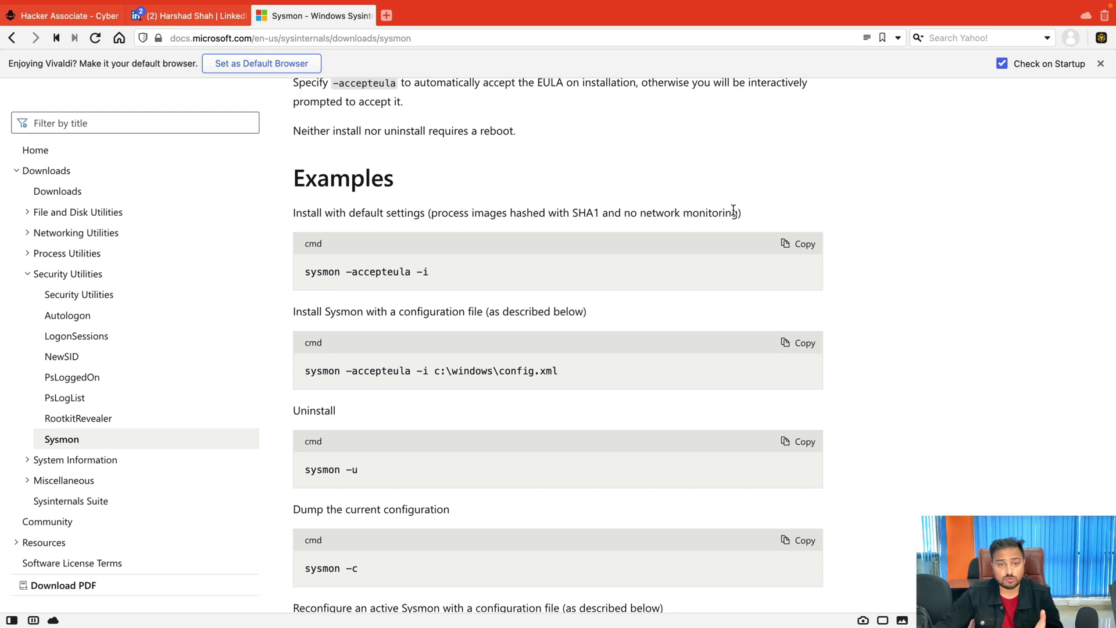
left_click(387, 16)
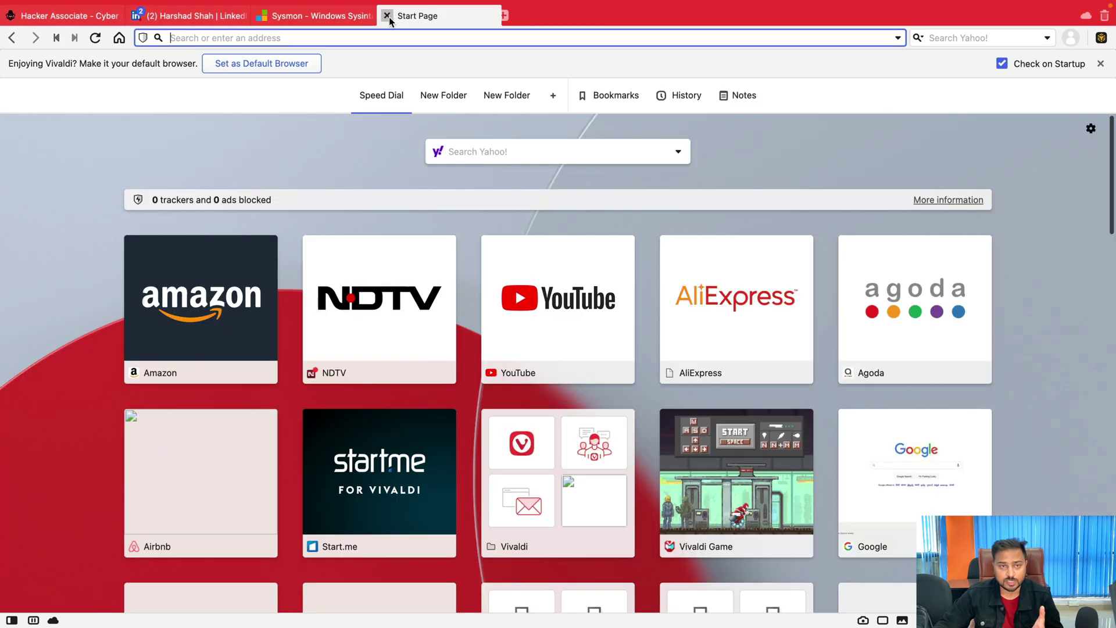
Search Google for 'swiftonsecurity github'.
left_click(907, 454)
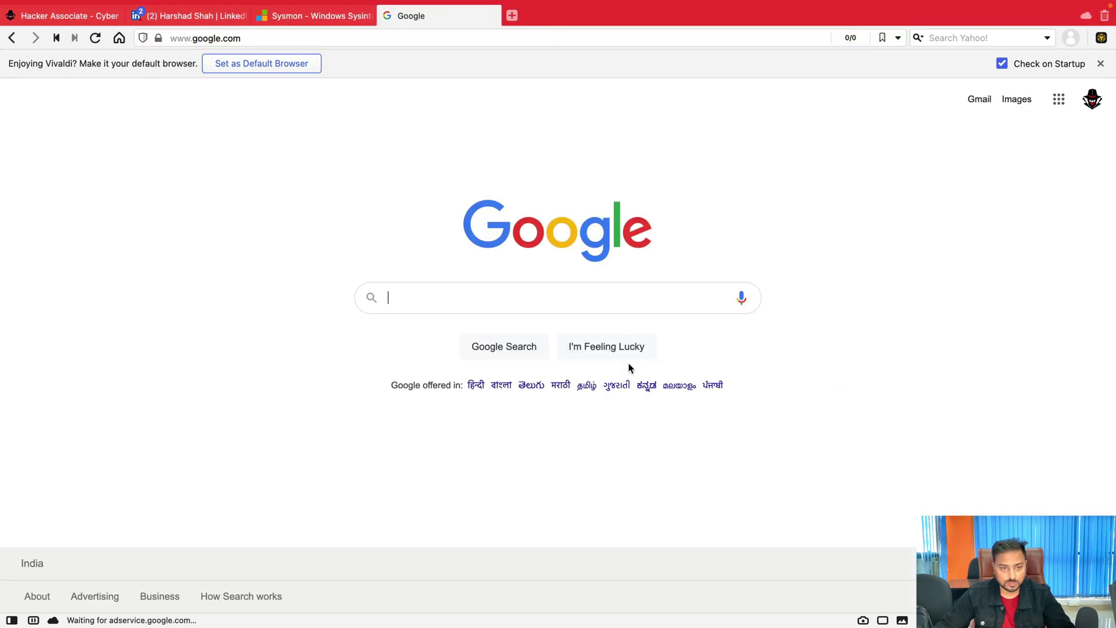
type("swiftonsec")
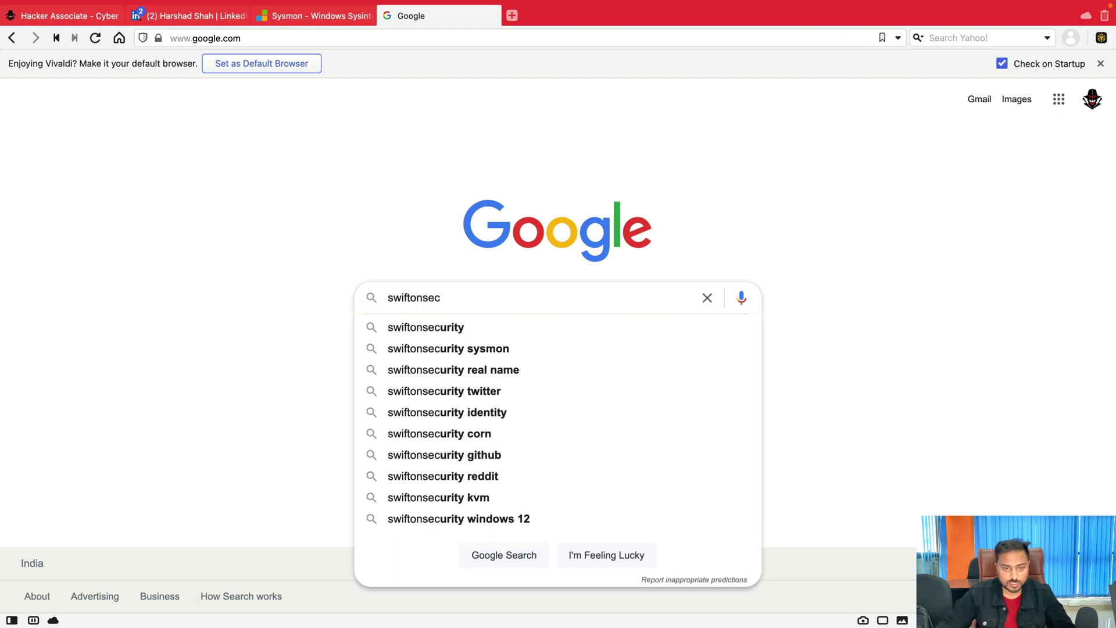
left_click(467, 351)
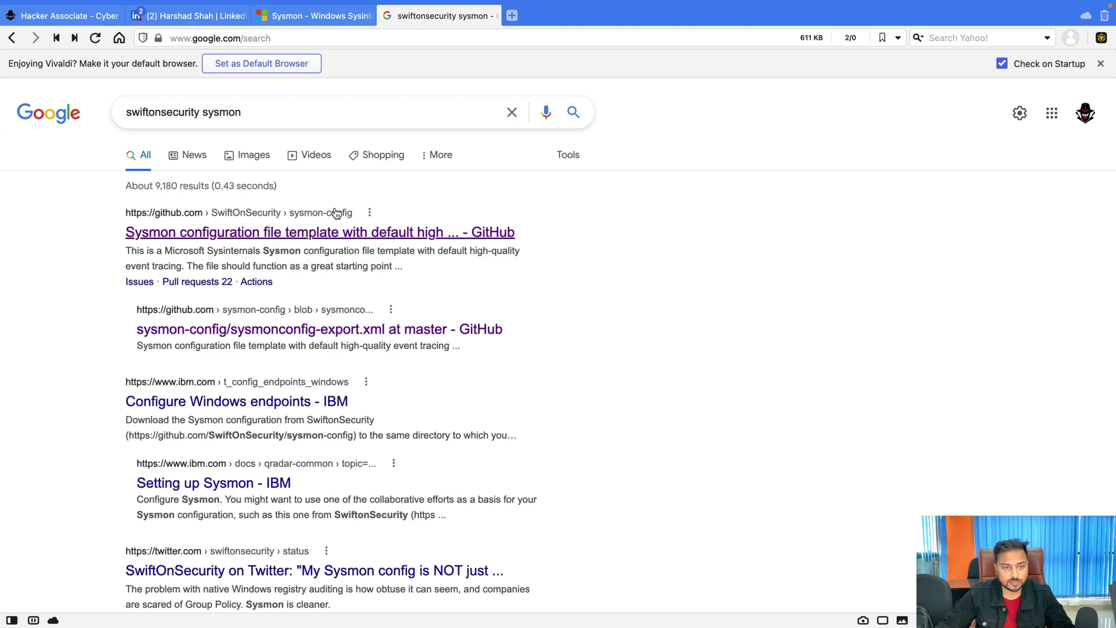
left_click(269, 111)
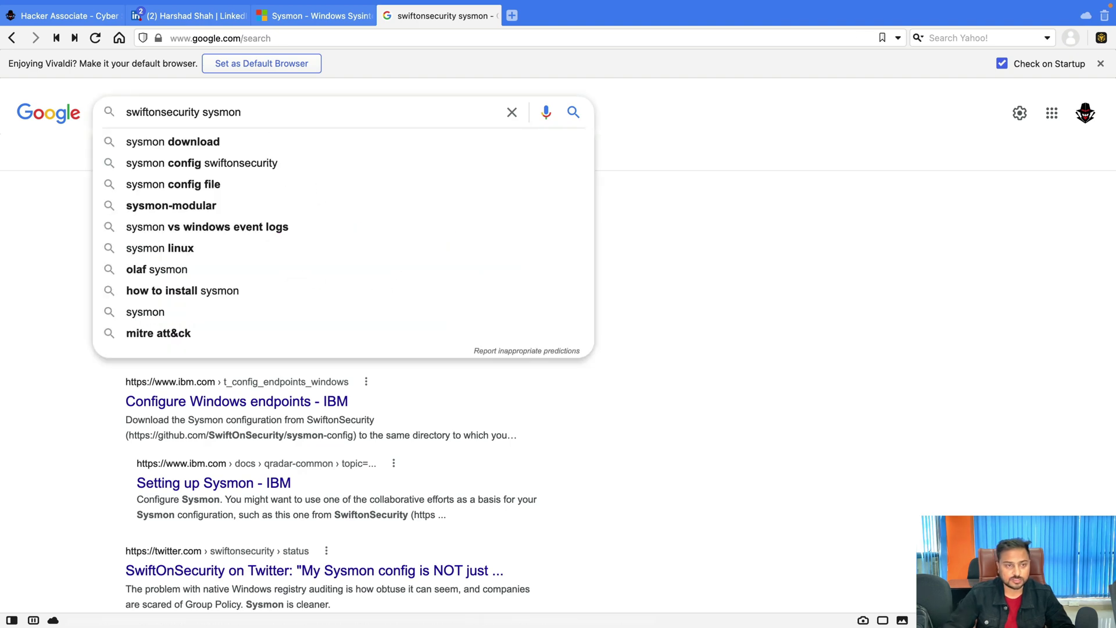
key("BackSpace")
key("BackSpace")
key("BackSpace")
key("BackSpace")
key("BackSpace")
key("BackSpace")
type("github")
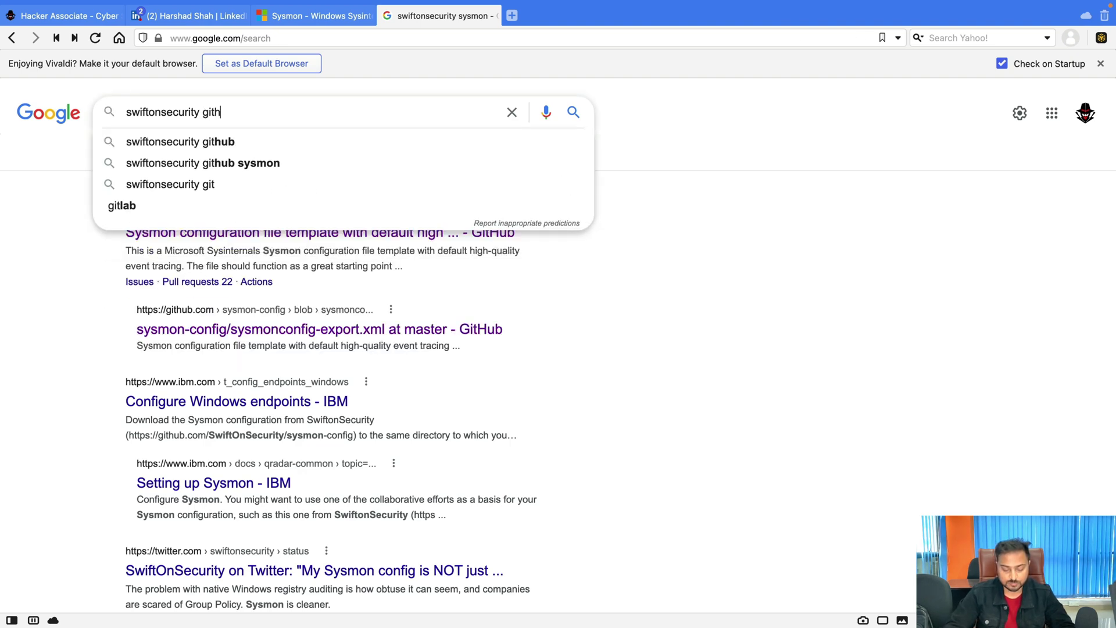
key("Return")
Open SwiftOnSecurity's sysmon-config repository and view sysmonconfig-export.xml.
left_click(214, 235)
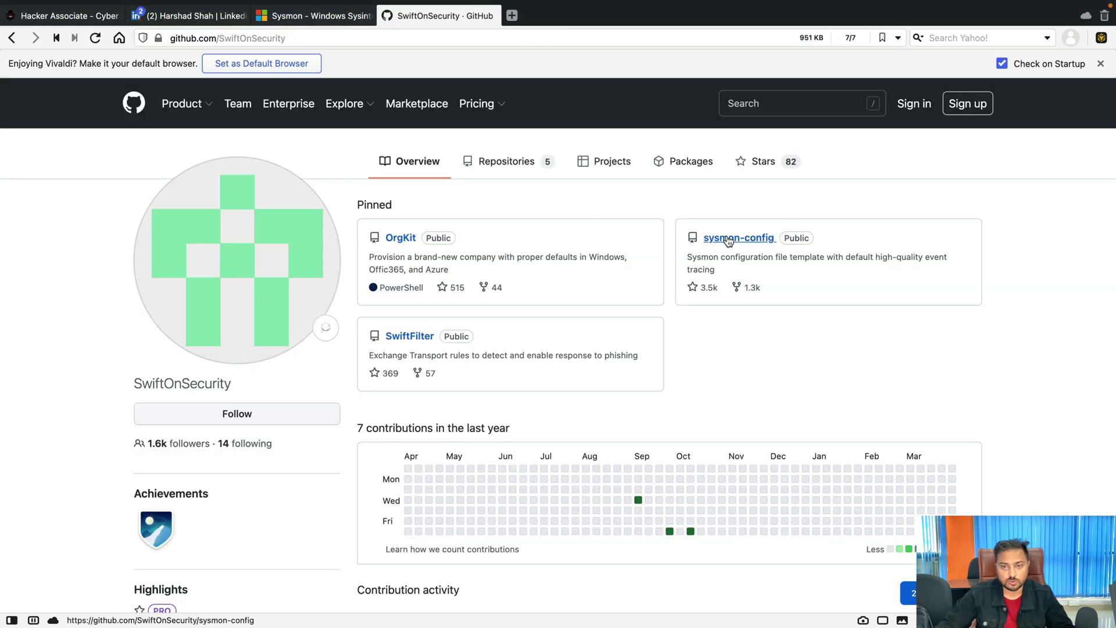
left_click(734, 242)
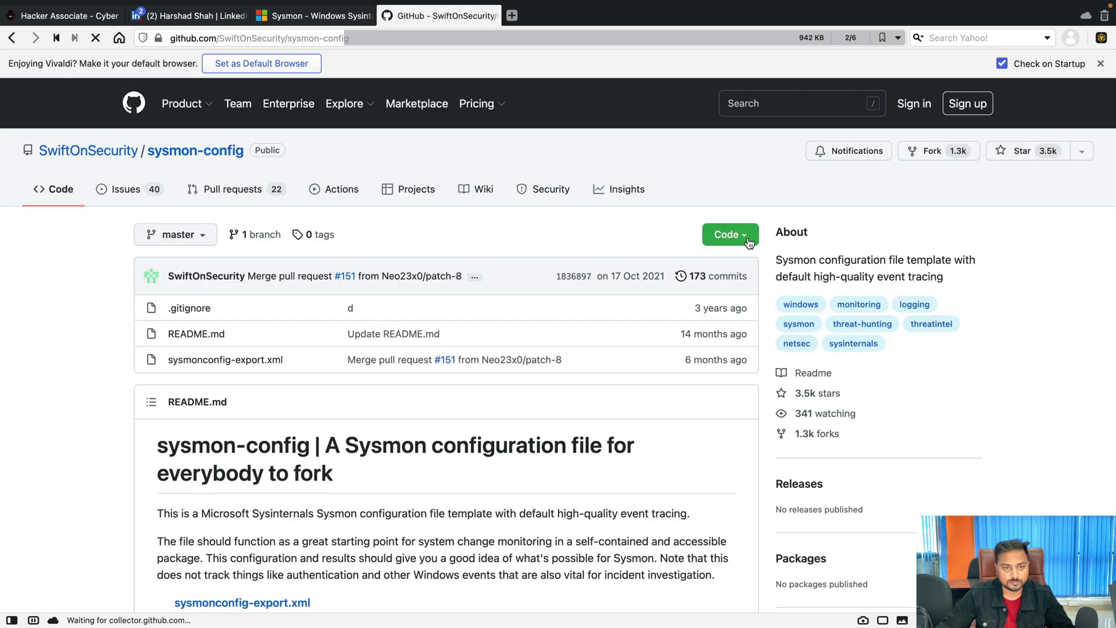
left_click(228, 361)
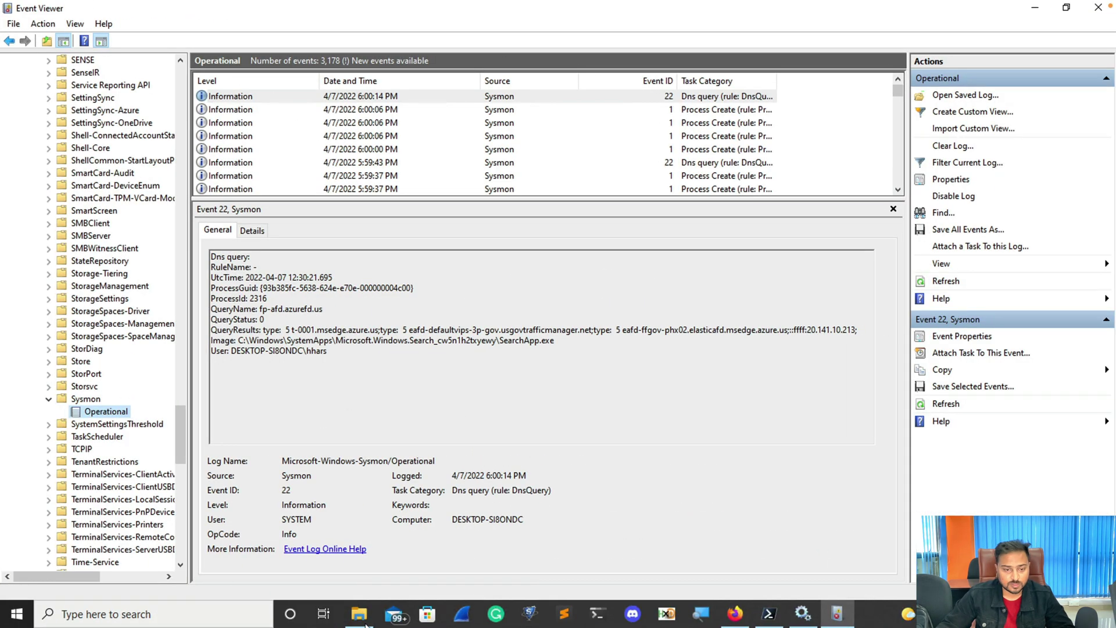
Confirm sysmonconfig-export.xml is in the Sysmon-COnfig-Script folder under Windows-Internals, then return to PowerShell.
left_click(360, 615)
double_click(180, 157)
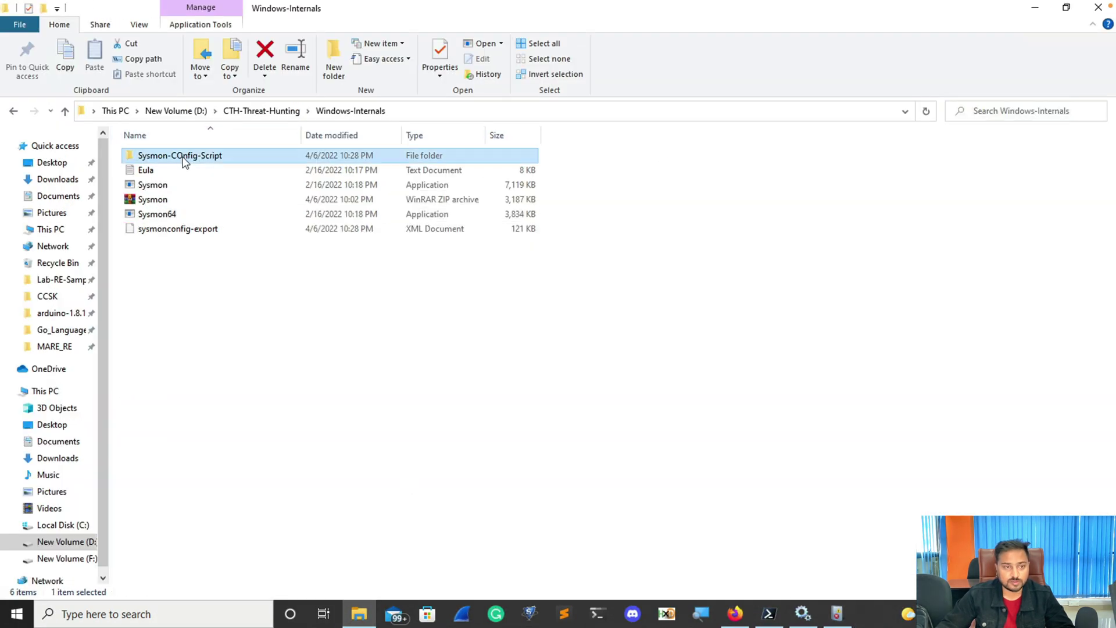
left_click(361, 111)
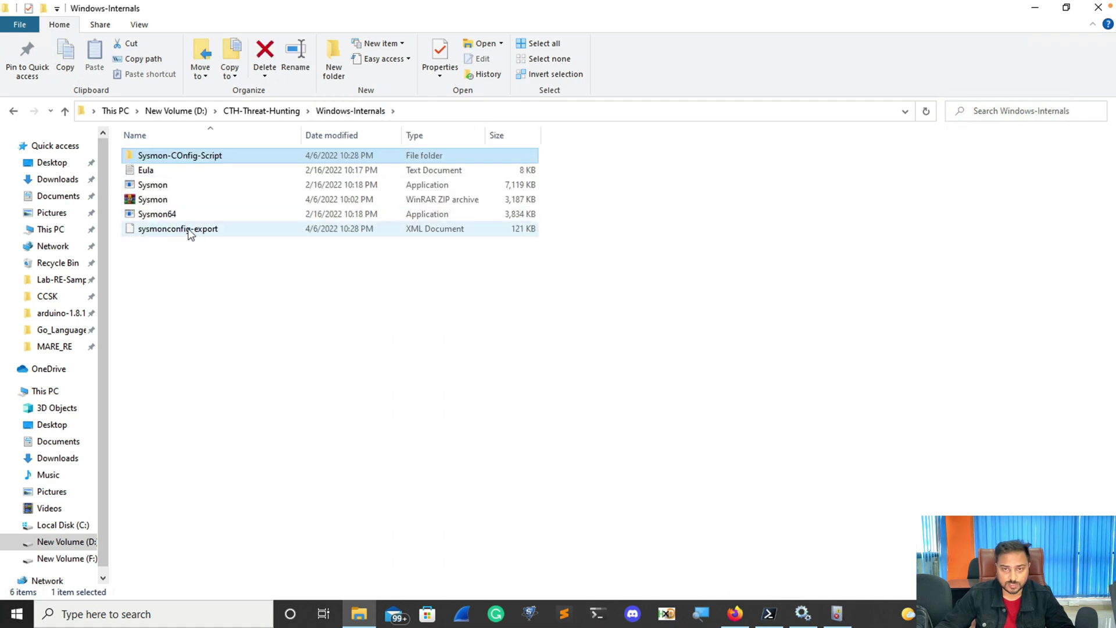
left_click(769, 614)
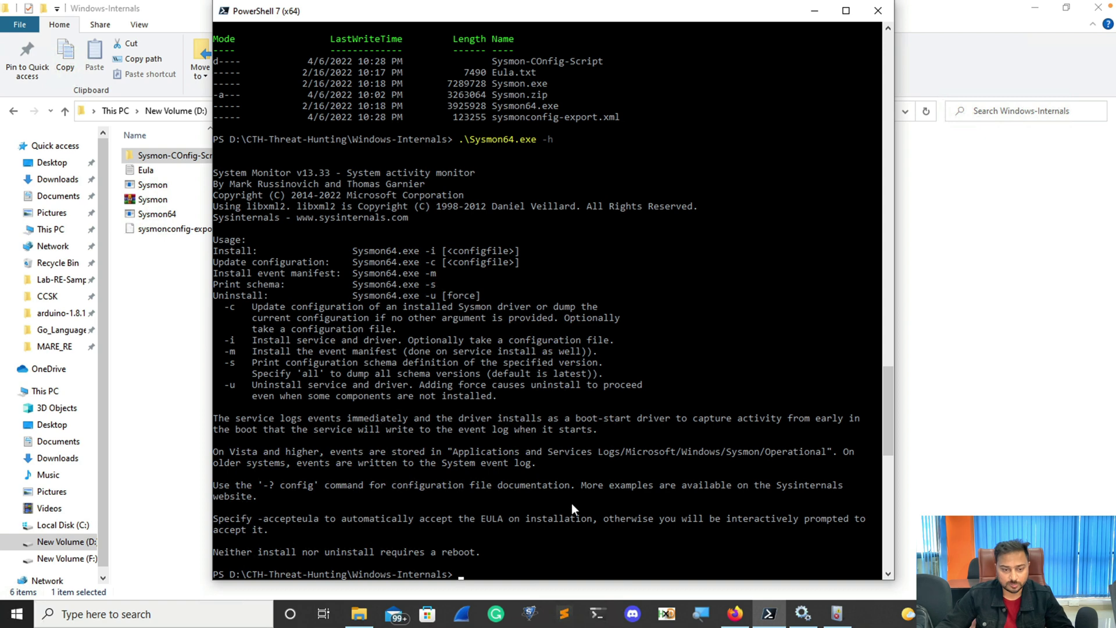
List Windows-Internals and prepare, unrun, .\Sysmon64.exe -c .\sysmonconfig-export.xml.
type("dir")
key("Return")
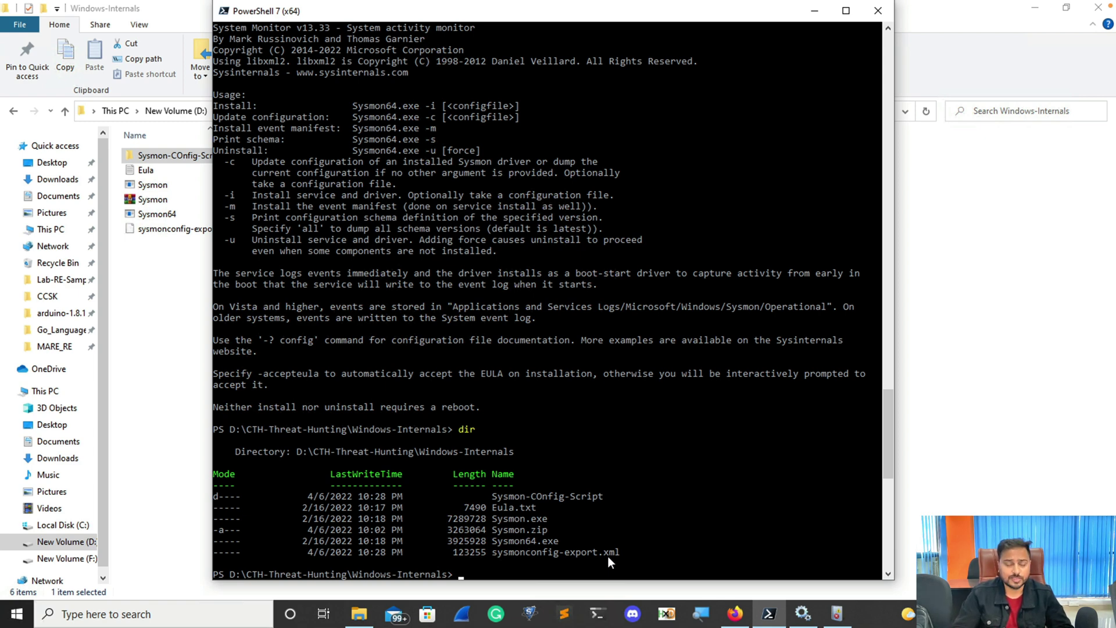
type("Sysmon")
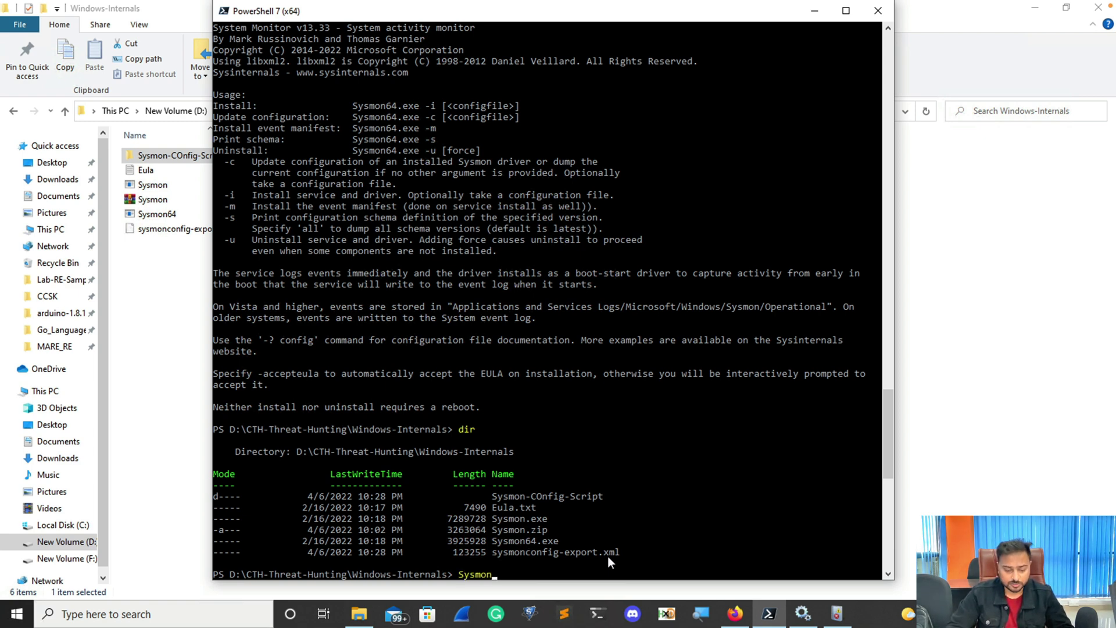
type("64")
key("Tab")
type("-")
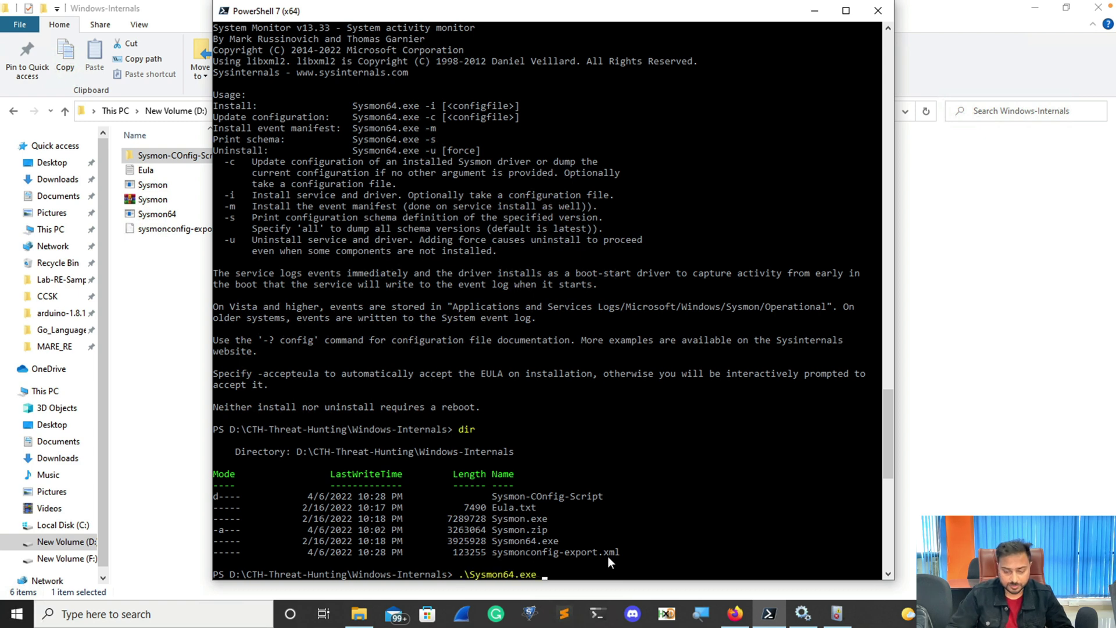
type("c ")
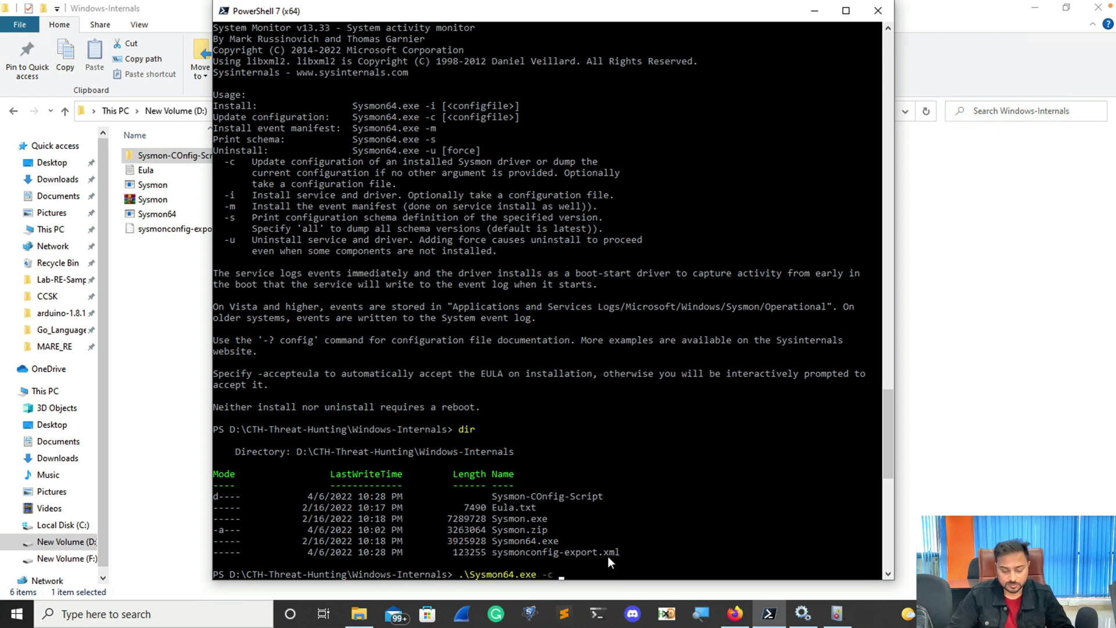
type(".\\S")
key("Tab")
key("BackSpace")
key("BackSpace")
key("BackSpace")
key("BackSpace")
key("BackSpace")
key("BackSpace")
key("BackSpace")
key("BackSpace")
key("BackSpace")
key("BackSpace")
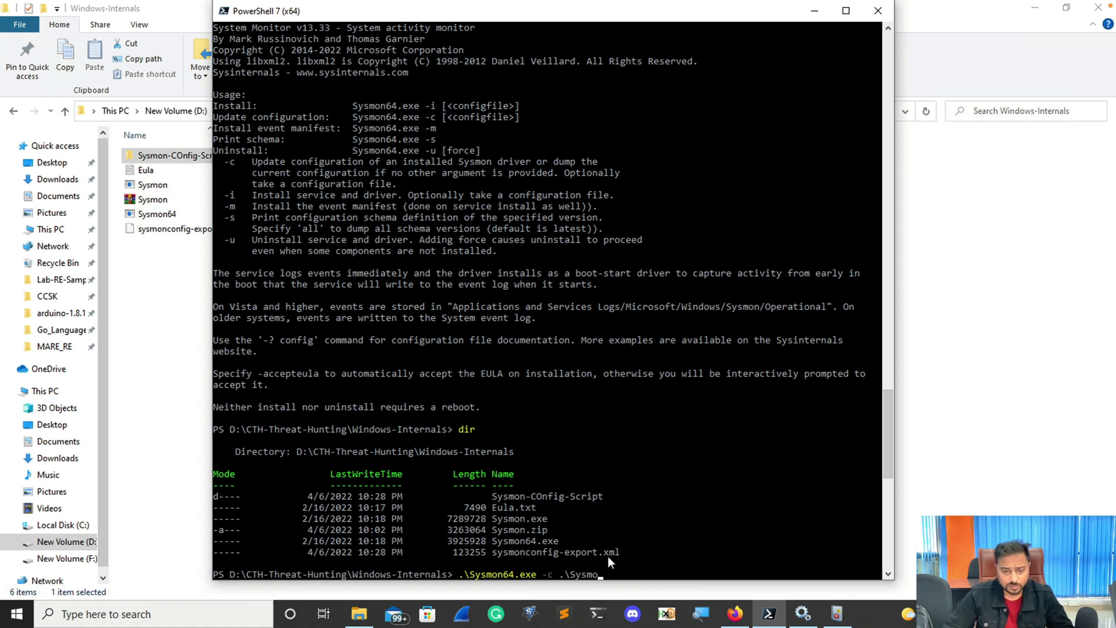
key("BackSpace")
key("BackSpace")
key("BackSpace")
type("sys")
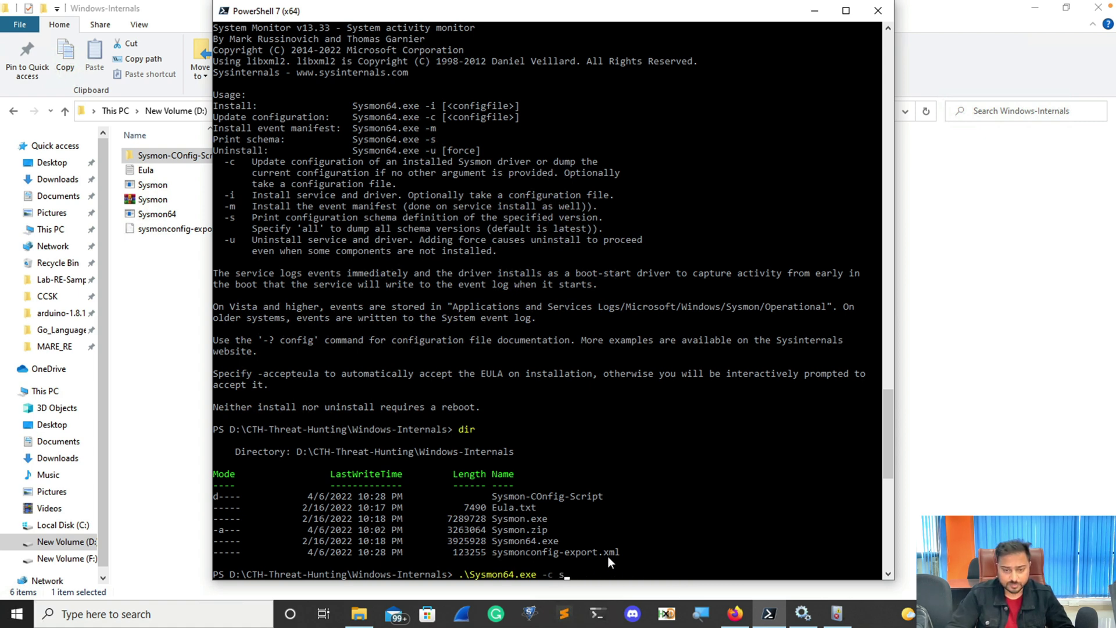
type("moncon")
key("Tab")
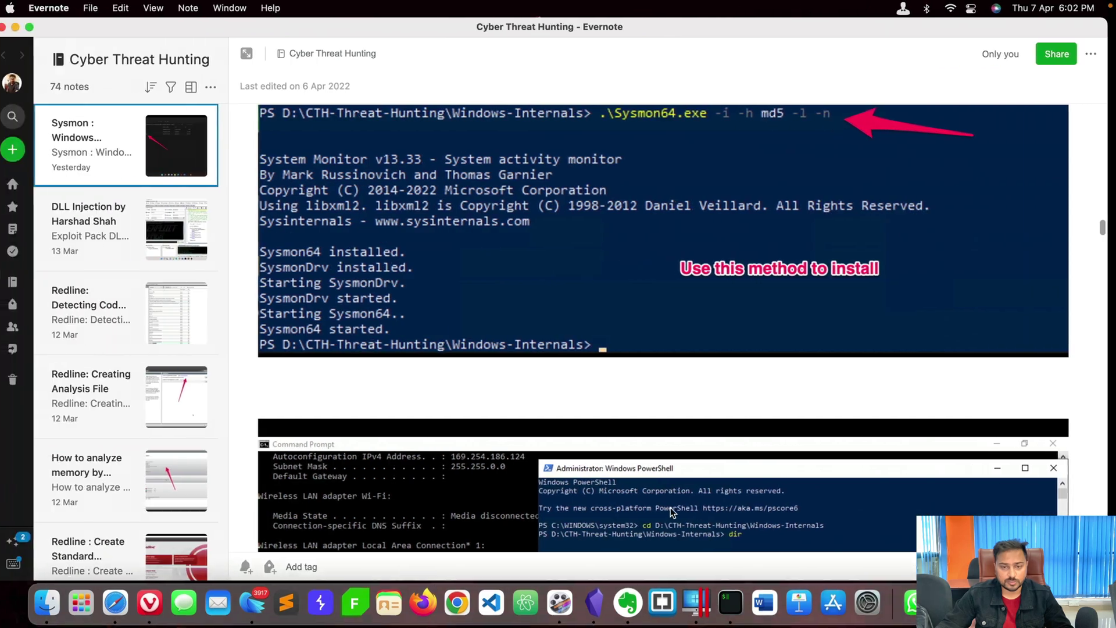
scroll(671, 508, "down", 15)
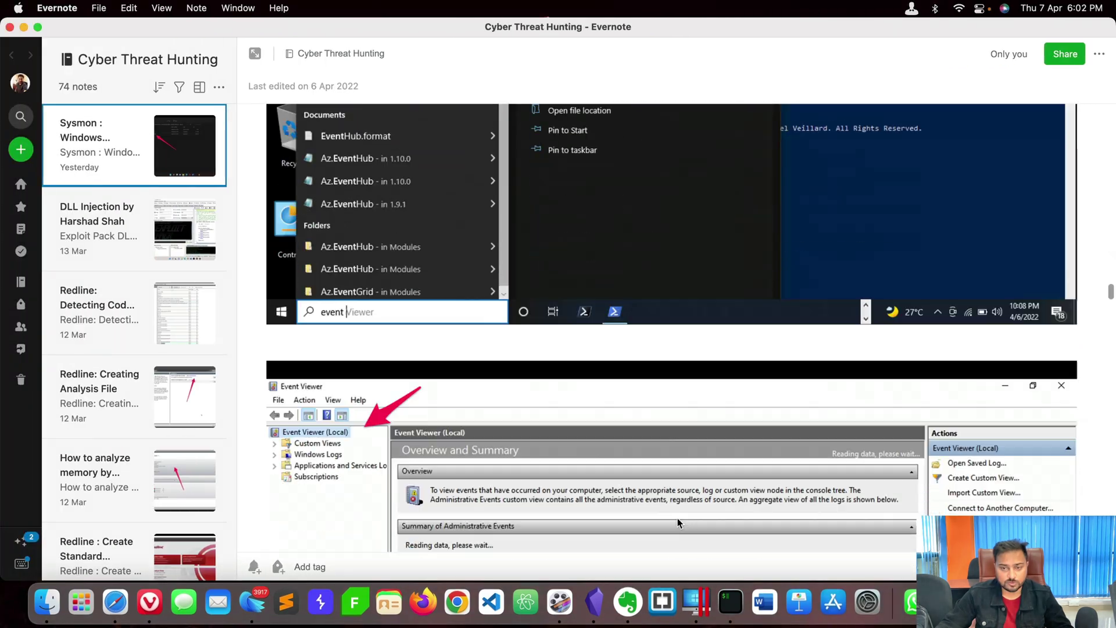
scroll(678, 522, "down", 20)
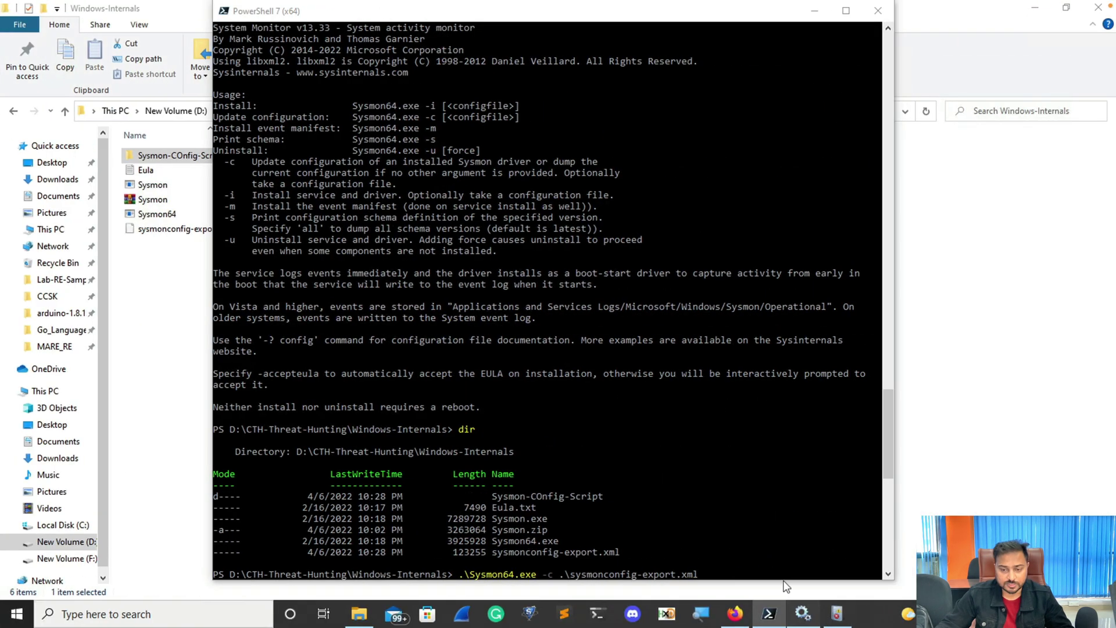
Check the Sysmon64 service's Restart option in Services, then switch to Event Viewer.
left_click(803, 614)
right_click(288, 453)
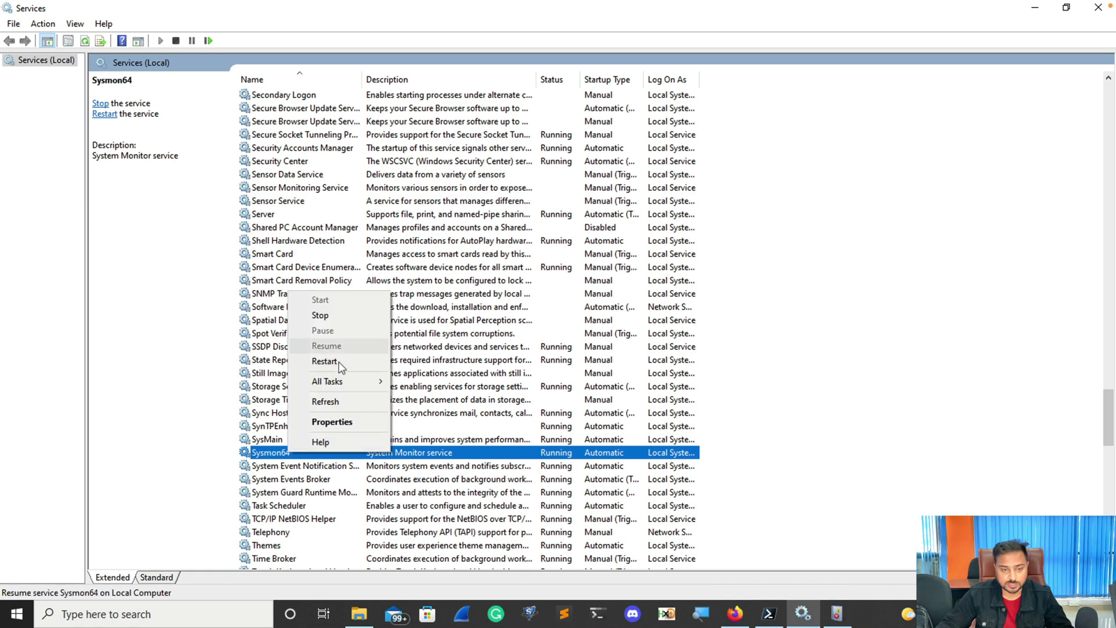
left_click(837, 614)
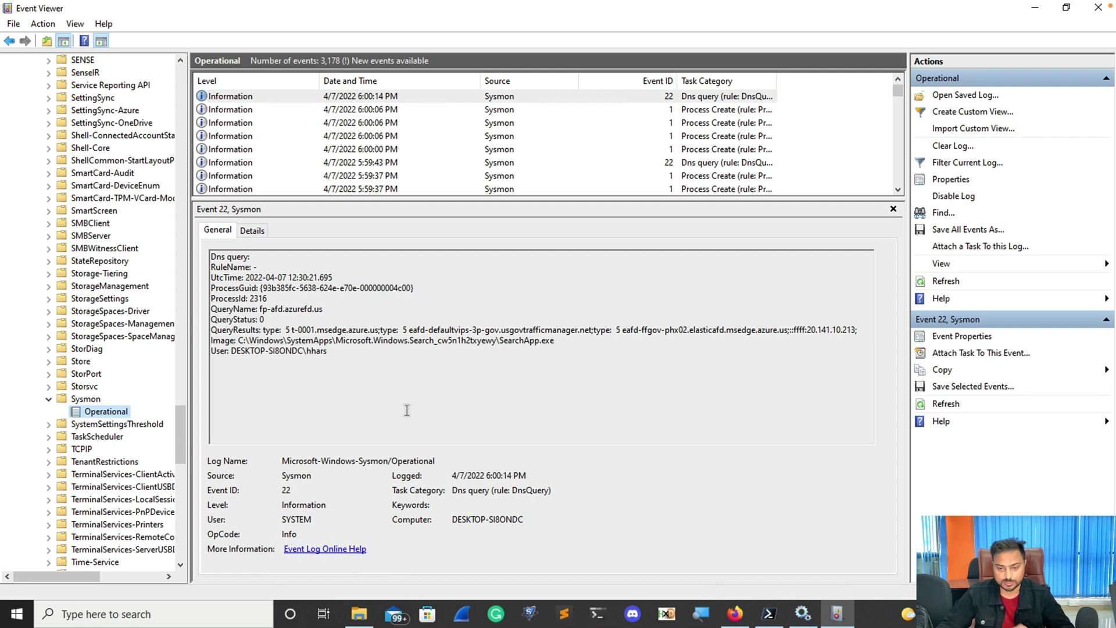
Clear the pending Sysmon command and ping 8.8.8.8.
left_click(769, 614)
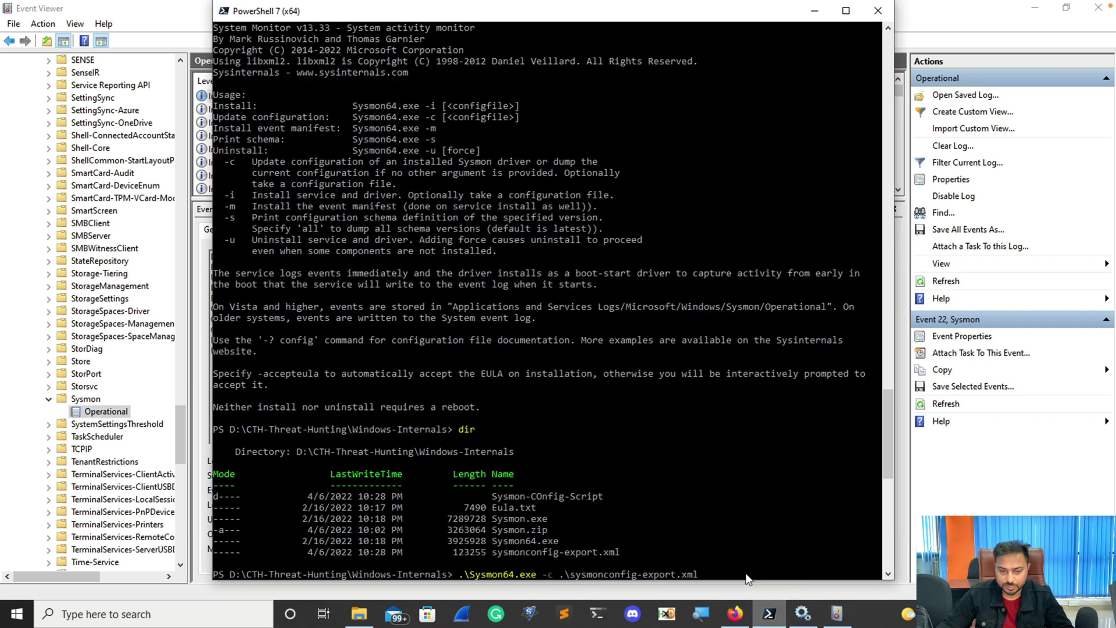
scroll(620, 515, "down", 4)
key("BackSpace")
key("BackSpace")
key("BackSpace")
key("BackSpace")
key("BackSpace")
key("BackSpace")
key("BackSpace")
key("BackSpace")
key("BackSpace")
key("BackSpace")
key("BackSpace")
key("BackSpace")
key("BackSpace")
key("BackSpace")
key("BackSpace")
key("BackSpace")
key("BackSpace")
key("BackSpace")
key("BackSpace")
key("BackSpace")
key("BackSpace")
key("BackSpace")
key("BackSpace")
key("BackSpace")
key("BackSpace")
key("BackSpace")
key("BackSpace")
key("BackSpace")
key("BackSpace")
key("BackSpace")
key("BackSpace")
key("BackSpace")
key("BackSpace")
key("BackSpace")
key("BackSpace")
key("BackSpace")
key("BackSpace")
key("BackSpace")
key("BackSpace")
type("ping 8.8.8.8")
key("Return")
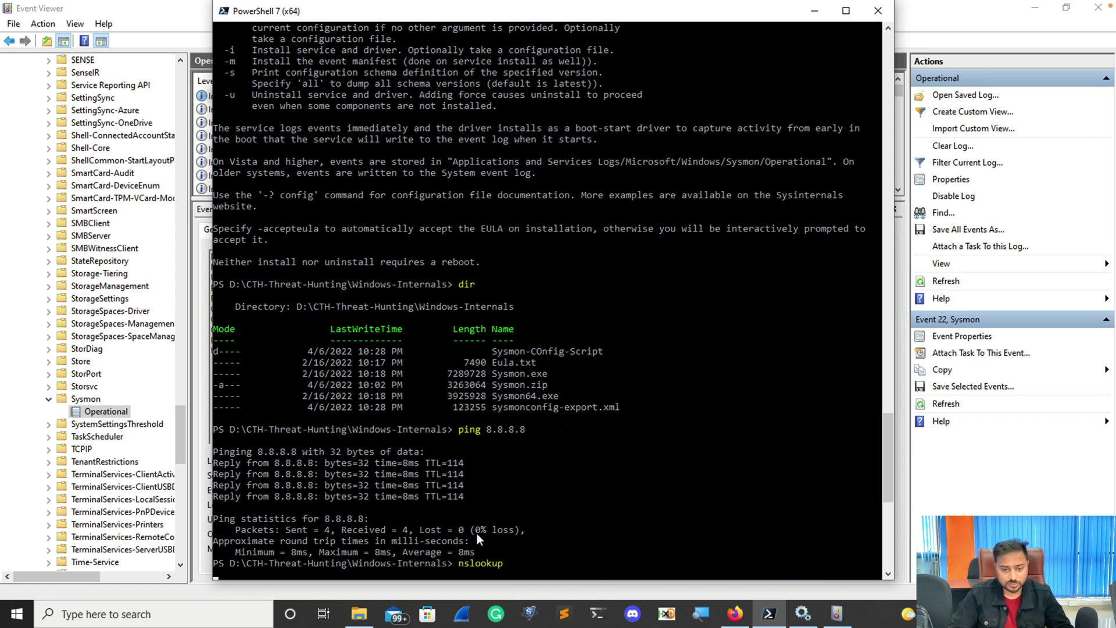
Look up hackerassociate.com and google.com in nslookup.
type("ha")
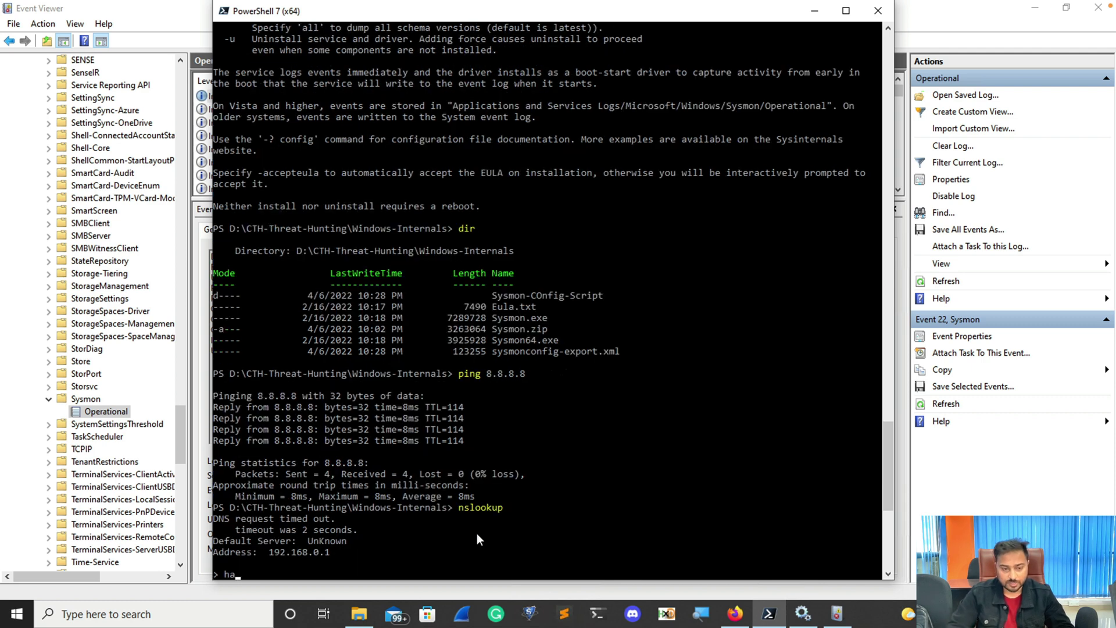
type("ckerassociate.com")
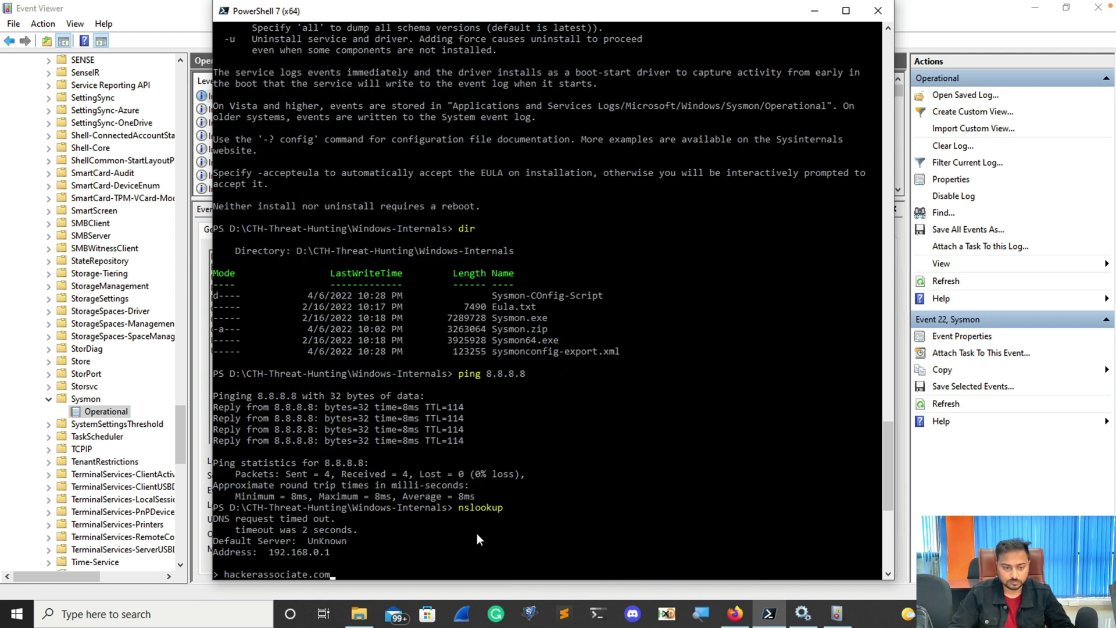
key("Return")
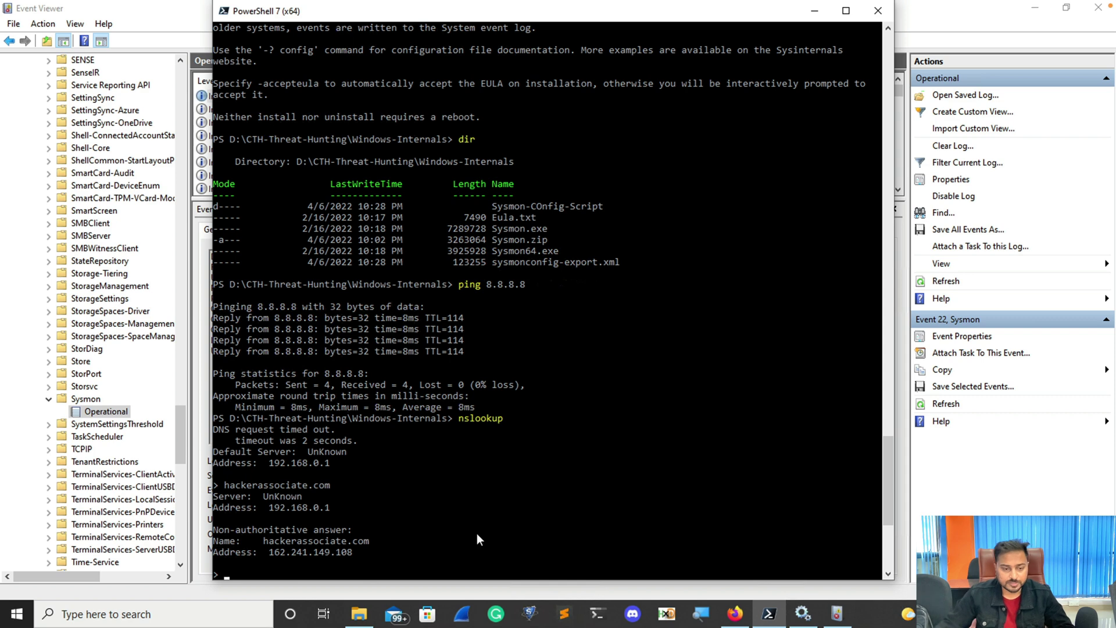
type("google.com")
key("Return")
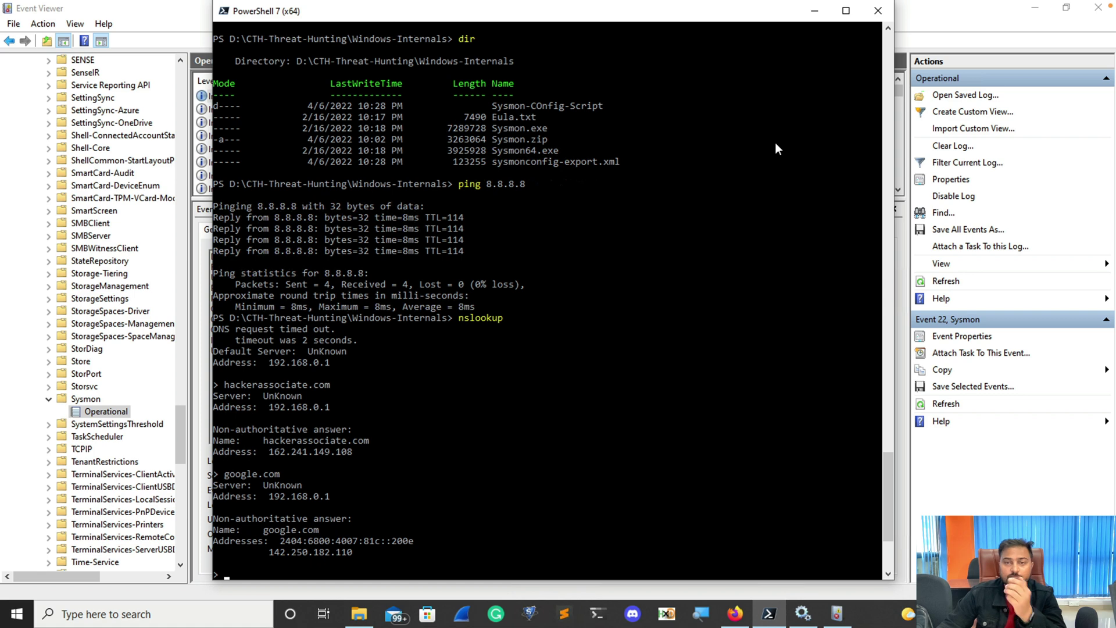
Minimize PowerShell and reload the Sysmon Operational log.
left_click(814, 11)
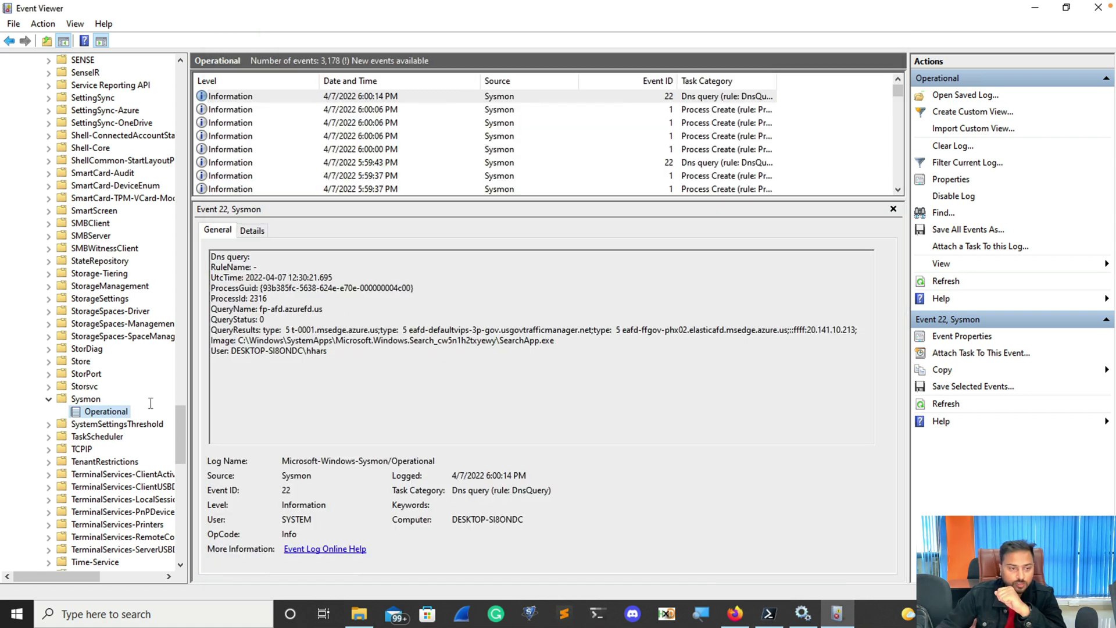
left_click(69, 397)
left_click(93, 413)
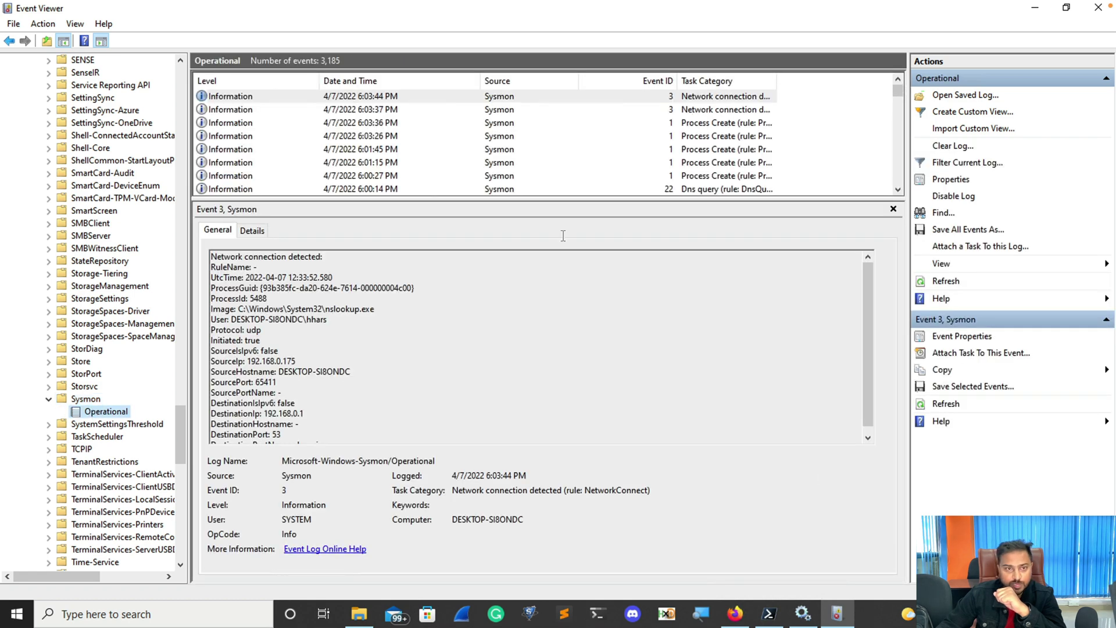
Inspect the 6:03:26 PM Process Create event for PING.EXE 8.8.8.8 in its properties.
left_click(371, 137)
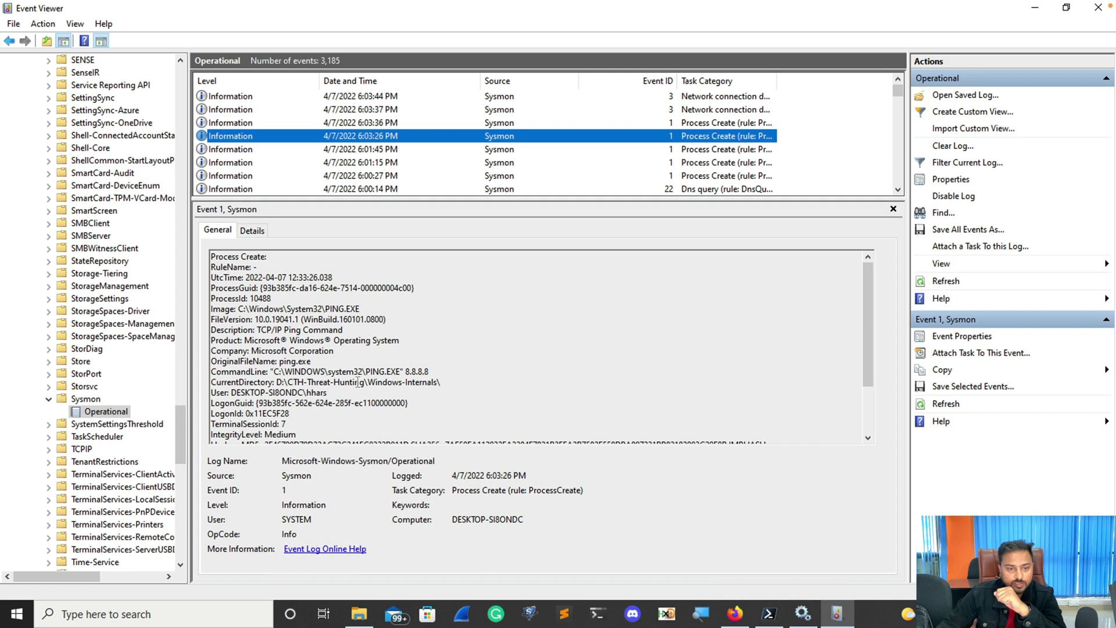
left_click_drag(430, 372, 366, 369)
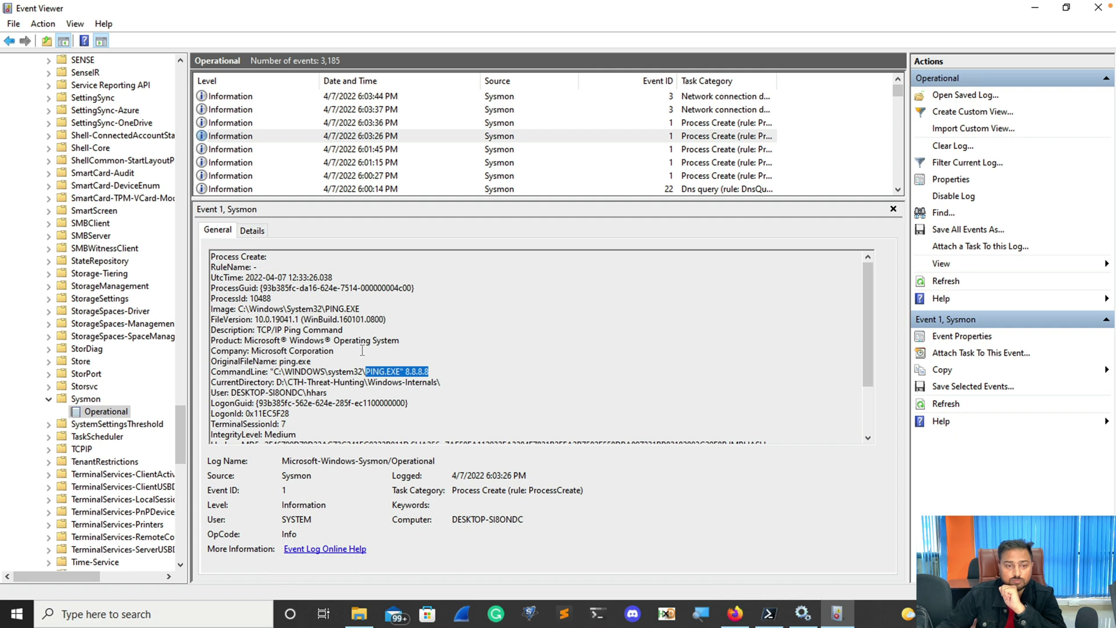
double_click(367, 140)
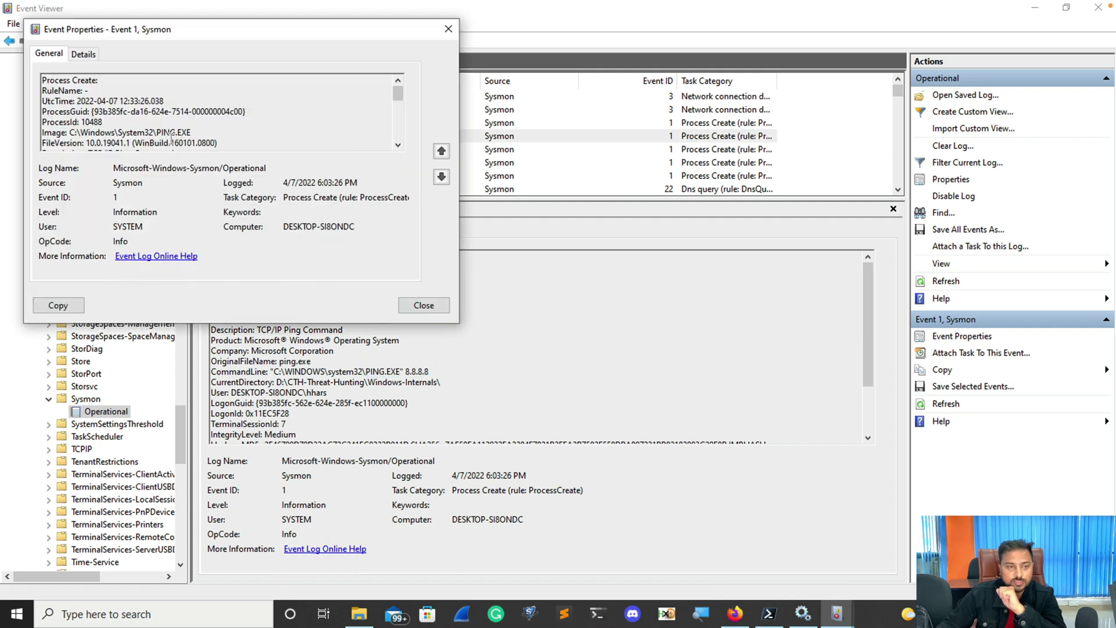
double_click(158, 129)
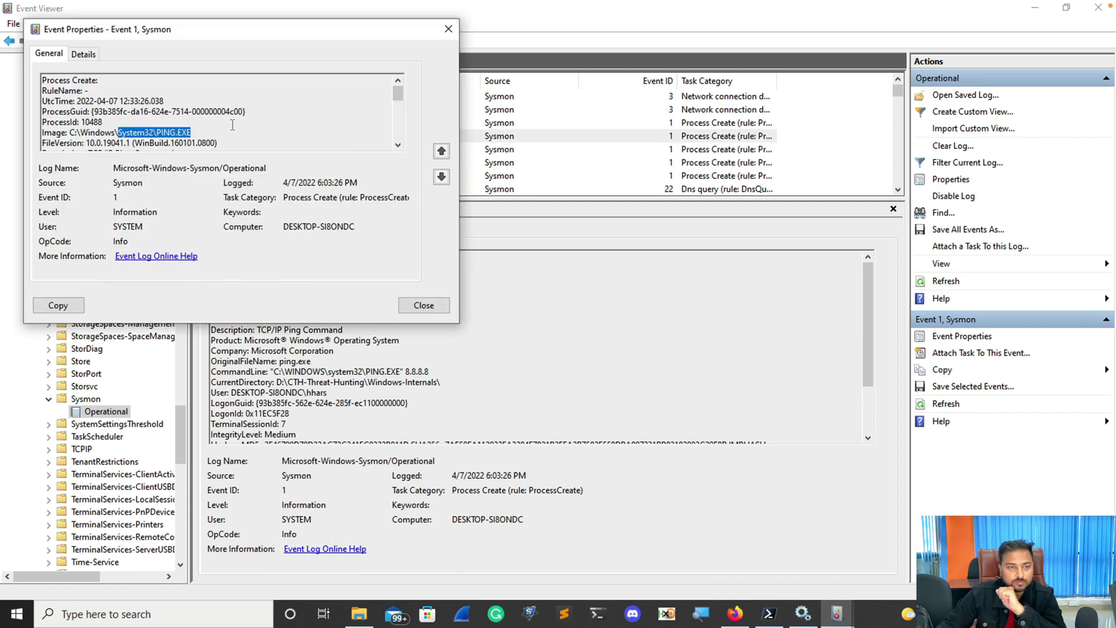
left_click_drag(396, 97, 398, 119)
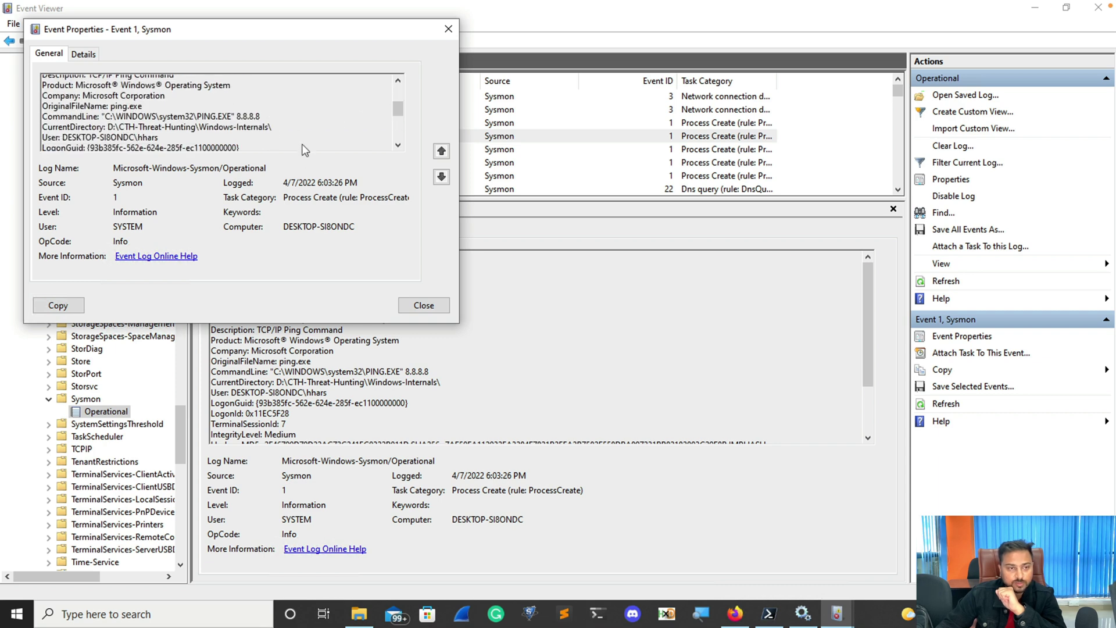
left_click(448, 30)
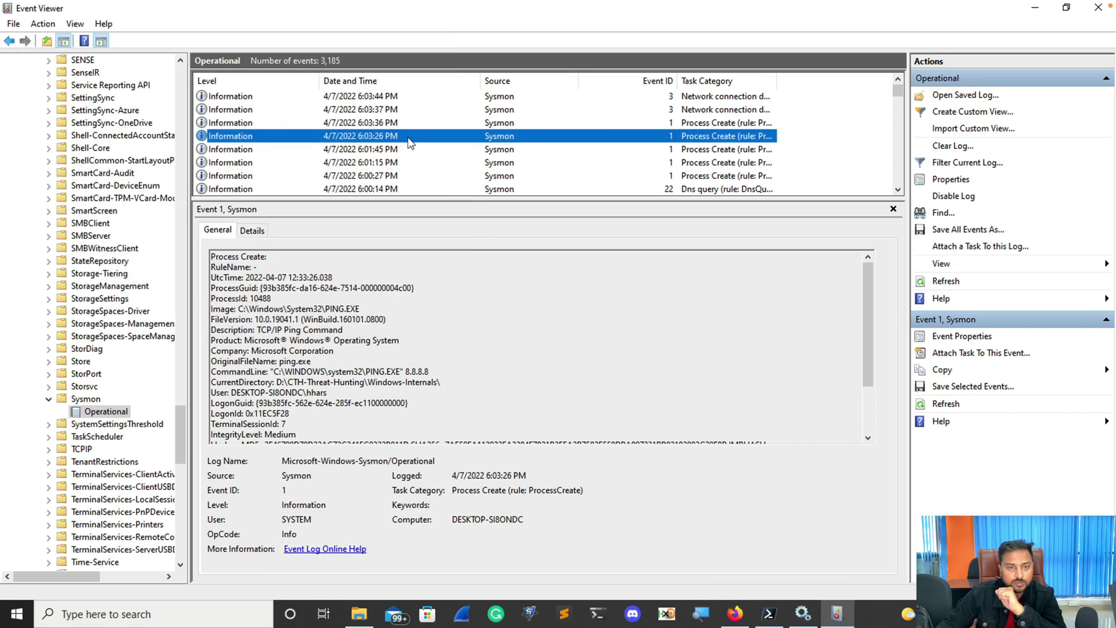
Review the nslookup.exe process event and its 6:03:37 and 6:03:44 PM network connection events.
left_click(388, 124)
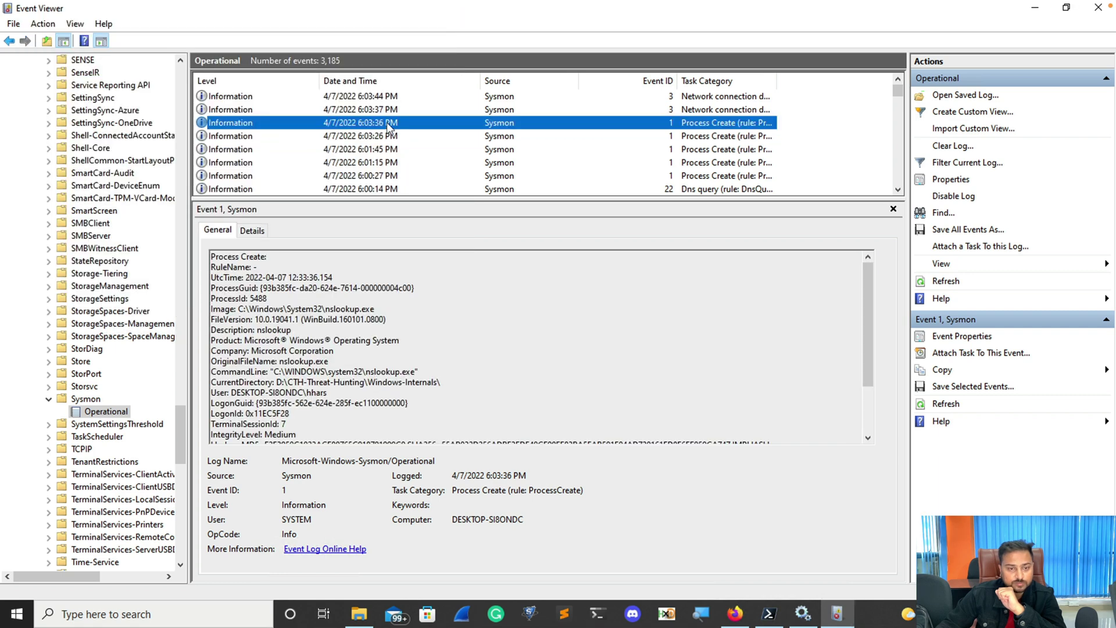
left_click_drag(417, 372, 291, 372)
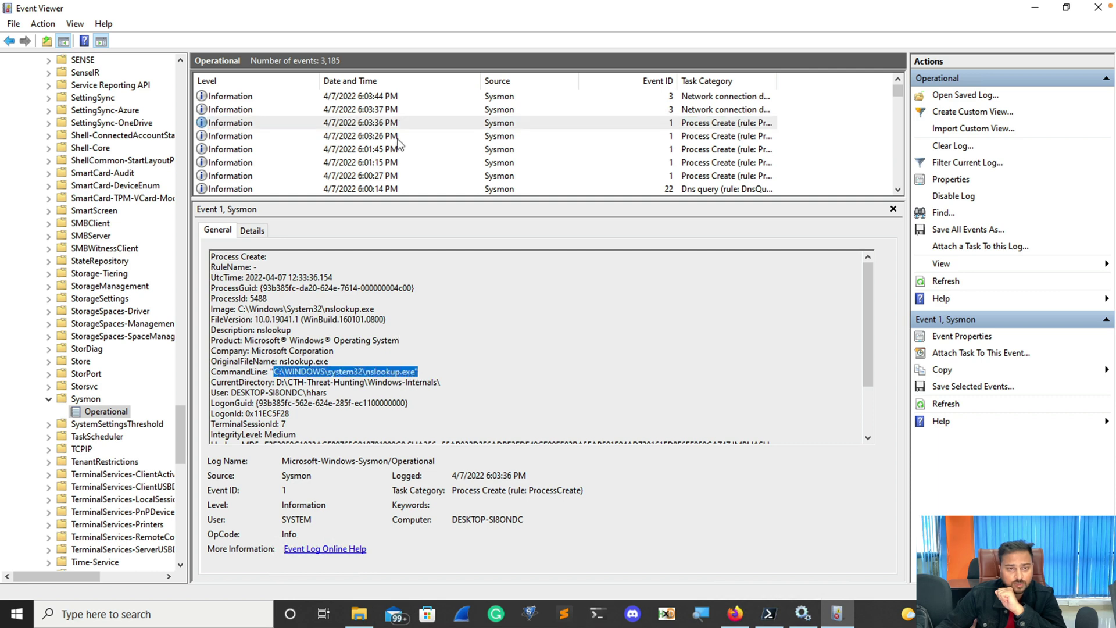
left_click(392, 110)
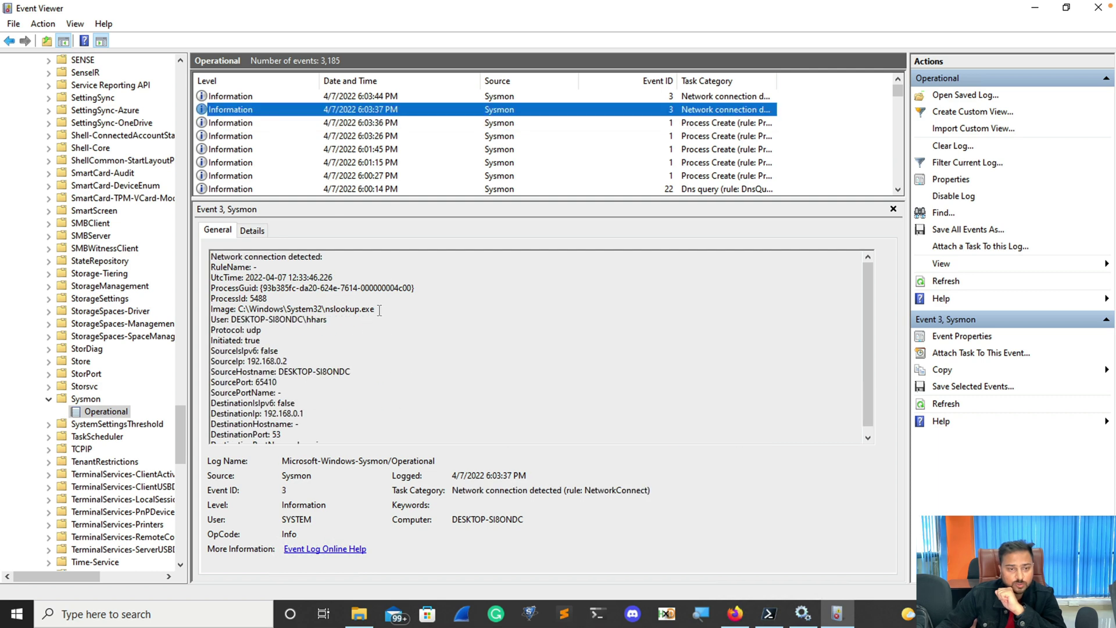
left_click_drag(375, 309, 325, 308)
scroll(375, 358, "down", 1)
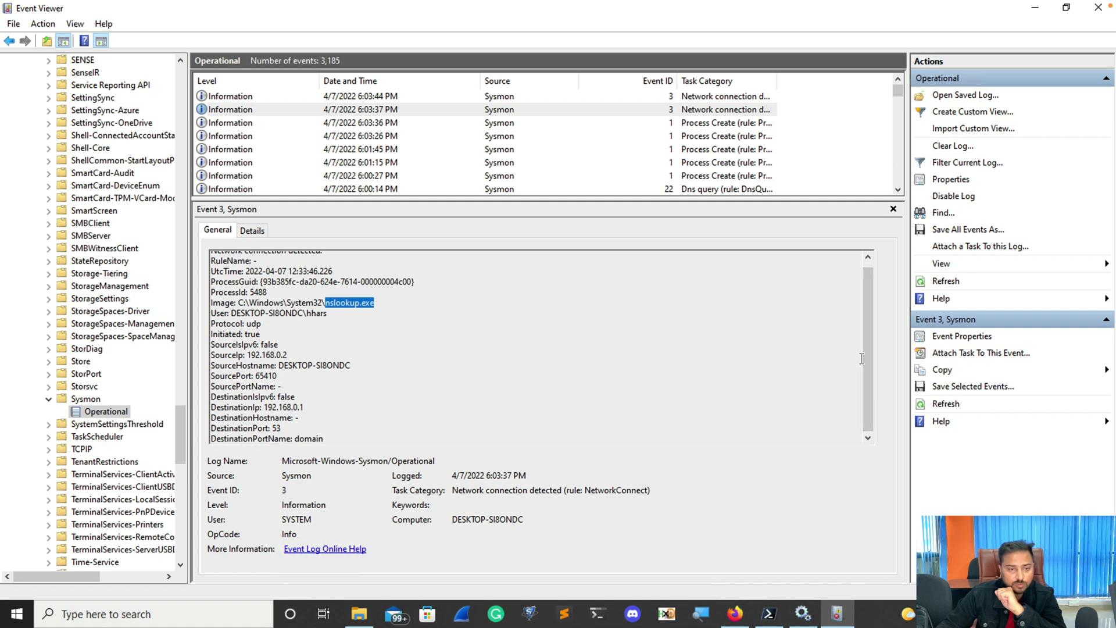
scroll(864, 313, "up", 1)
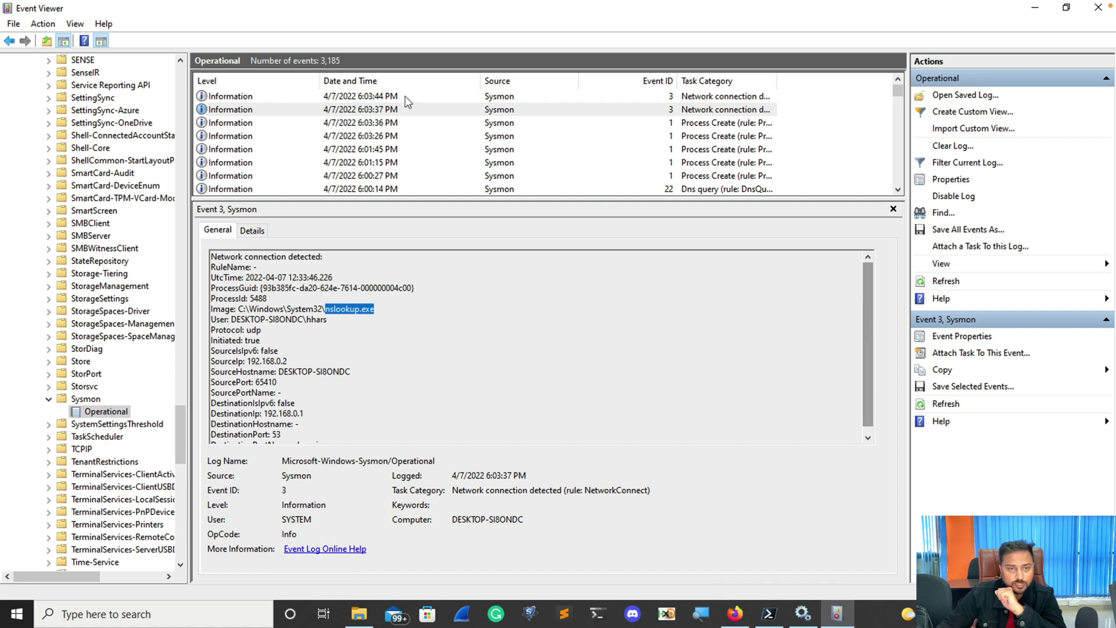
left_click(405, 97)
left_click_drag(867, 308, 862, 320)
left_click(861, 320)
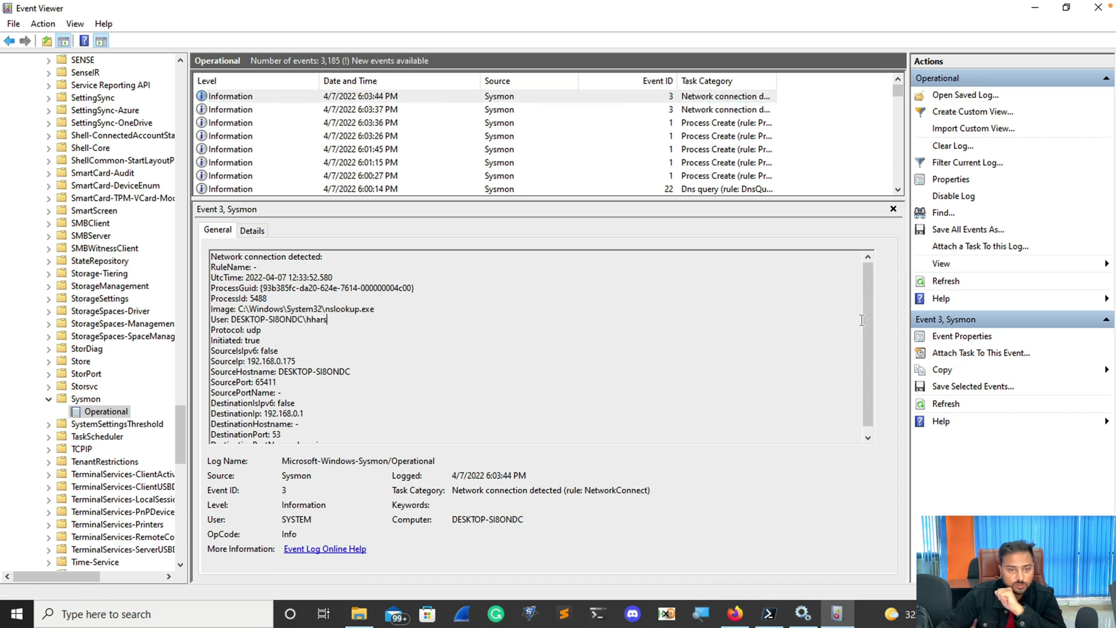
scroll(867, 336, "down", 1)
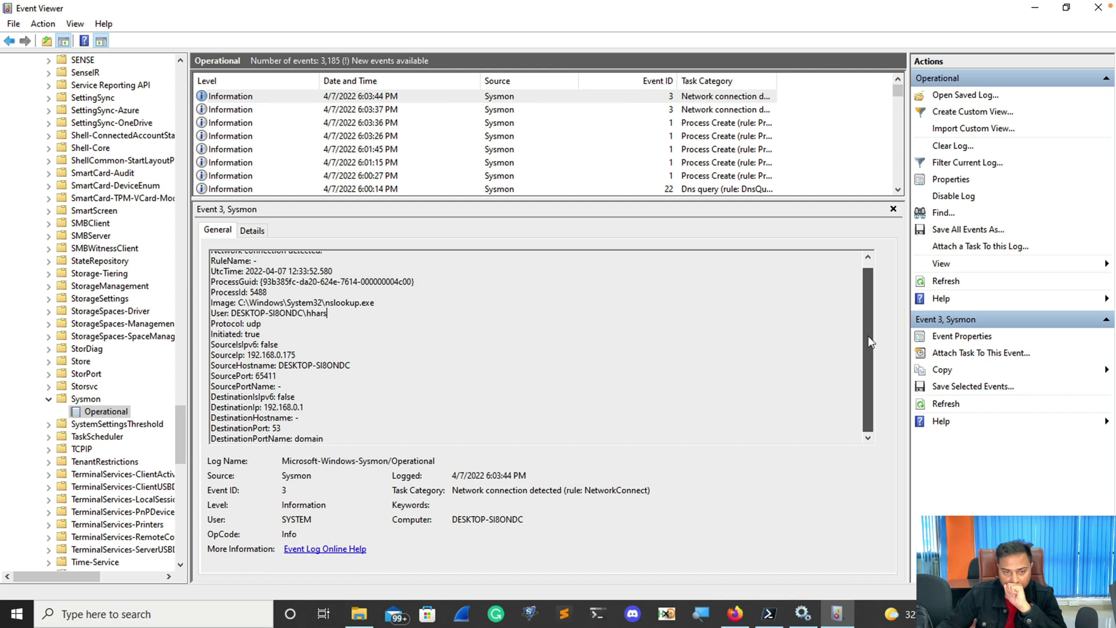
Review the 6:01:45 PM dllhost.exe and 6:00:27 PM FileCoAuth.exe process events.
left_click(376, 149)
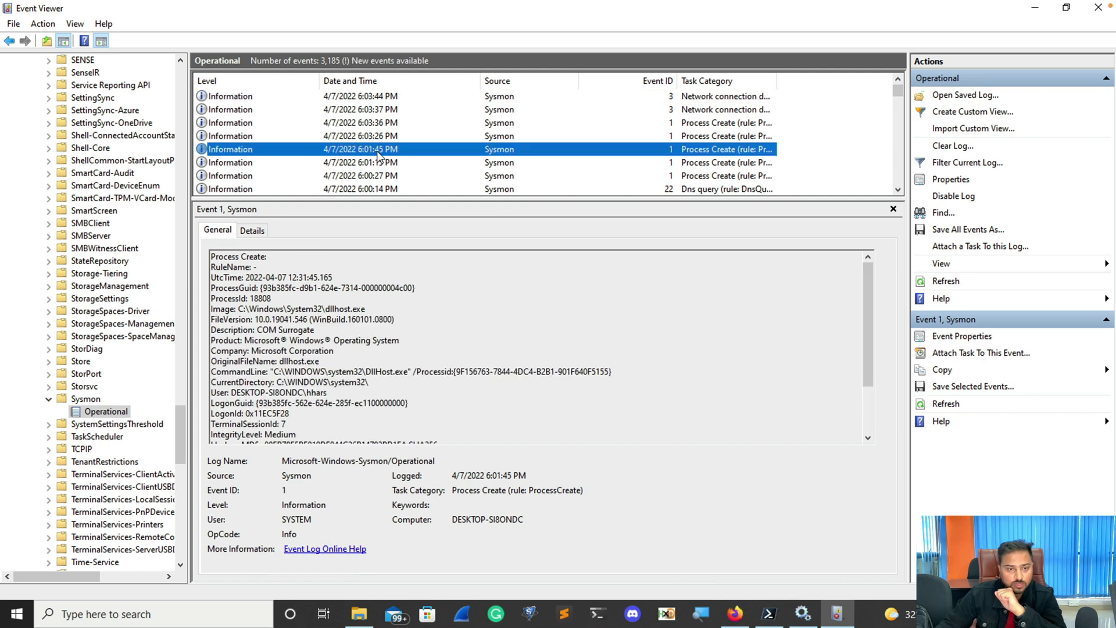
left_click_drag(338, 393, 211, 309)
left_click_drag(870, 315, 874, 363)
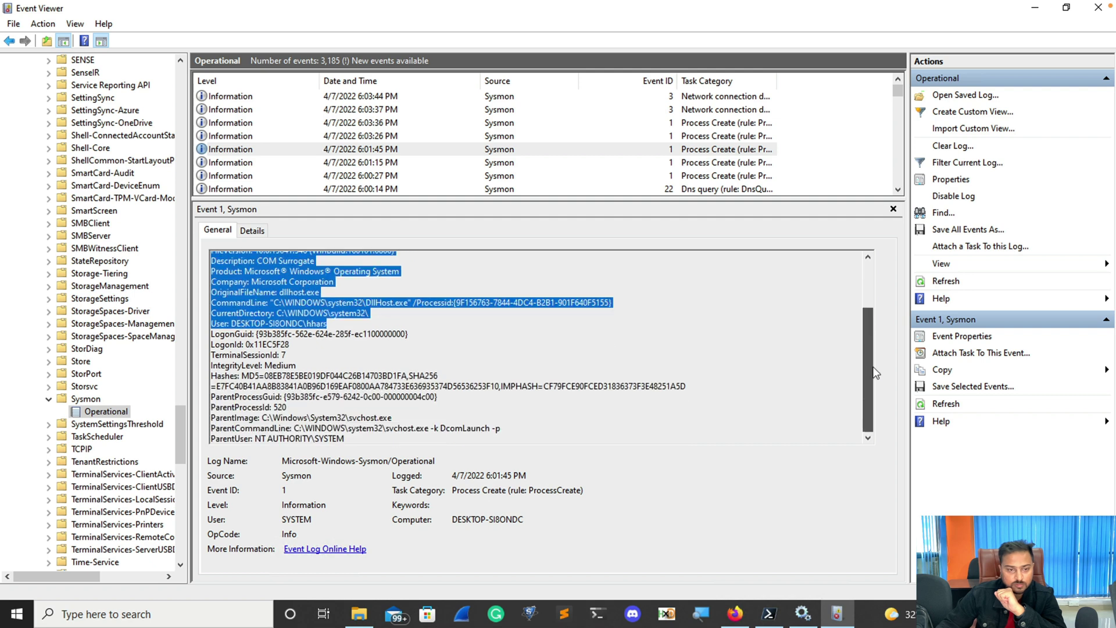
scroll(876, 382, "up", 2)
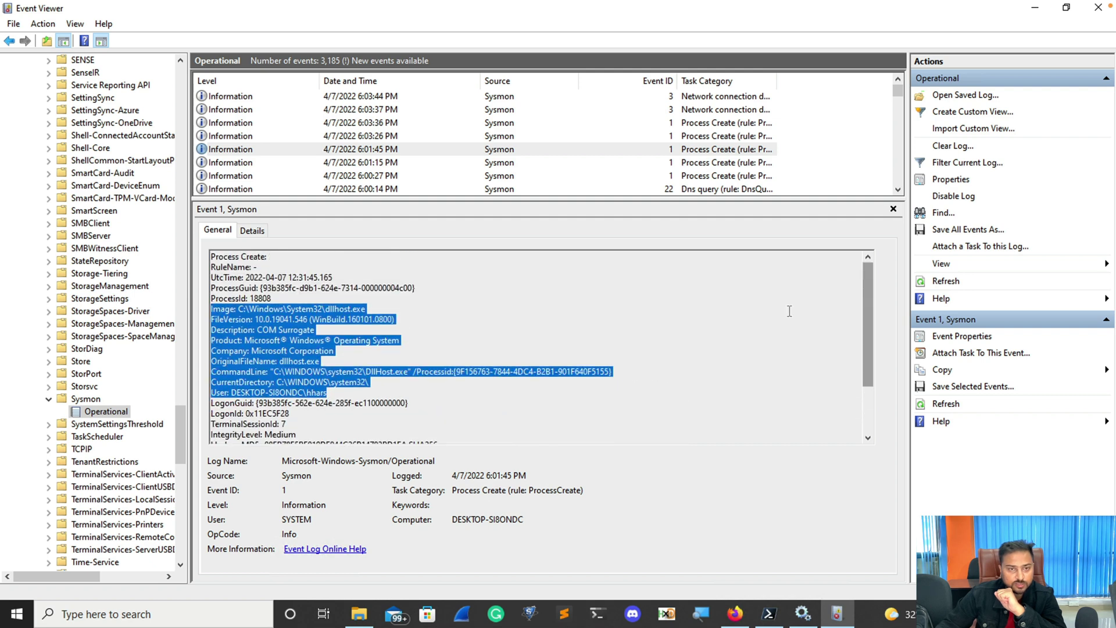
left_click(348, 151)
left_click(356, 175)
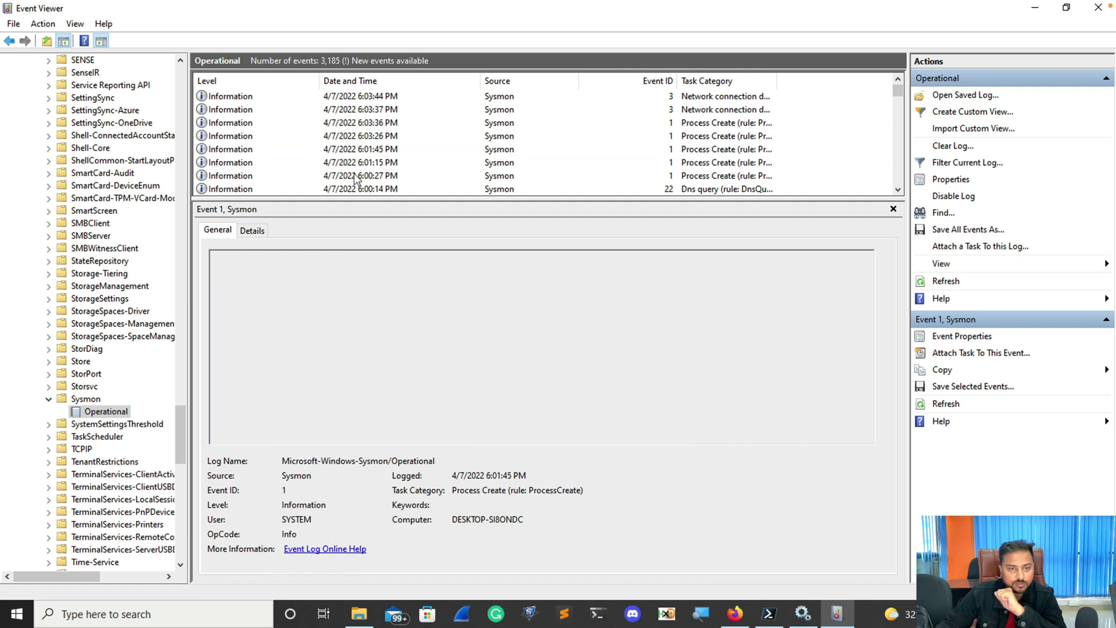
left_click(370, 96)
Reload the Sysmon Operational log and inspect the new 6:04:42 PM process event.
left_click(86, 399)
left_click(96, 411)
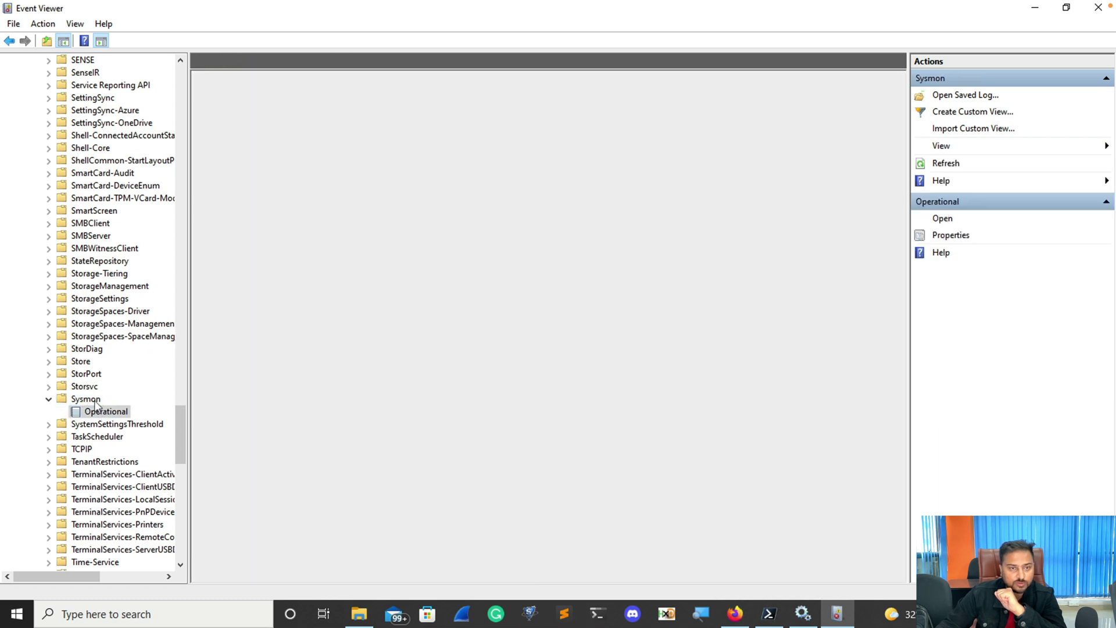
left_click(375, 110)
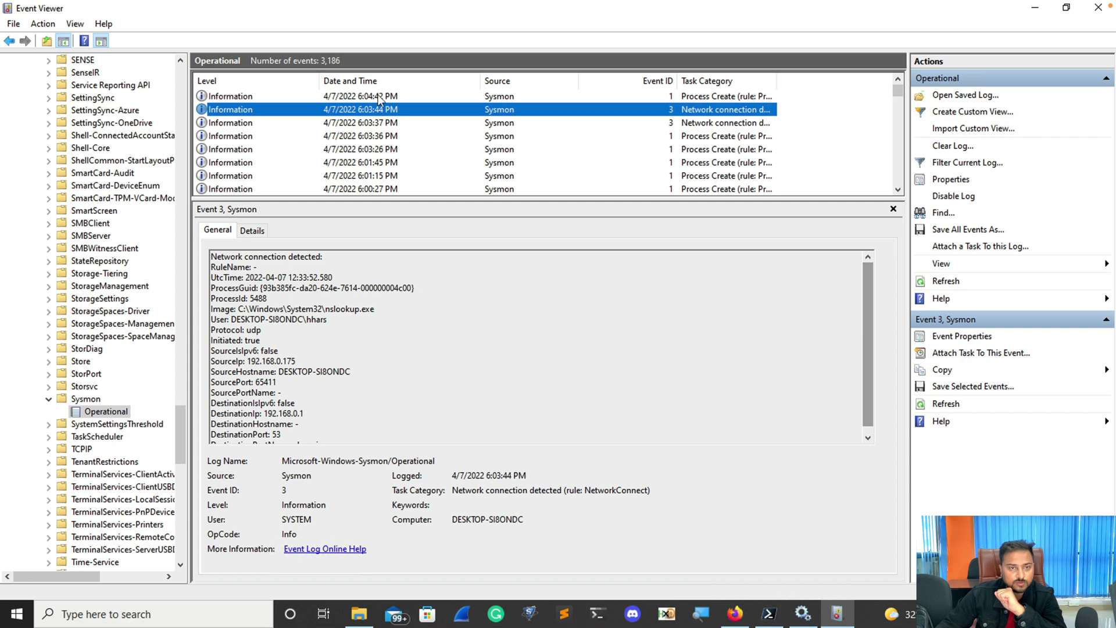
left_click(379, 96)
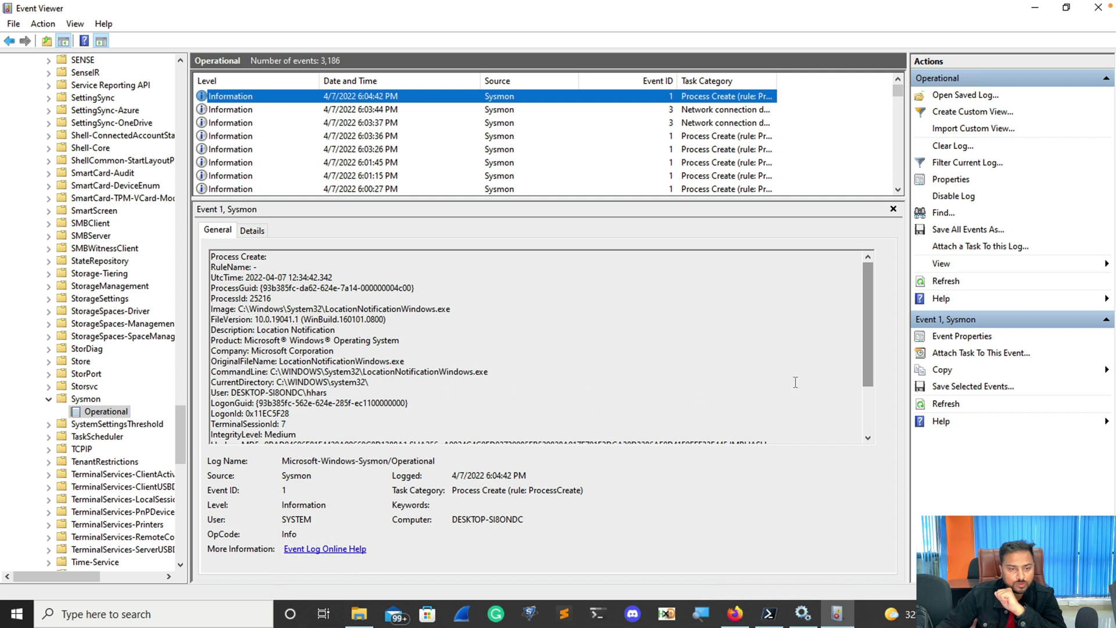
left_click_drag(867, 327, 856, 280)
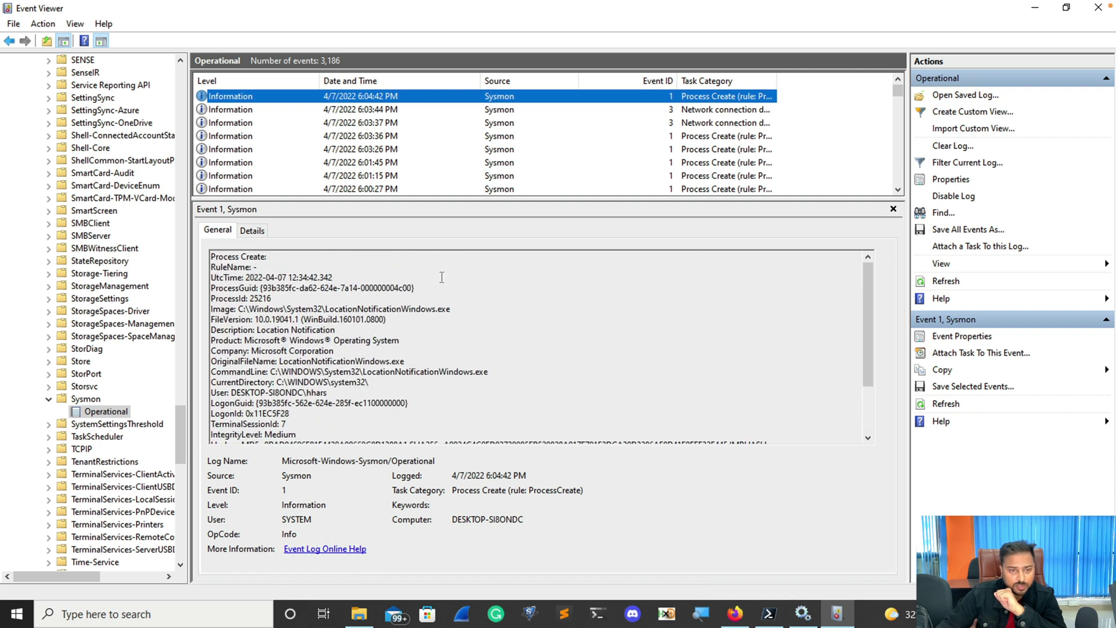
left_click_drag(410, 363, 251, 351)
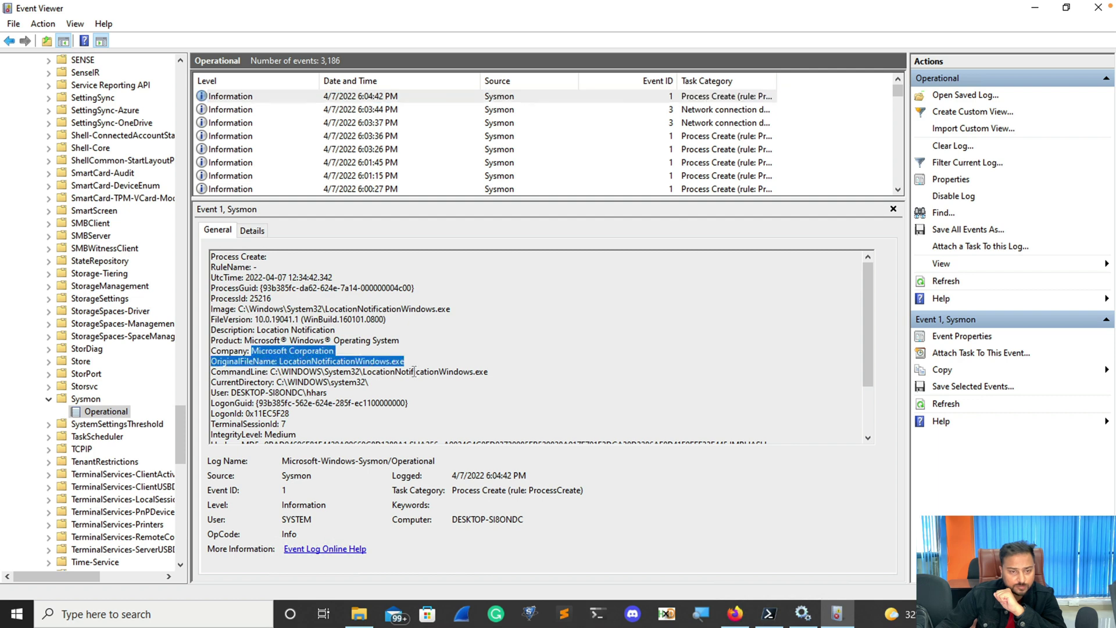
left_click_drag(249, 309, 436, 309)
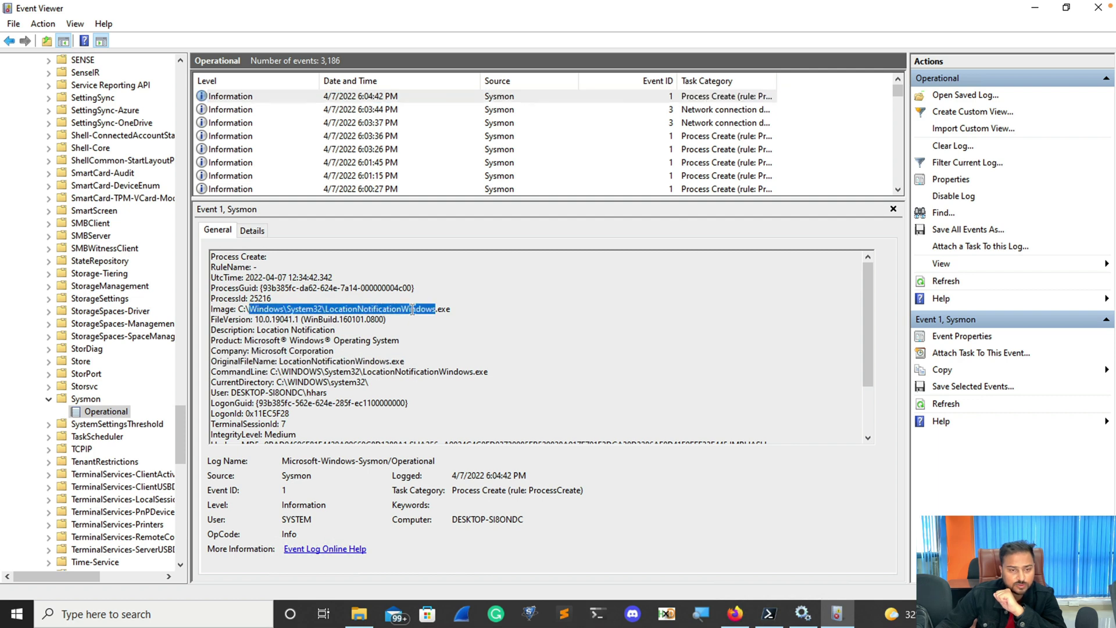
Recheck the 6:03:44 PM network and 6:03:36 PM nslookup events, then focus PowerShell.
left_click(364, 110)
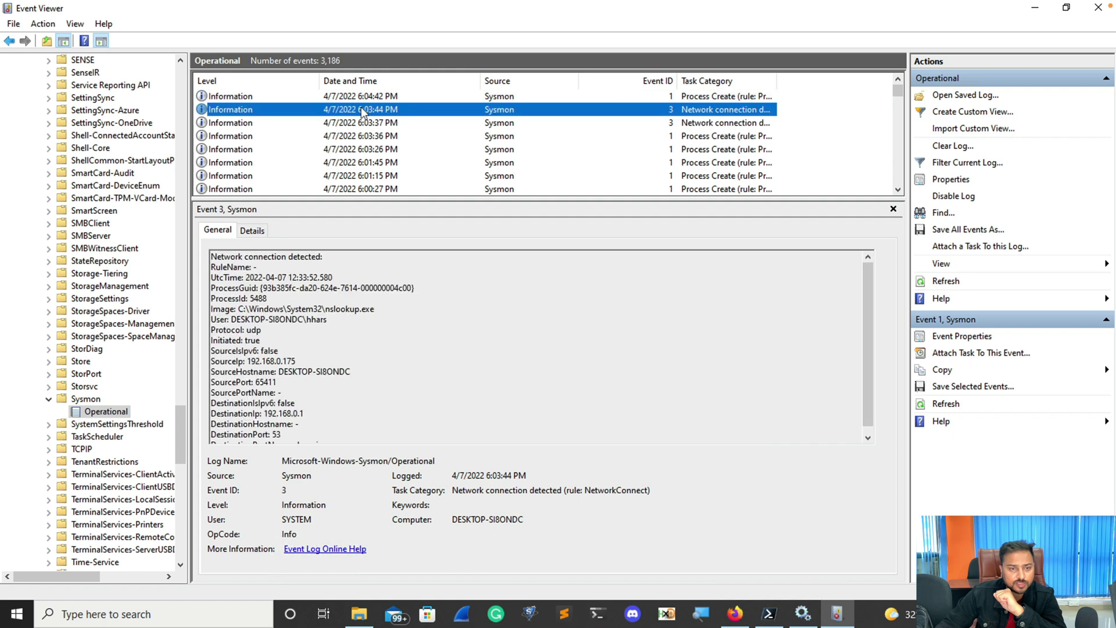
left_click_drag(375, 310, 212, 297)
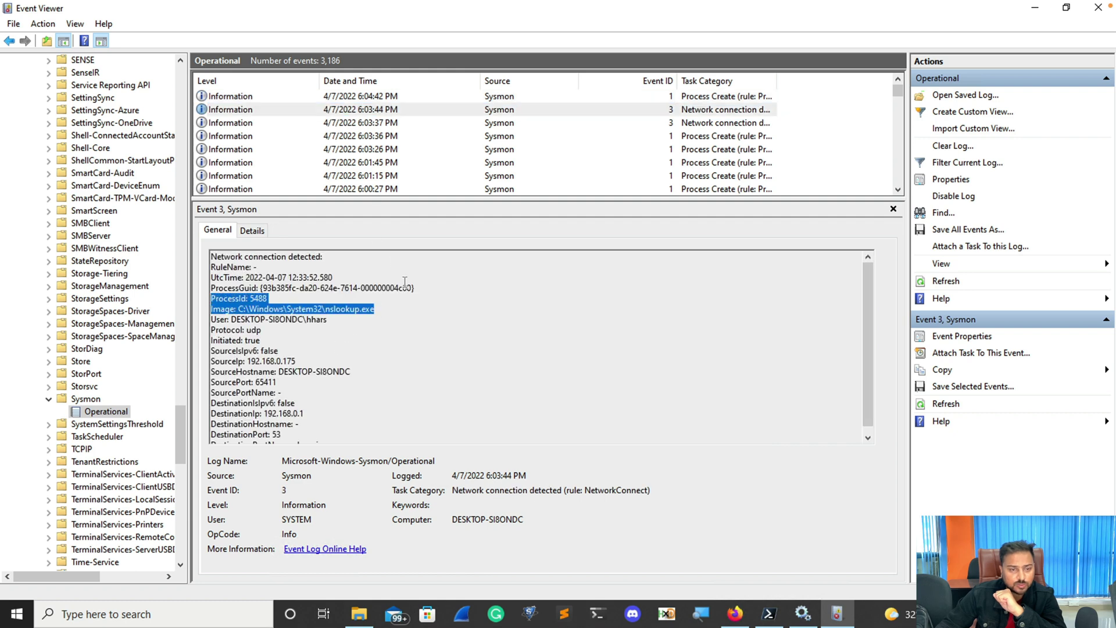
left_click(374, 138)
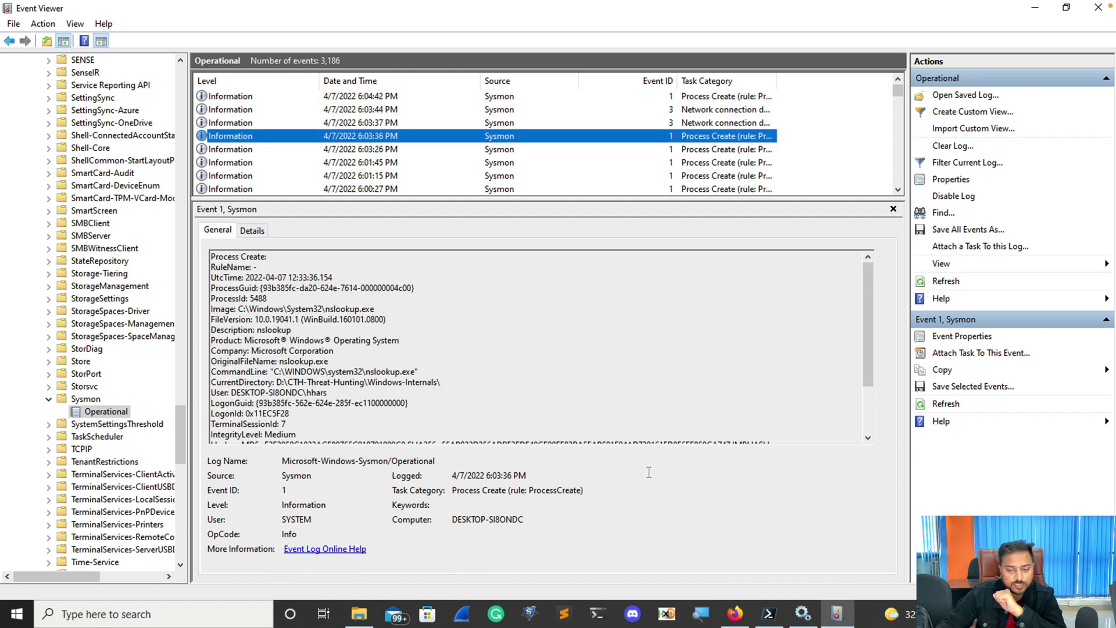
left_click(769, 614)
left_click(455, 491)
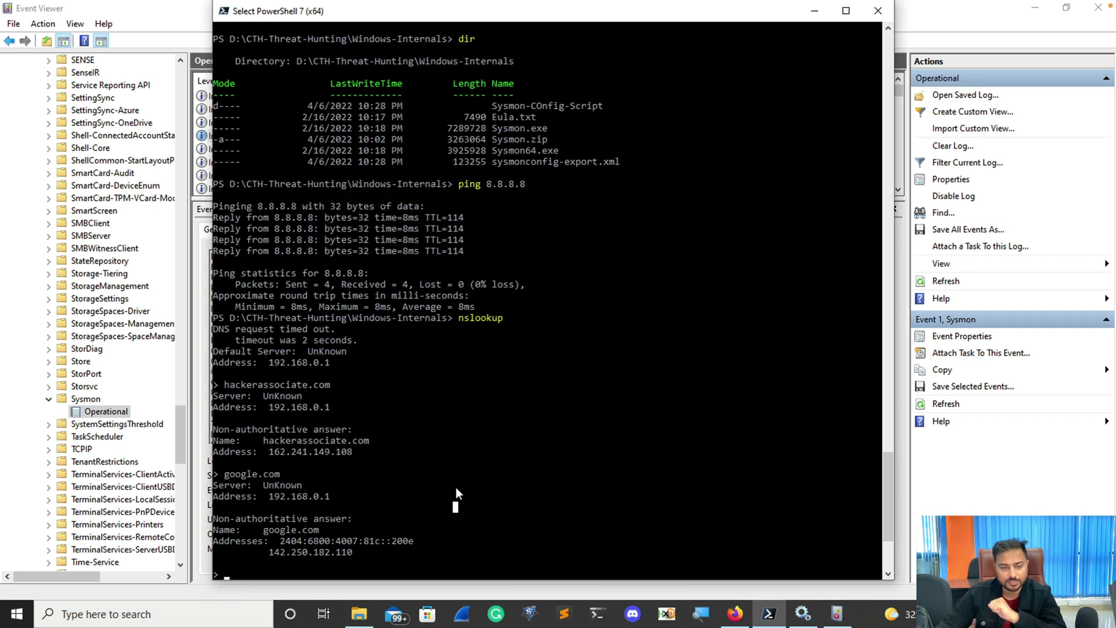
Exit nslookup, ping hackerassociate.com, and return to Event Viewer.
type("exit")
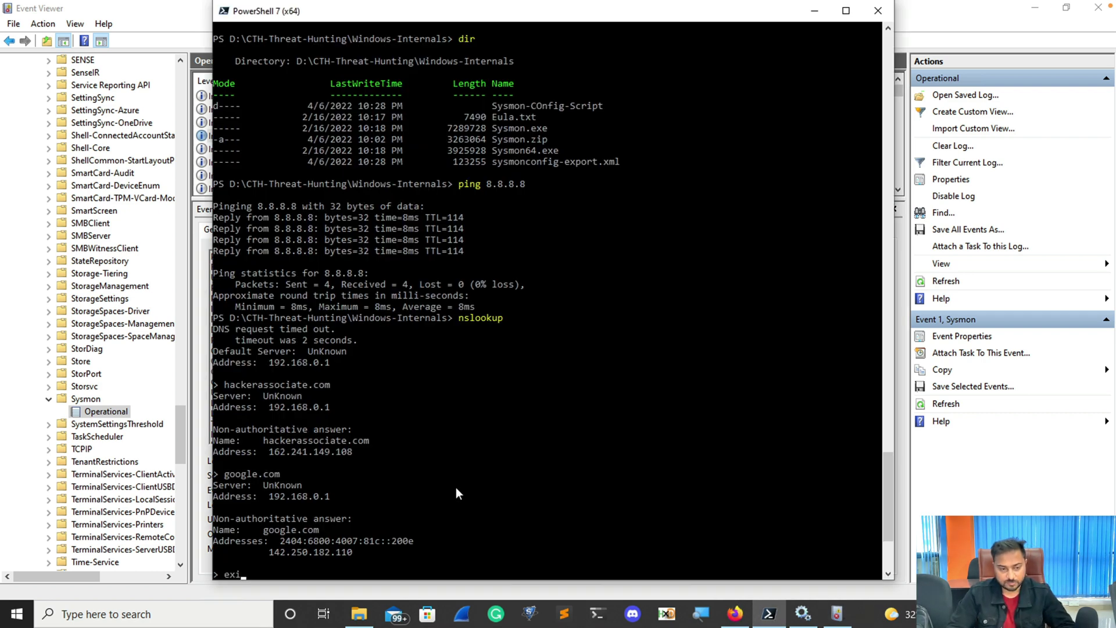
key("Return")
type("ping ")
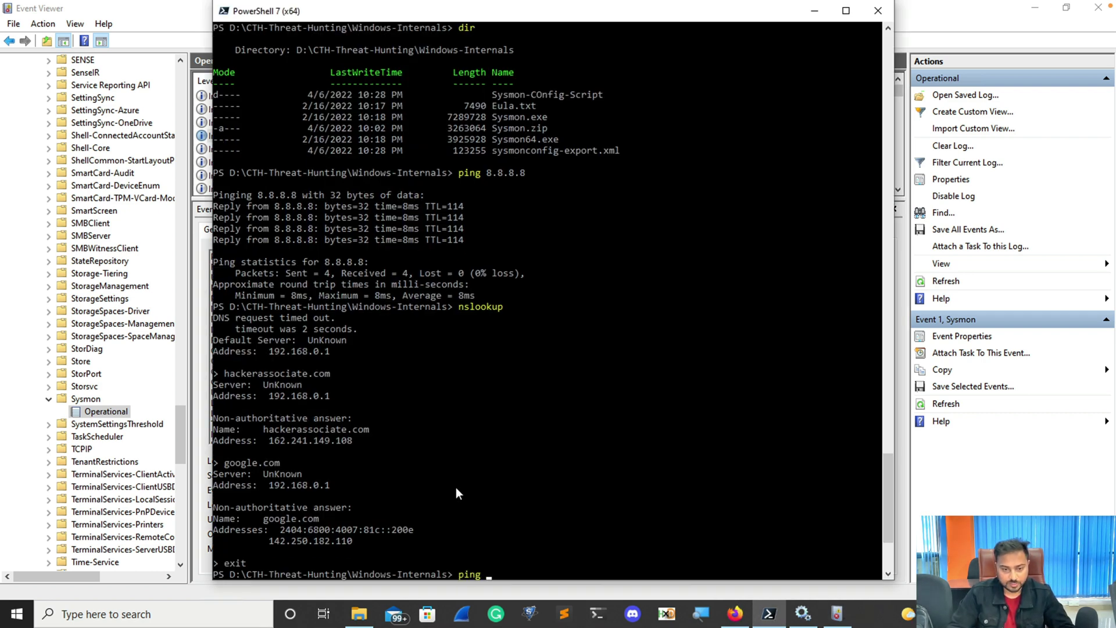
type("hackerassociate.com")
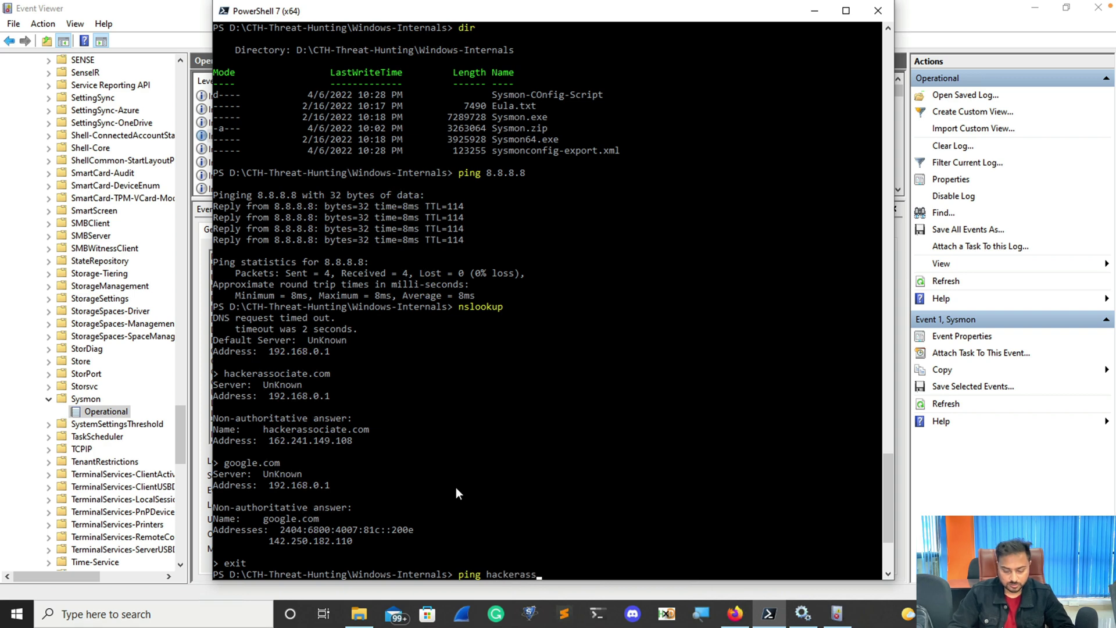
key("Return")
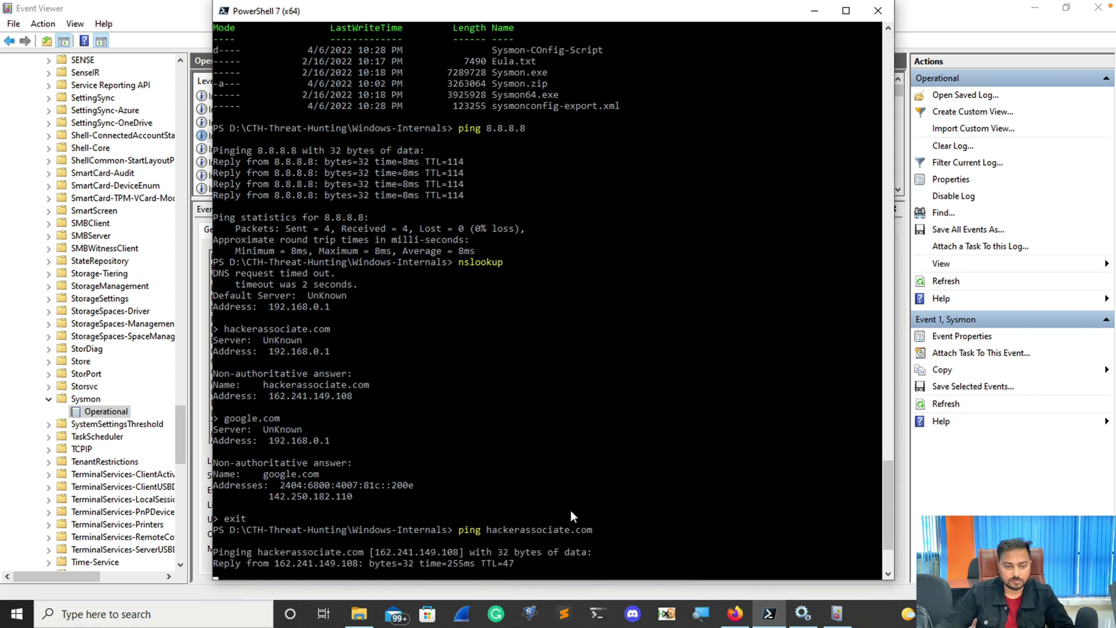
left_click(929, 19)
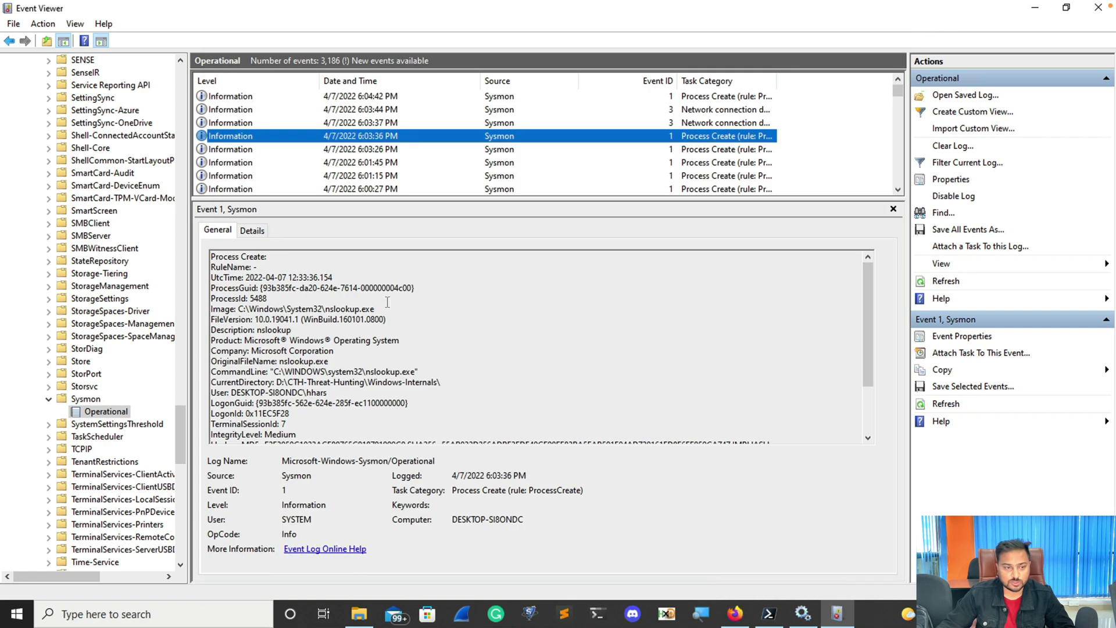
Reload the Sysmon log and highlight the Event ID 22 QueryName hackerassociate.com from PING.EXE.
left_click(86, 398)
left_click(104, 411)
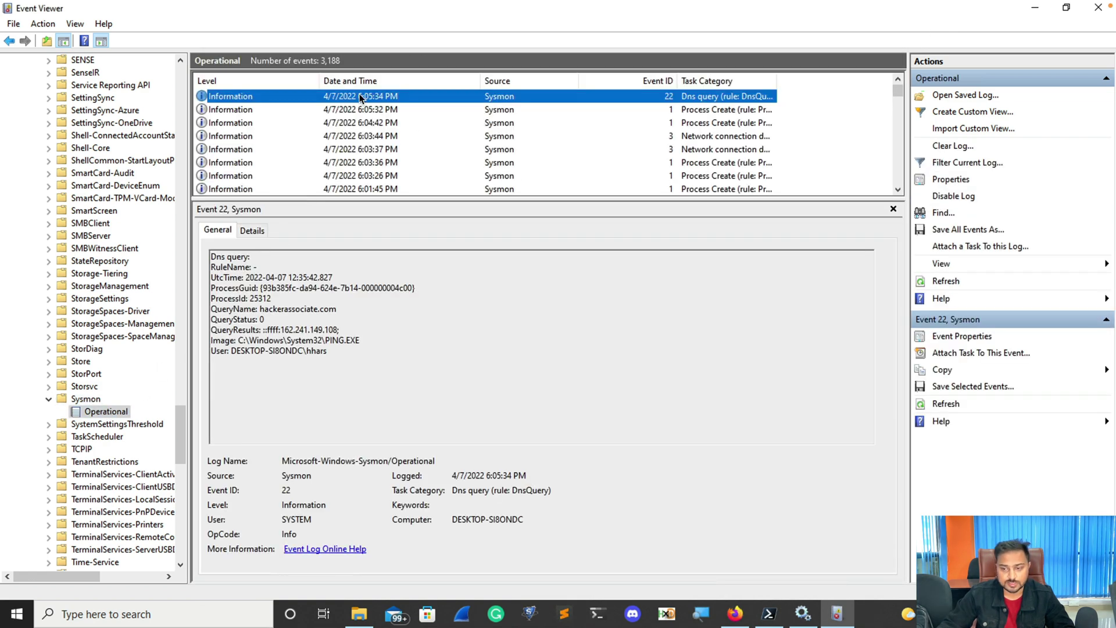
left_click_drag(212, 309, 356, 308)
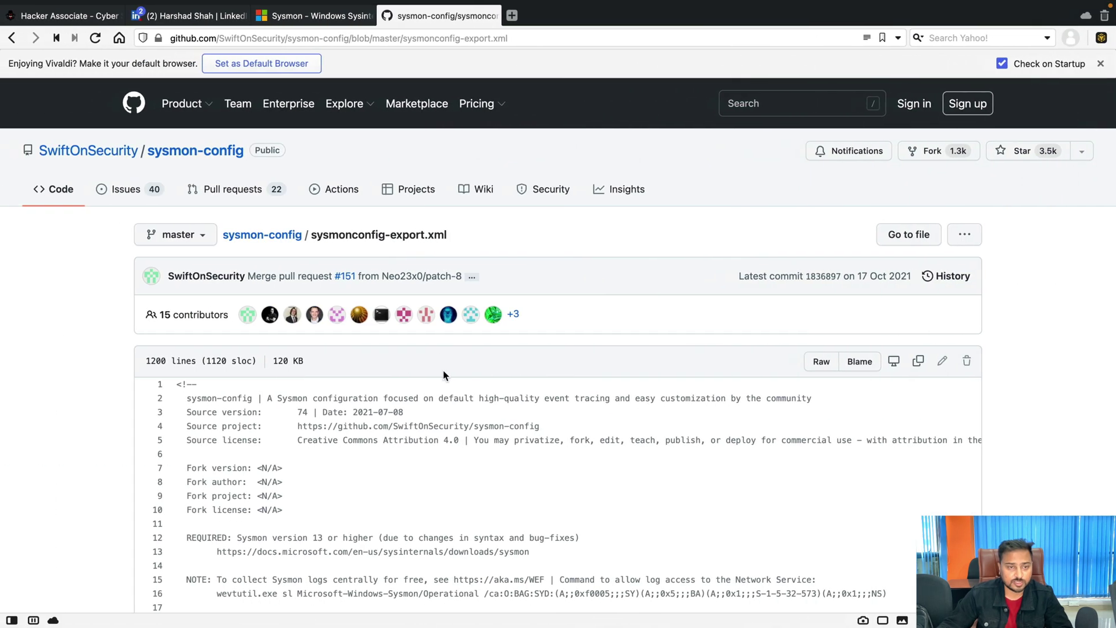
View the Hacker Associate site in Vivaldi, then show the 6:03:44 PM Sysmon network connection event.
left_click(69, 17)
mouse_move(494, 132)
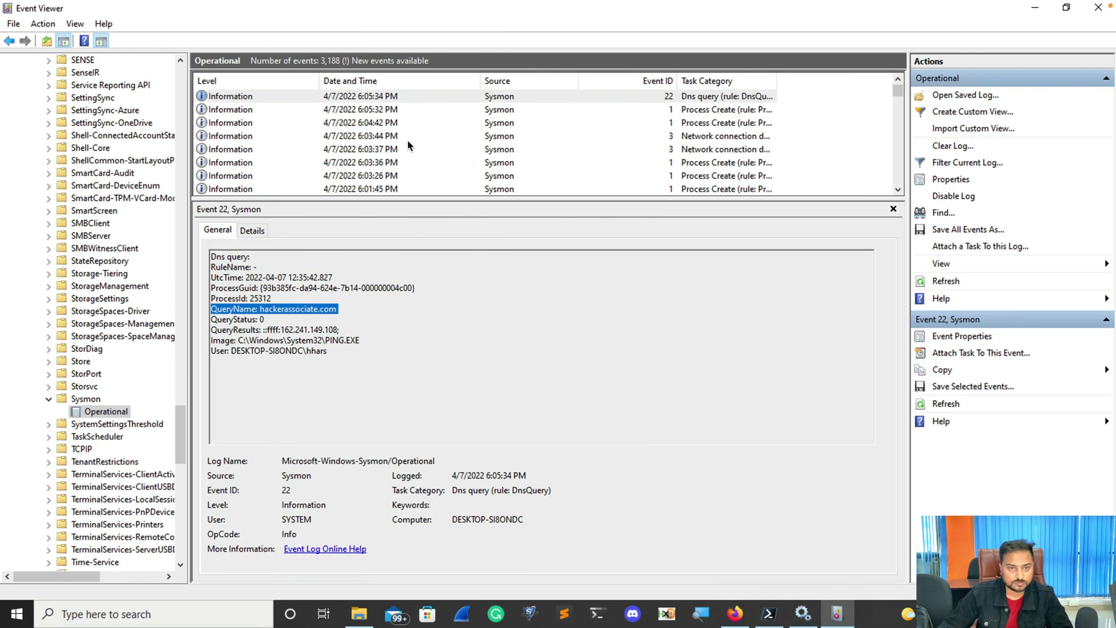
left_click(398, 136)
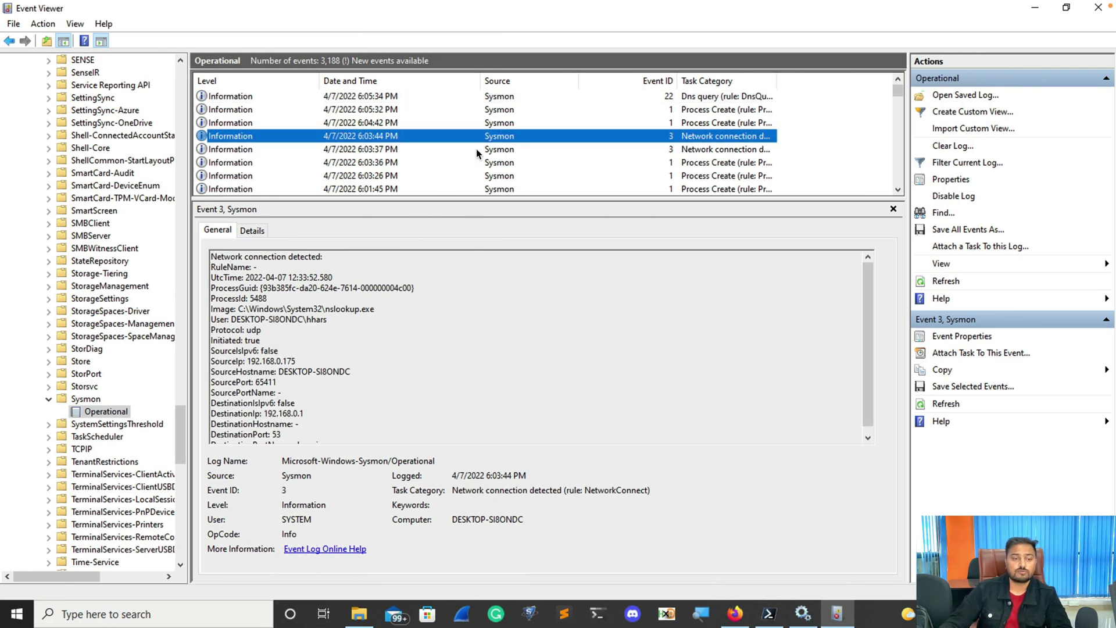